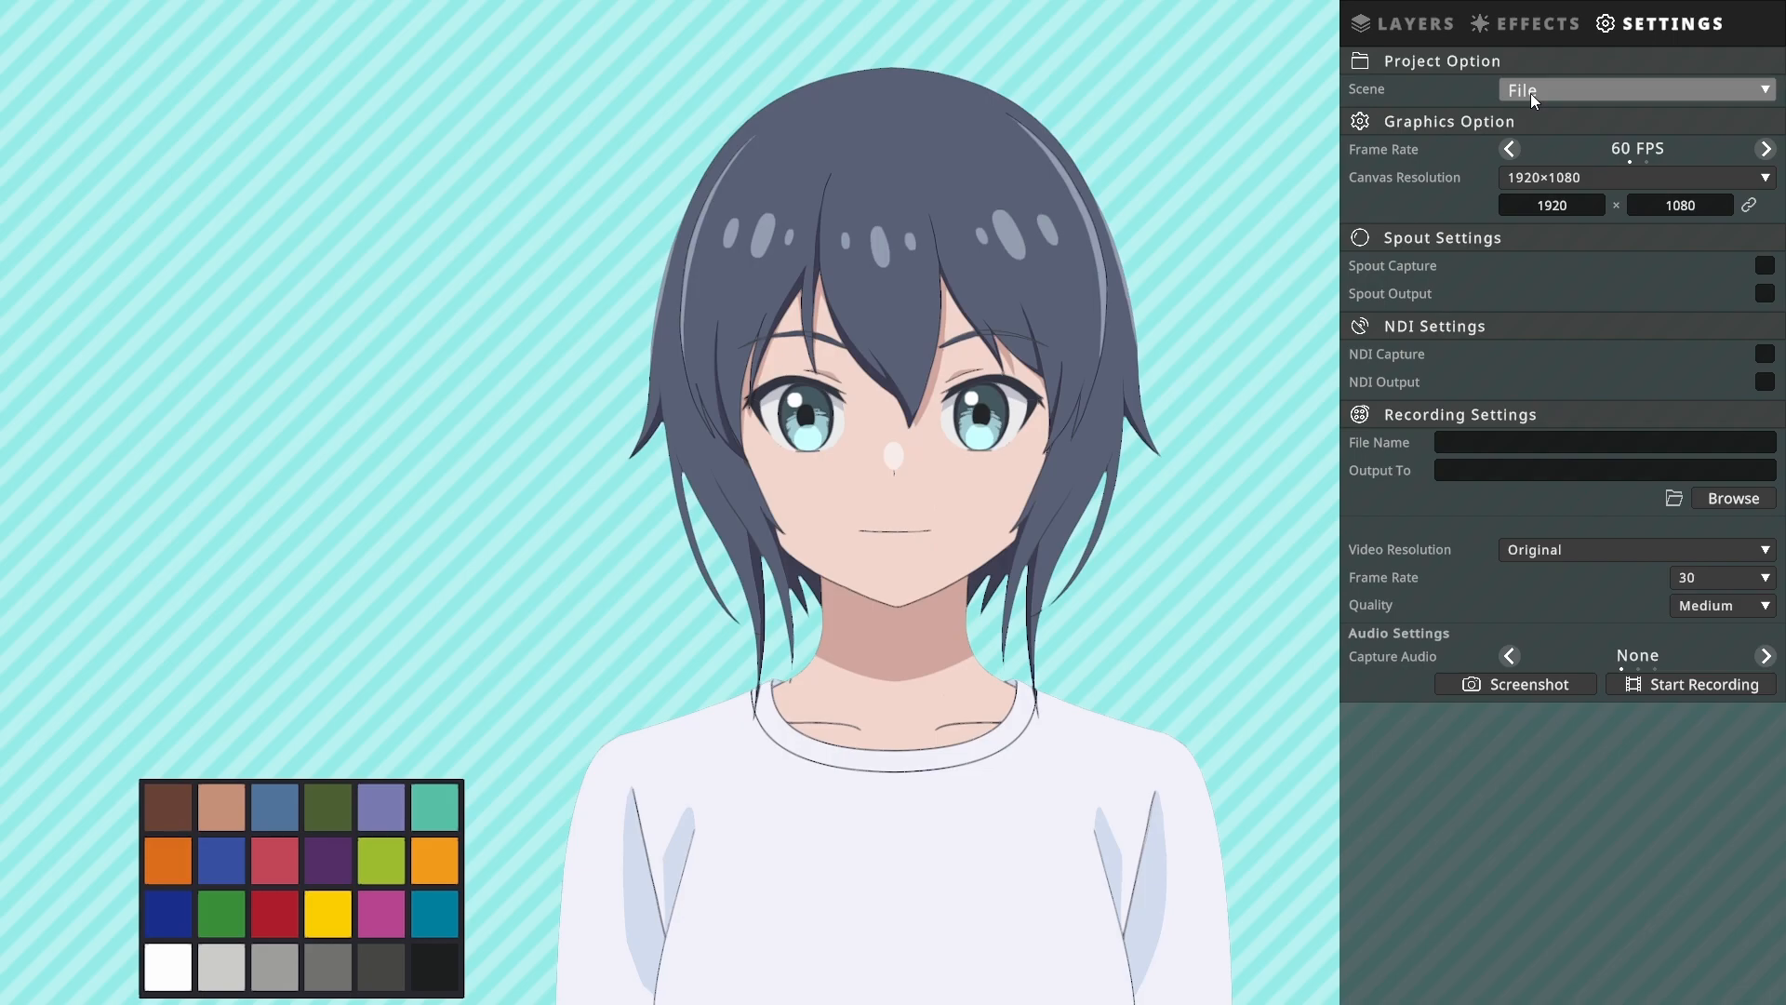
left_click(1531, 93)
left_click(1522, 147)
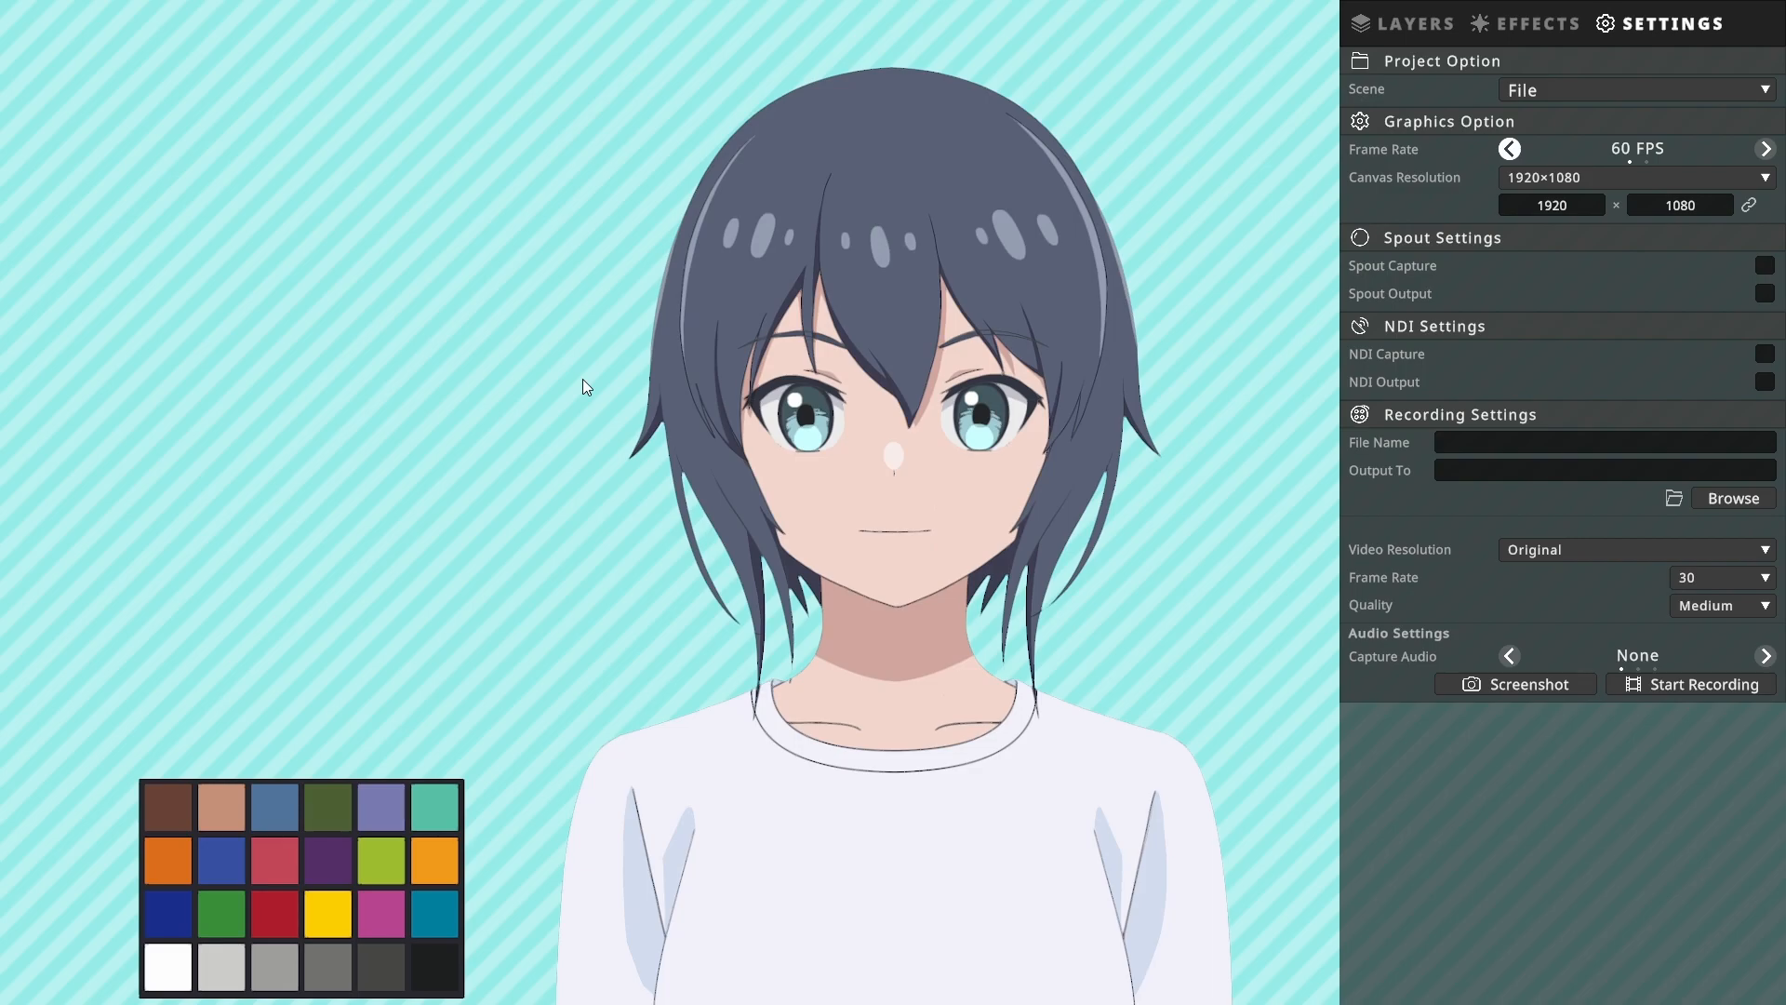
Step: Clear the imported items from Layer 3 and Layer 2, and turn off Layer 2's chroma key effect
left_click(1414, 23)
left_click(1642, 177)
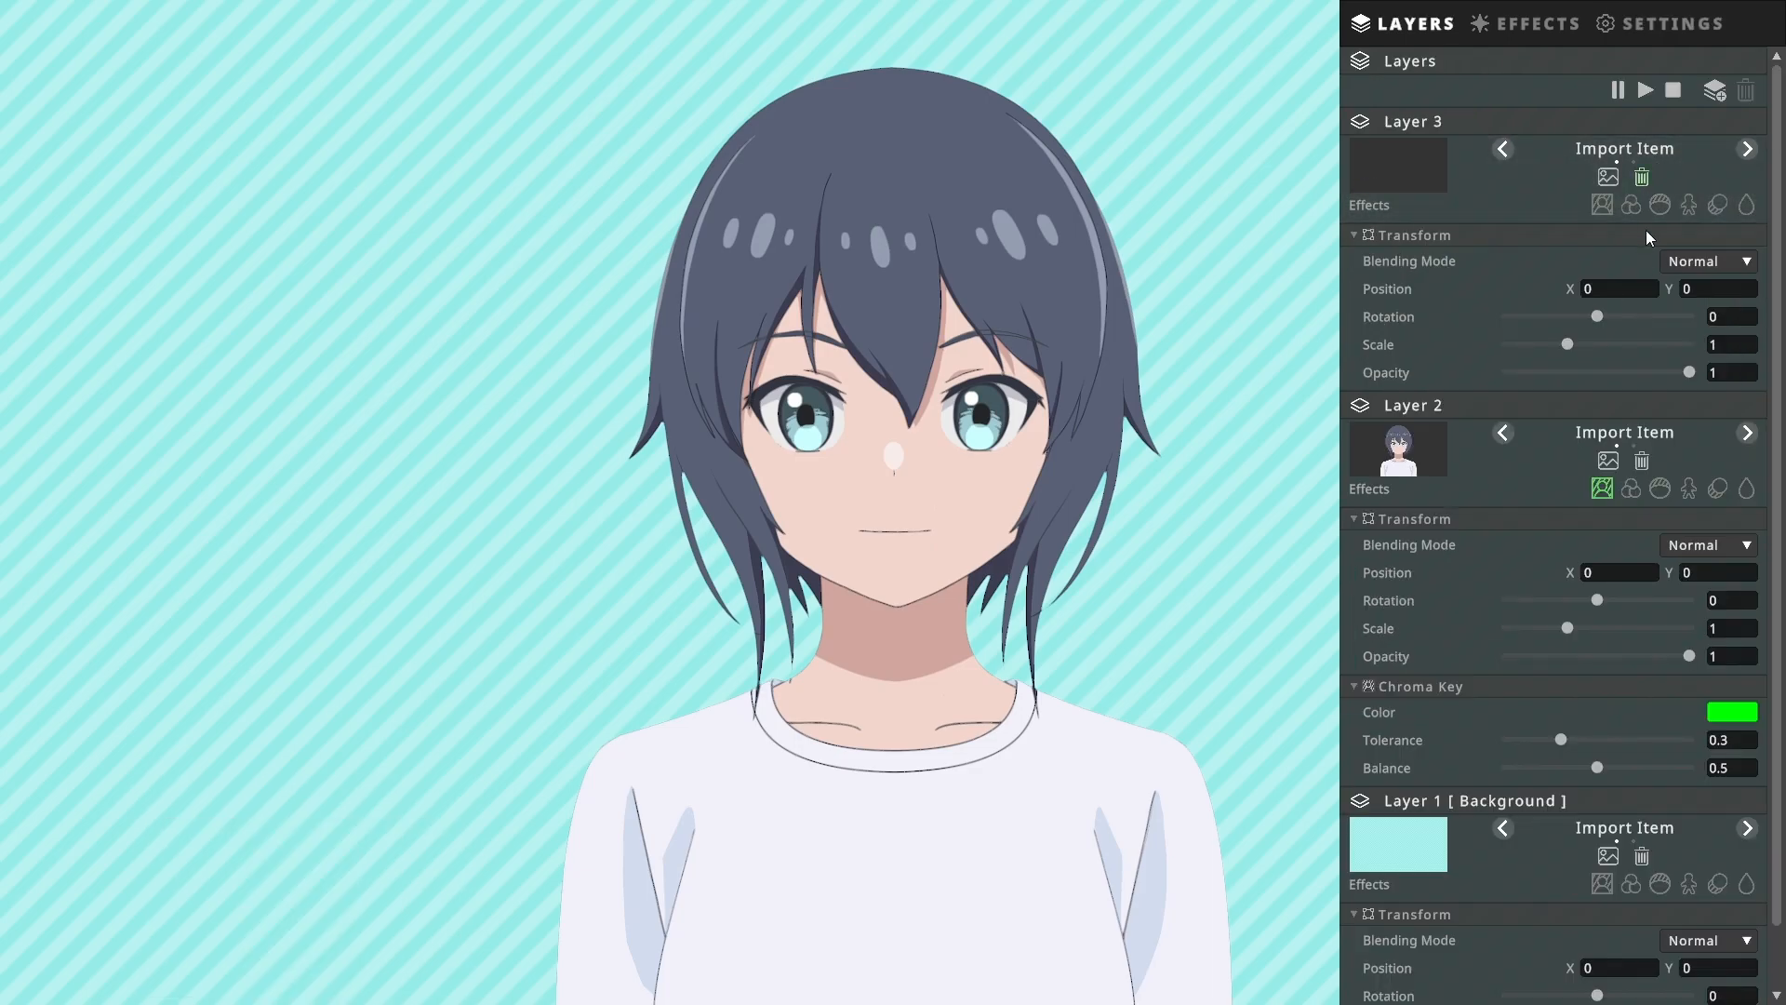
left_click(1642, 460)
left_click(1602, 488)
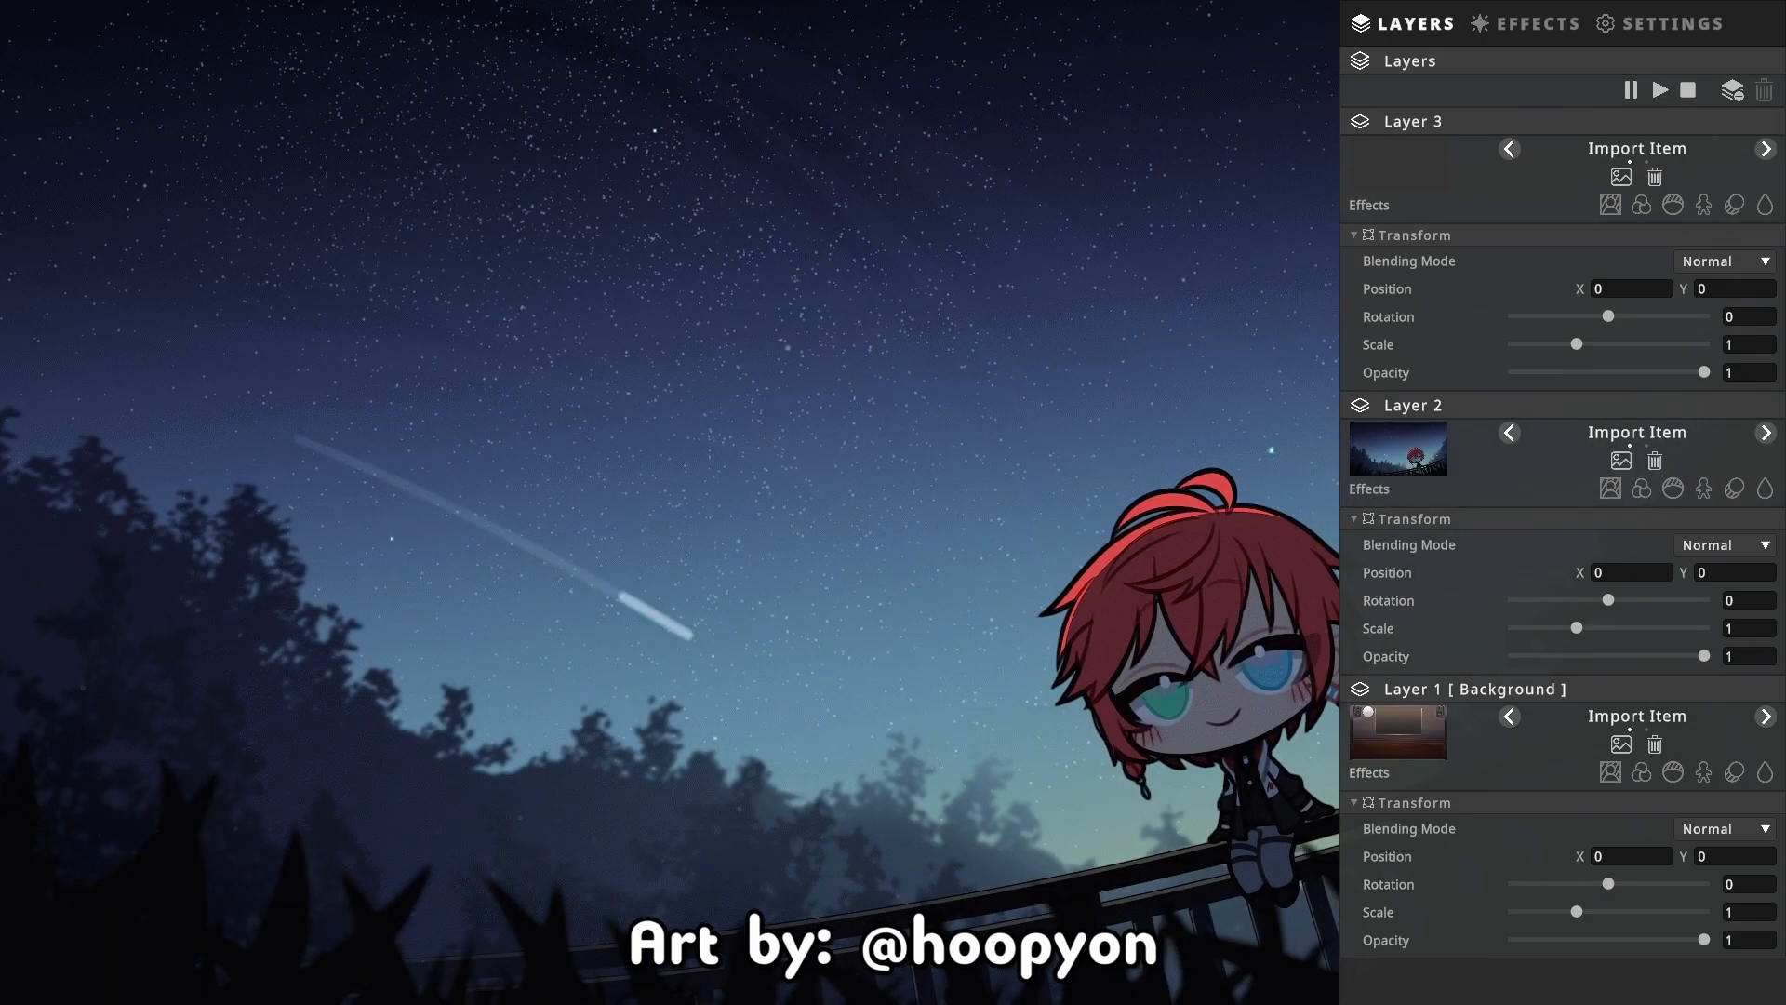
Step: Set Layer 3's scale to 0.67, and shrink Layer 2's night-sky image to 0.47 and fit it inside the wall screen's frame
left_click_drag(1576, 344, 1555, 345)
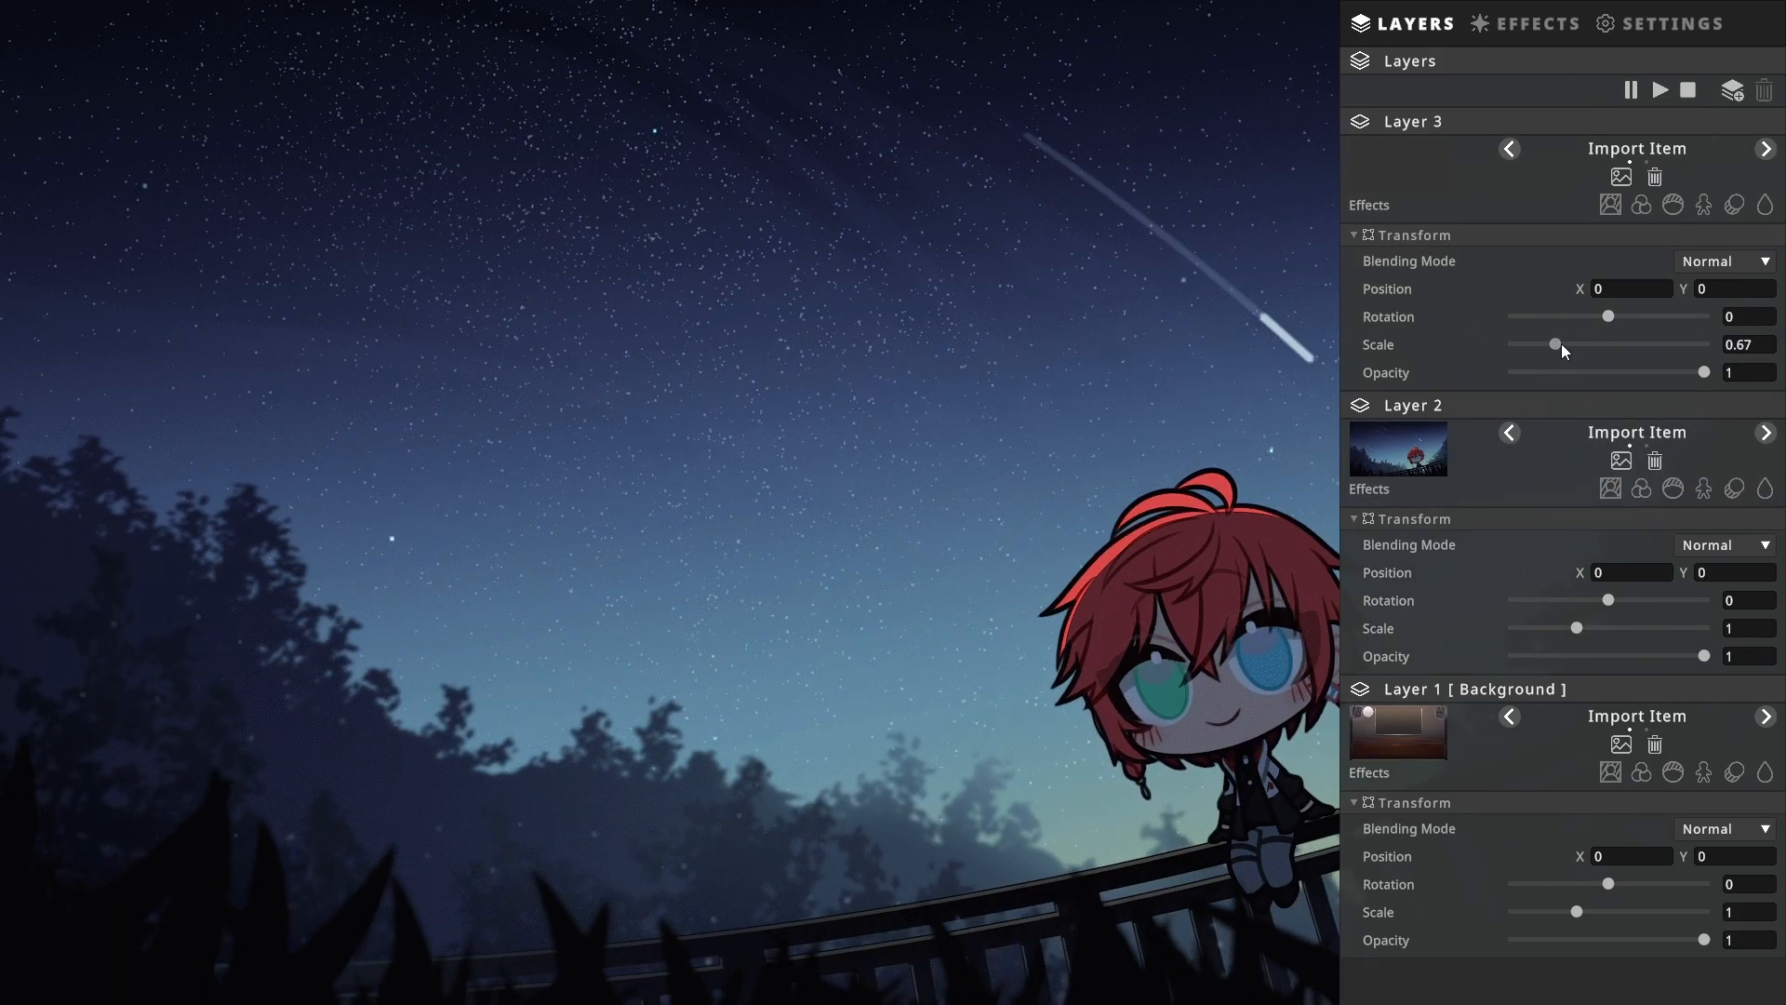
left_click_drag(1577, 629, 1544, 633)
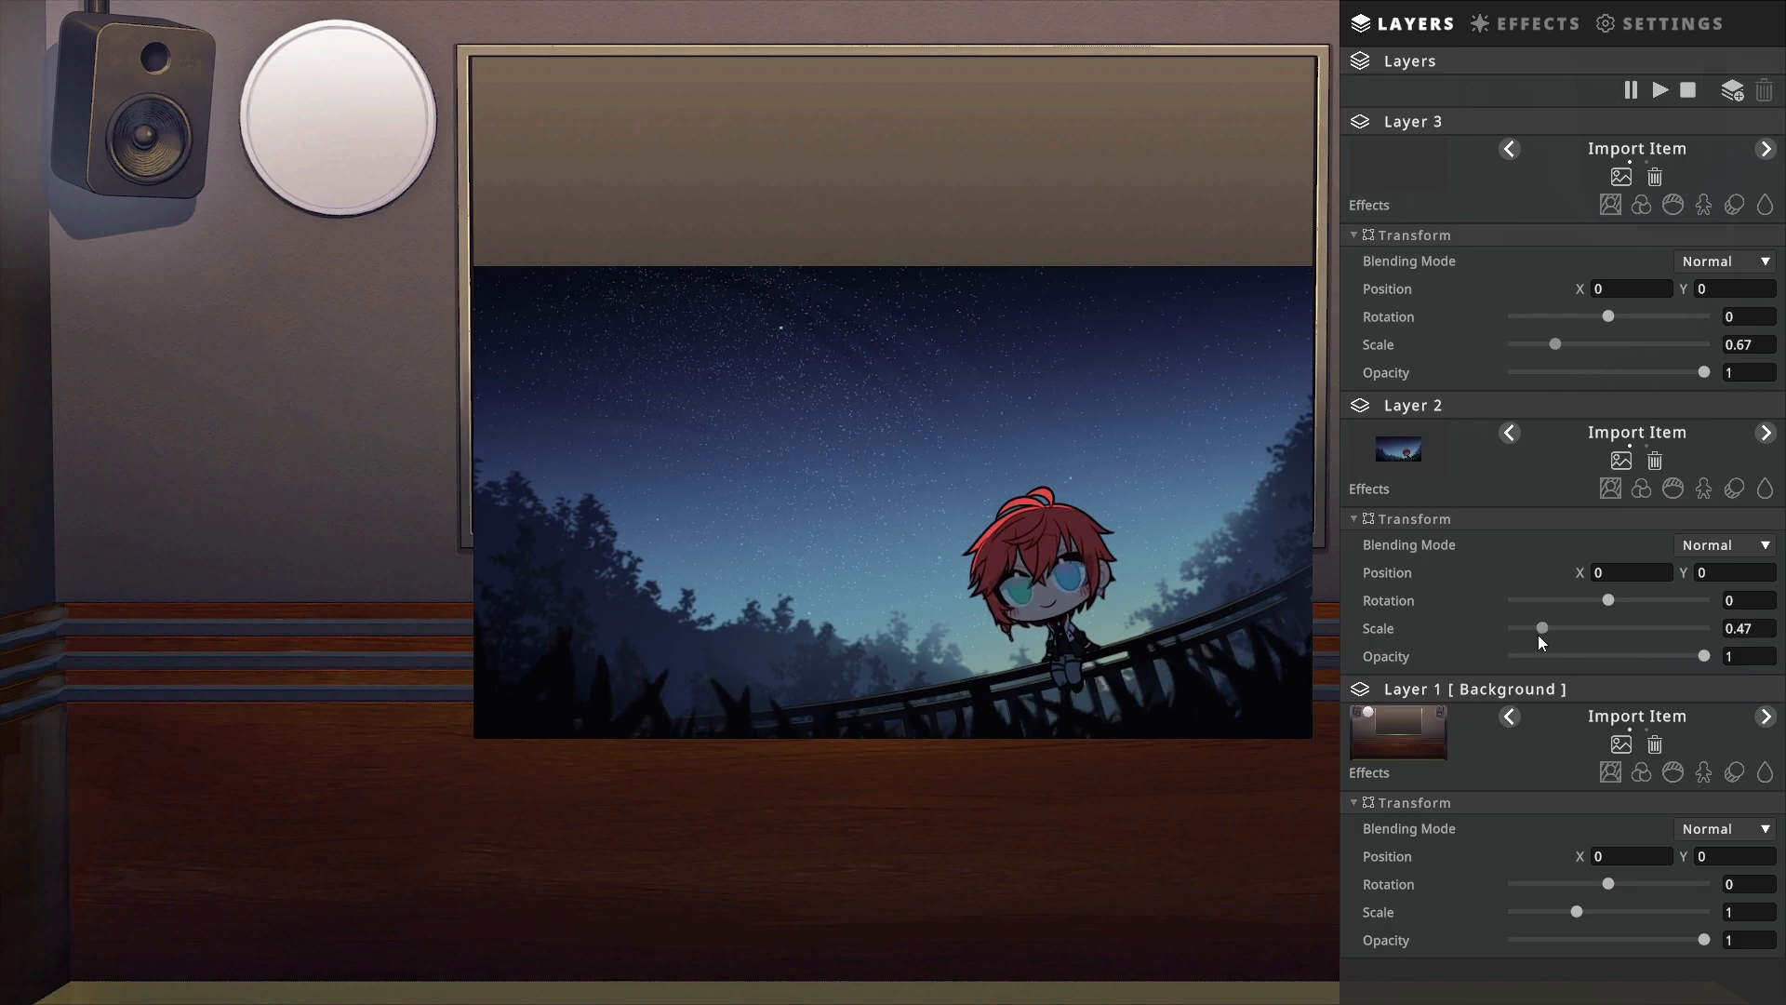
left_click(1505, 446)
left_click_drag(855, 522, 856, 312)
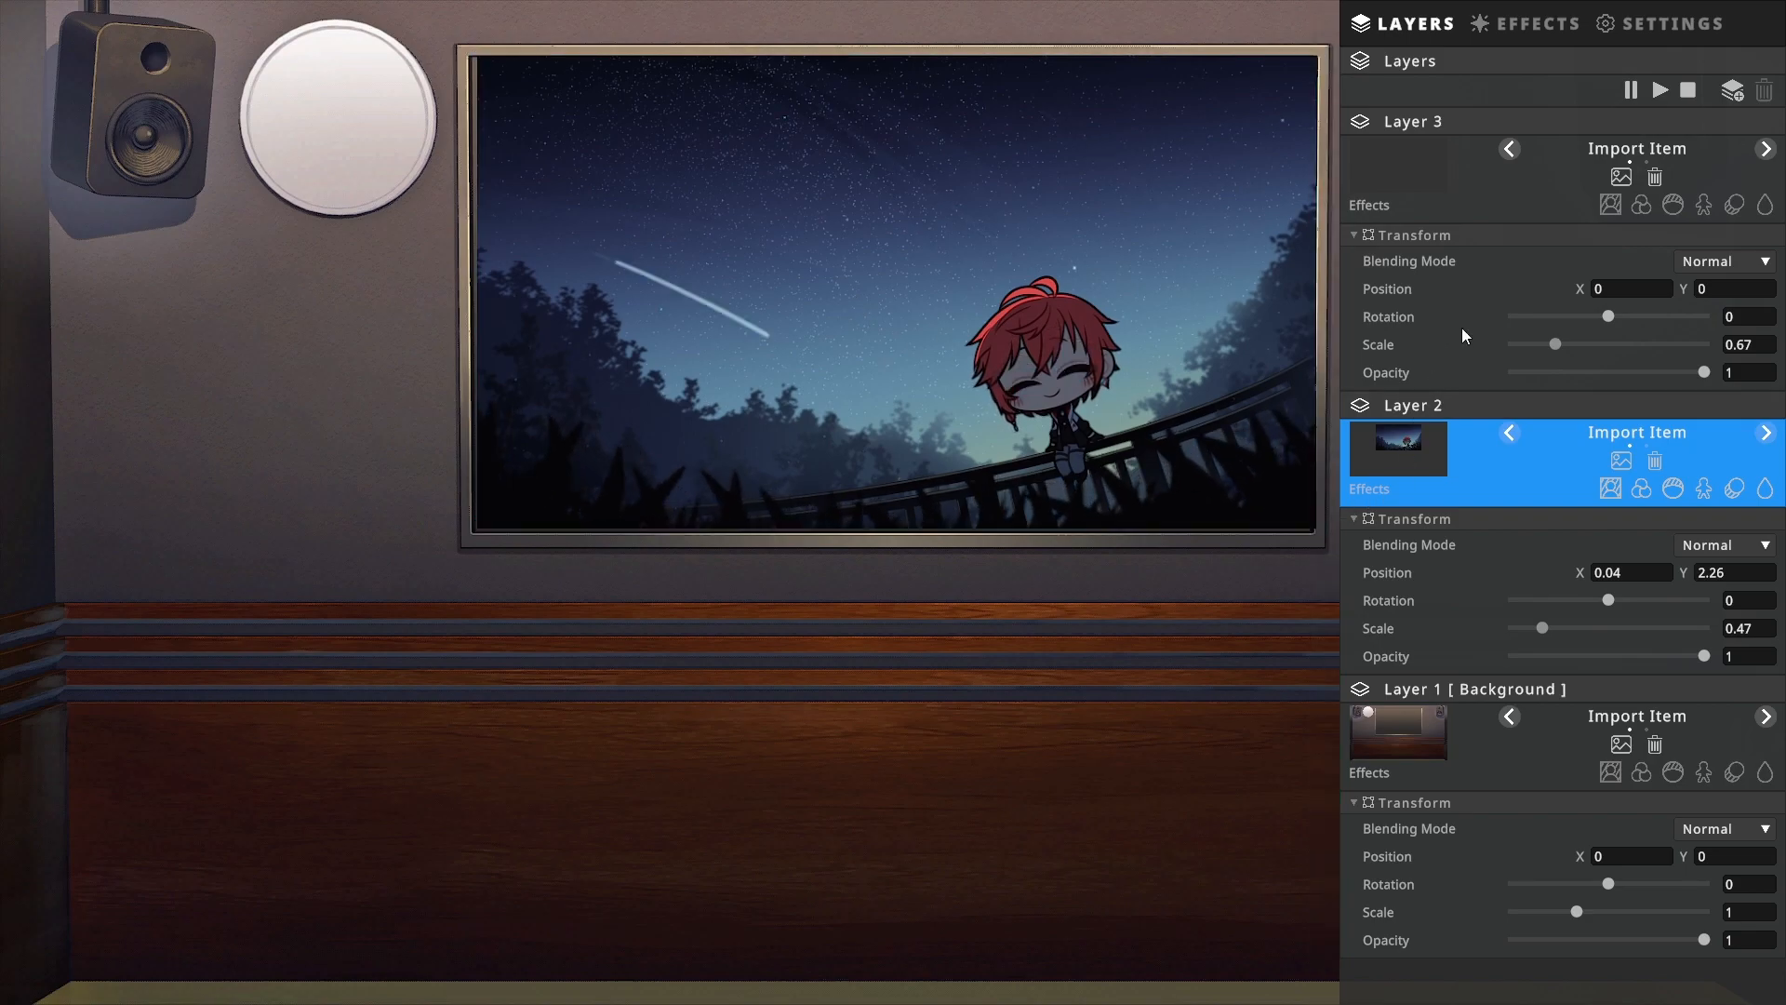
left_click_drag(756, 240, 755, 242)
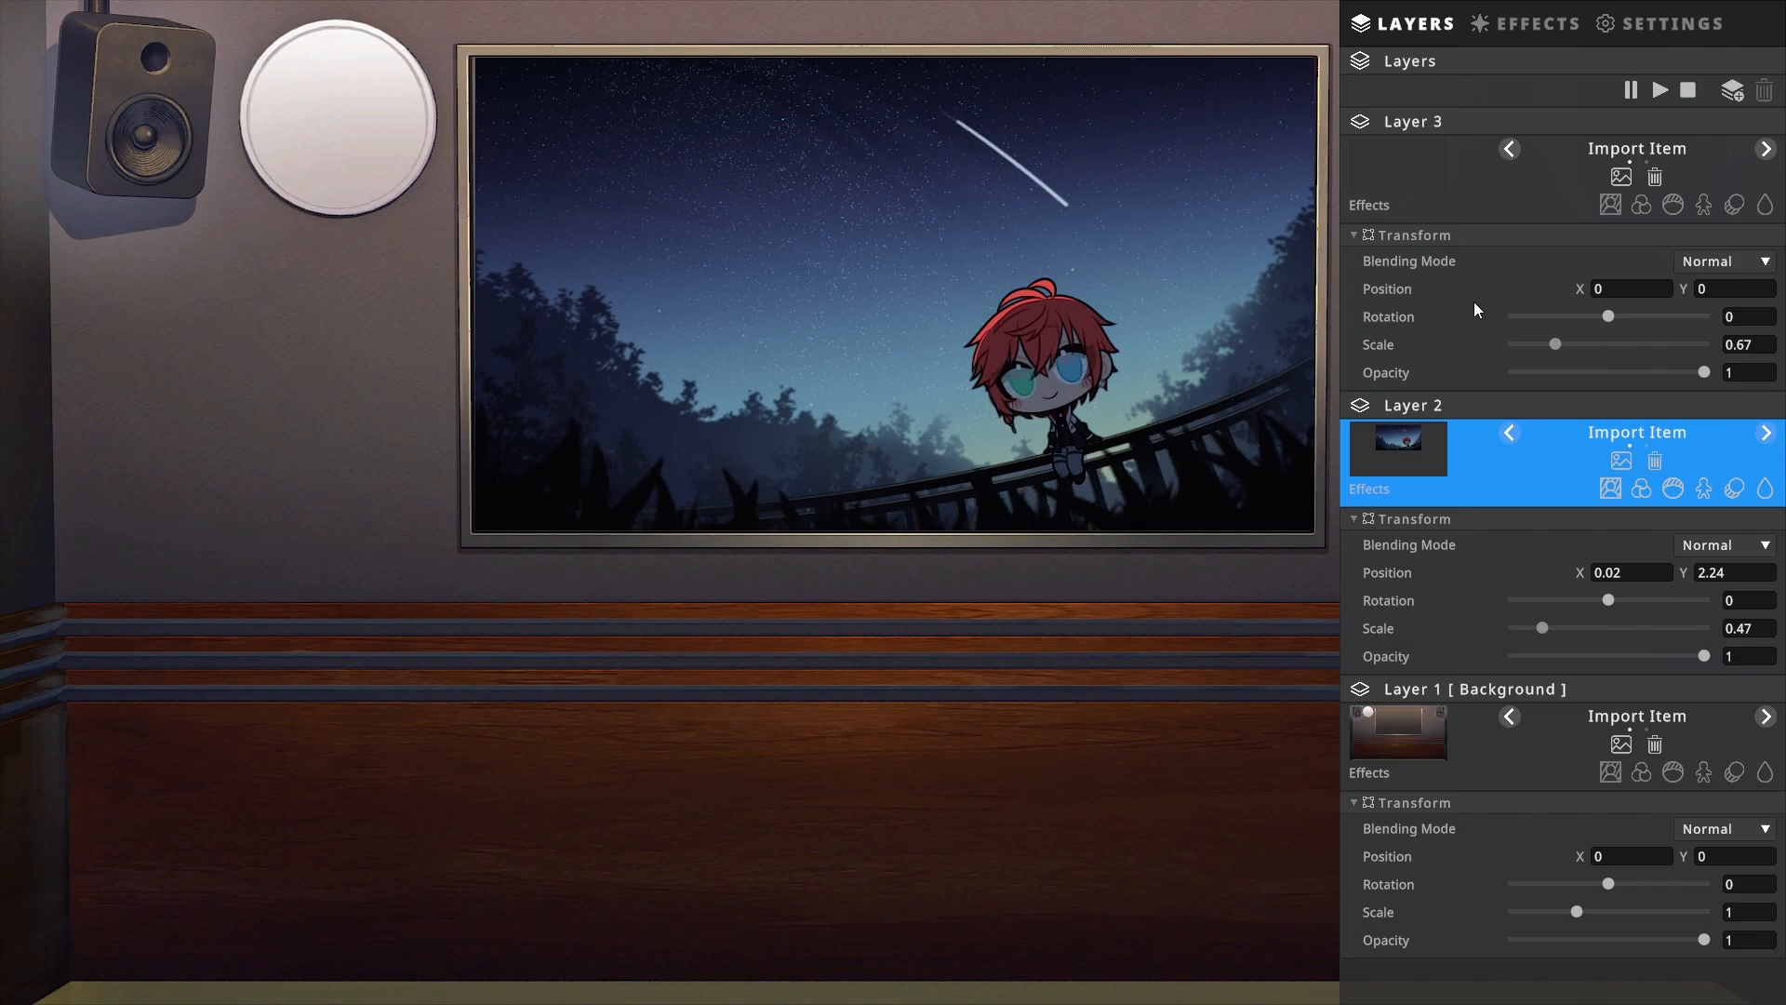
left_click_drag(1005, 266, 1003, 267)
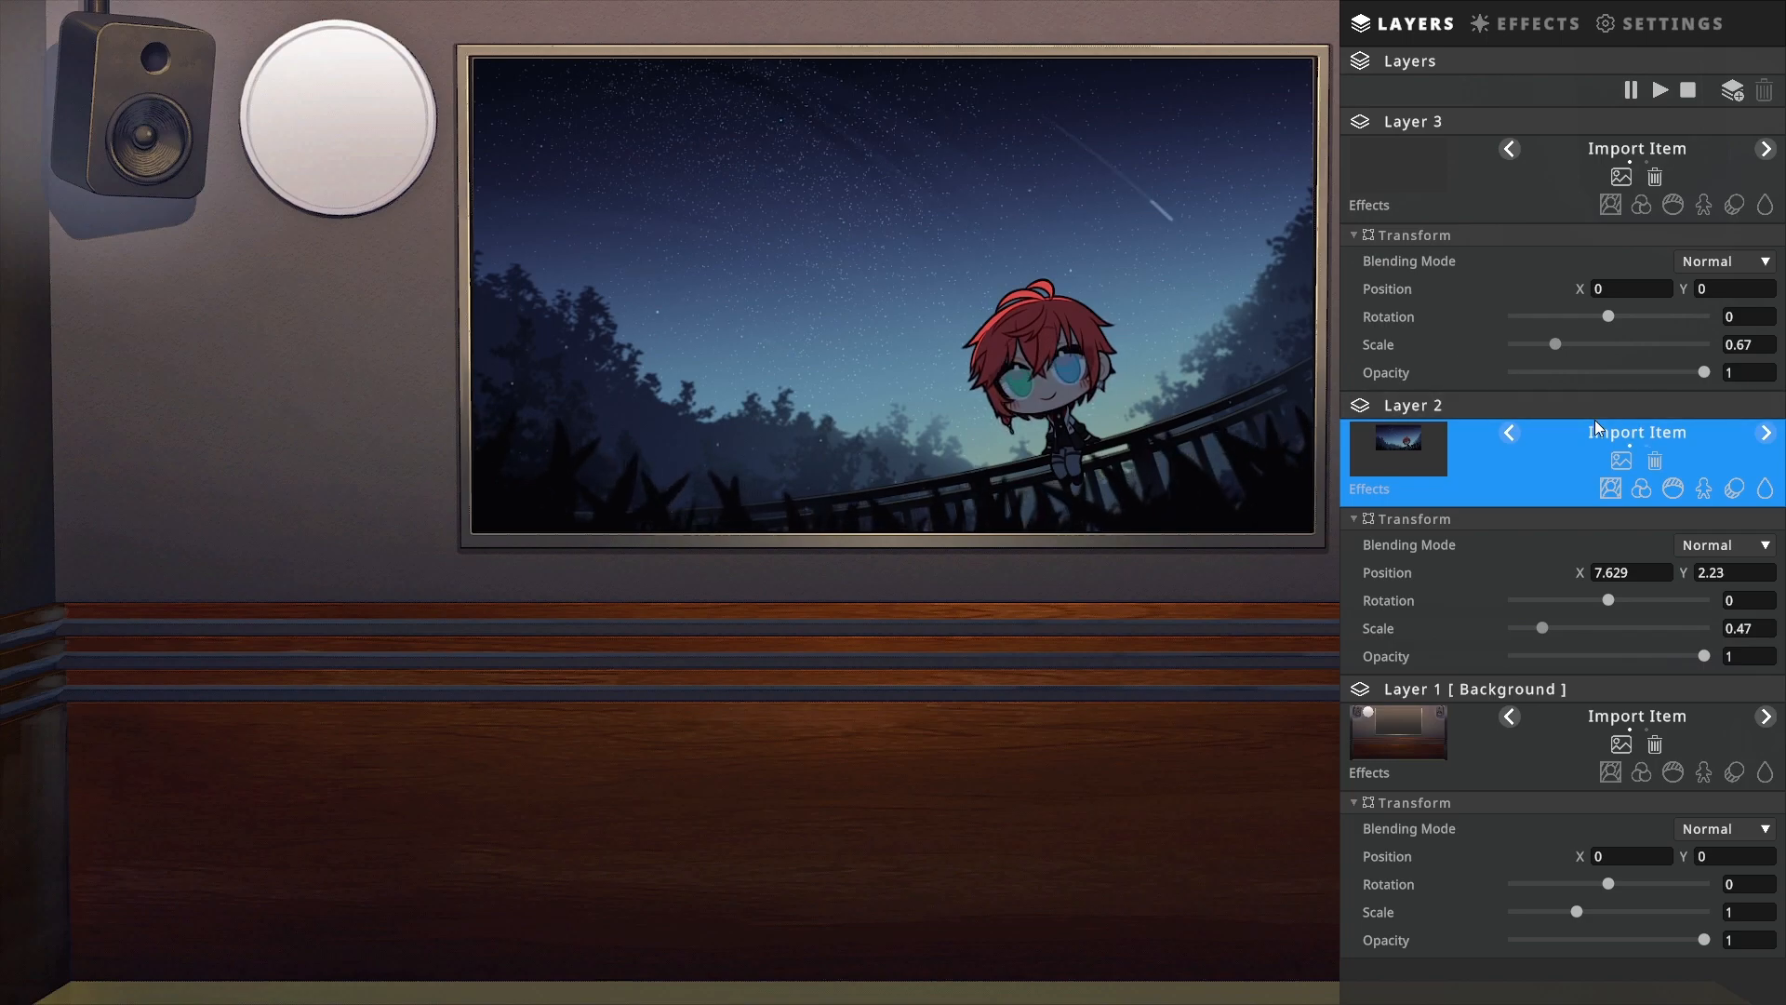
Step: Compare blending modes on Layer 2's night-sky image, including Multiply, and settle on Add
left_click(1758, 551)
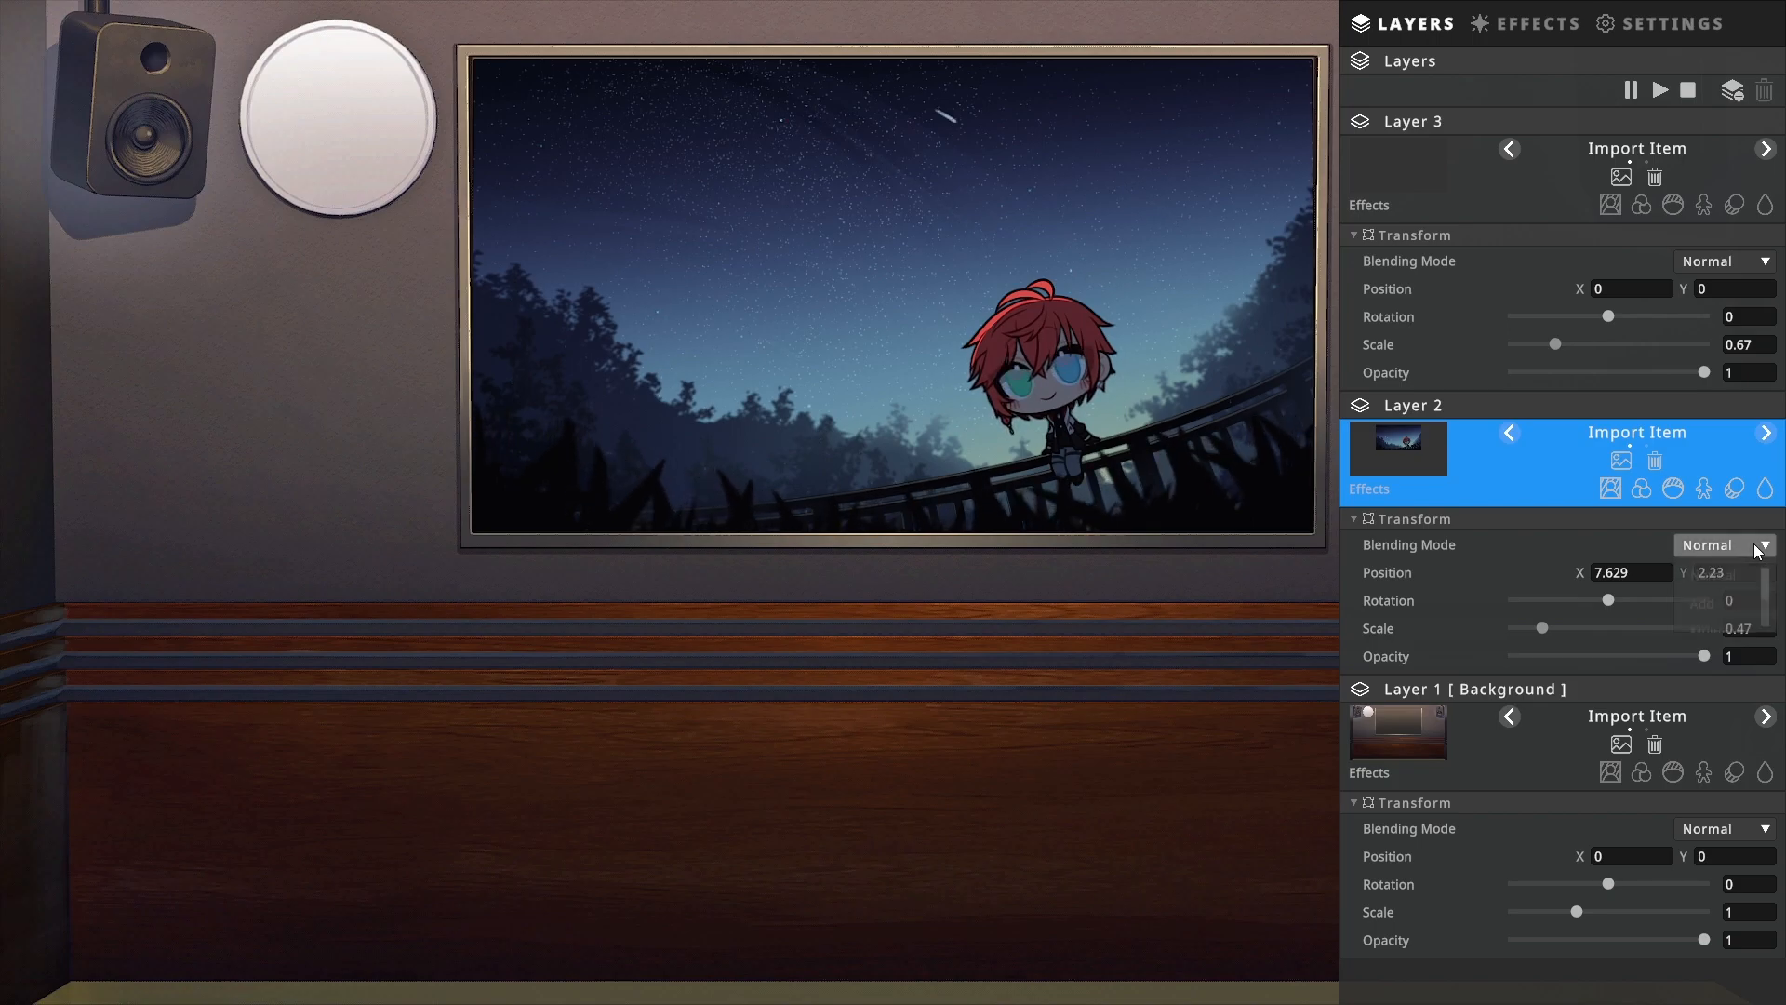
left_click(1729, 602)
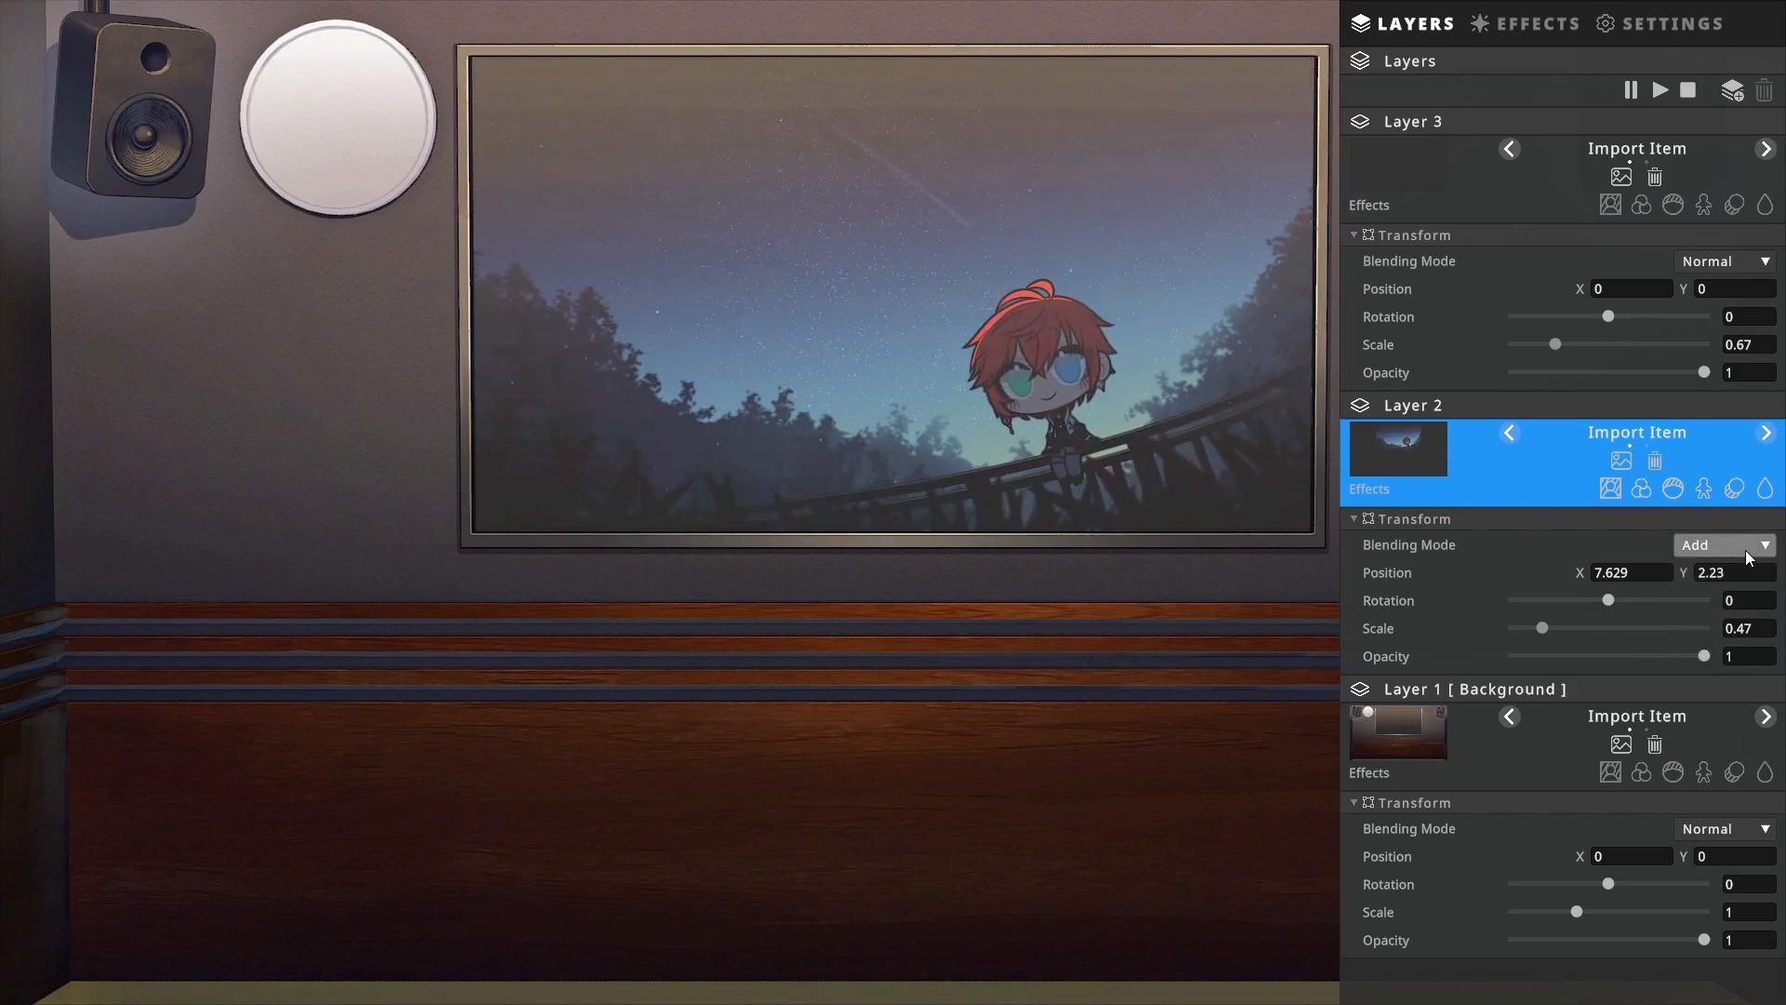
left_click(1734, 623)
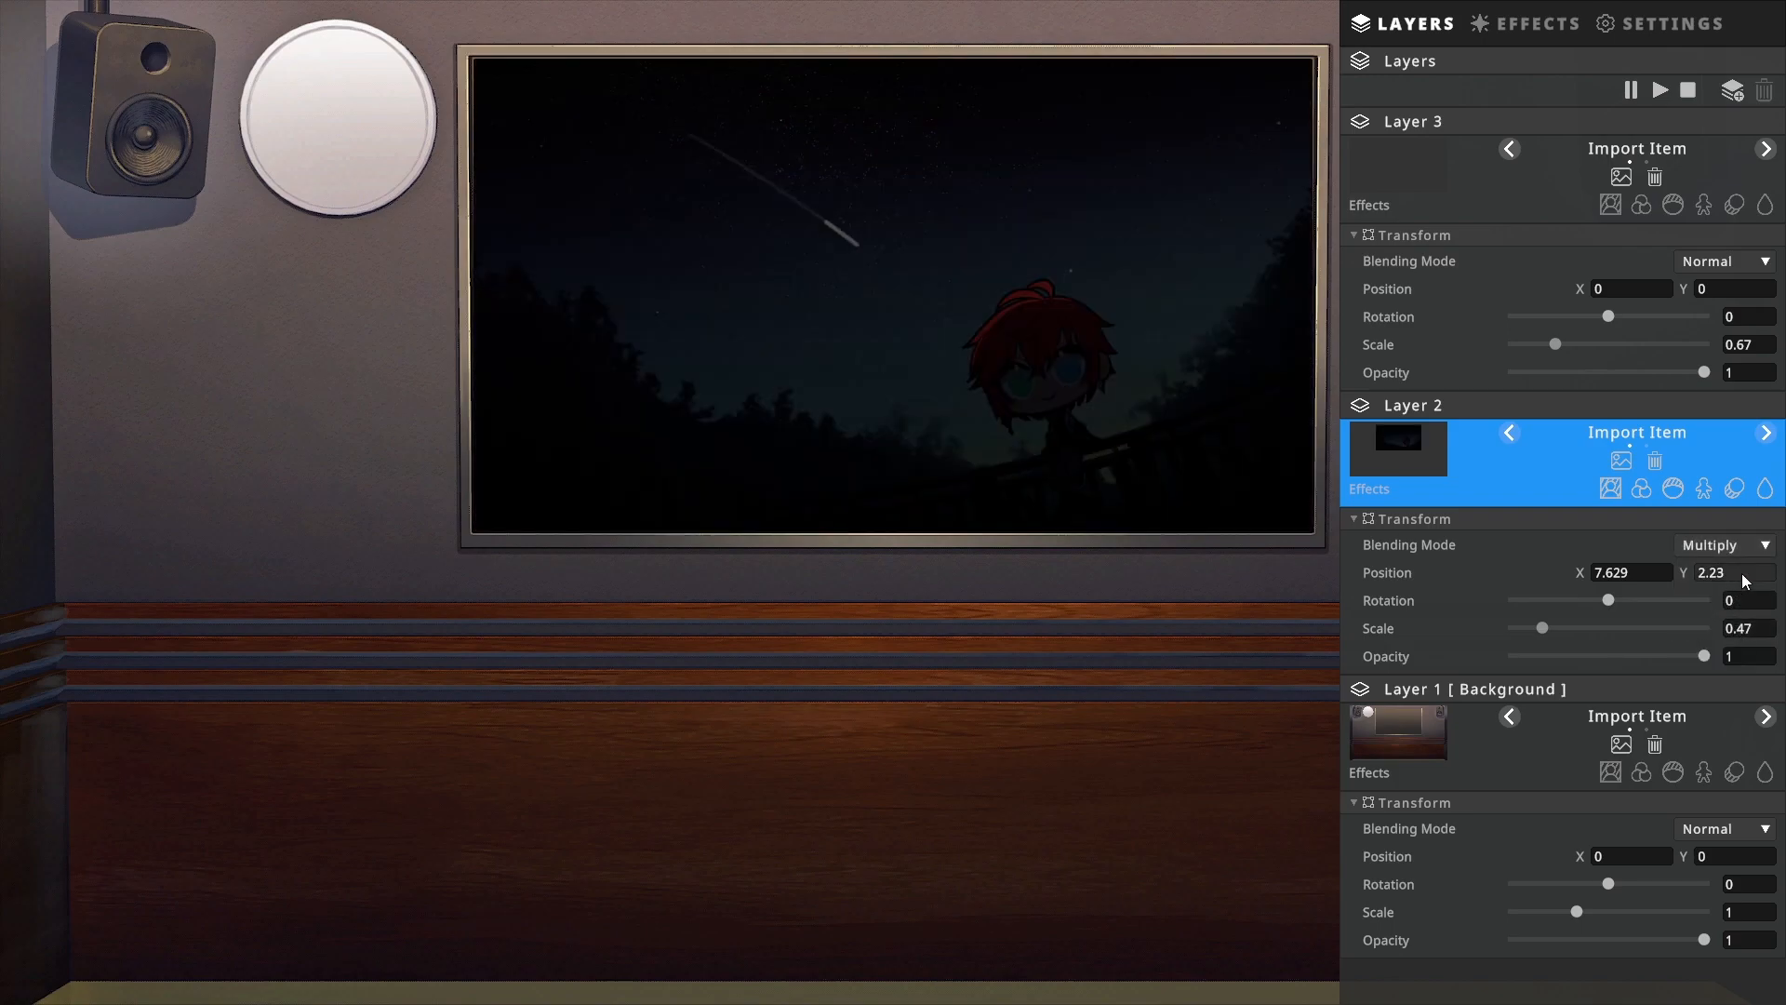
left_click(1744, 551)
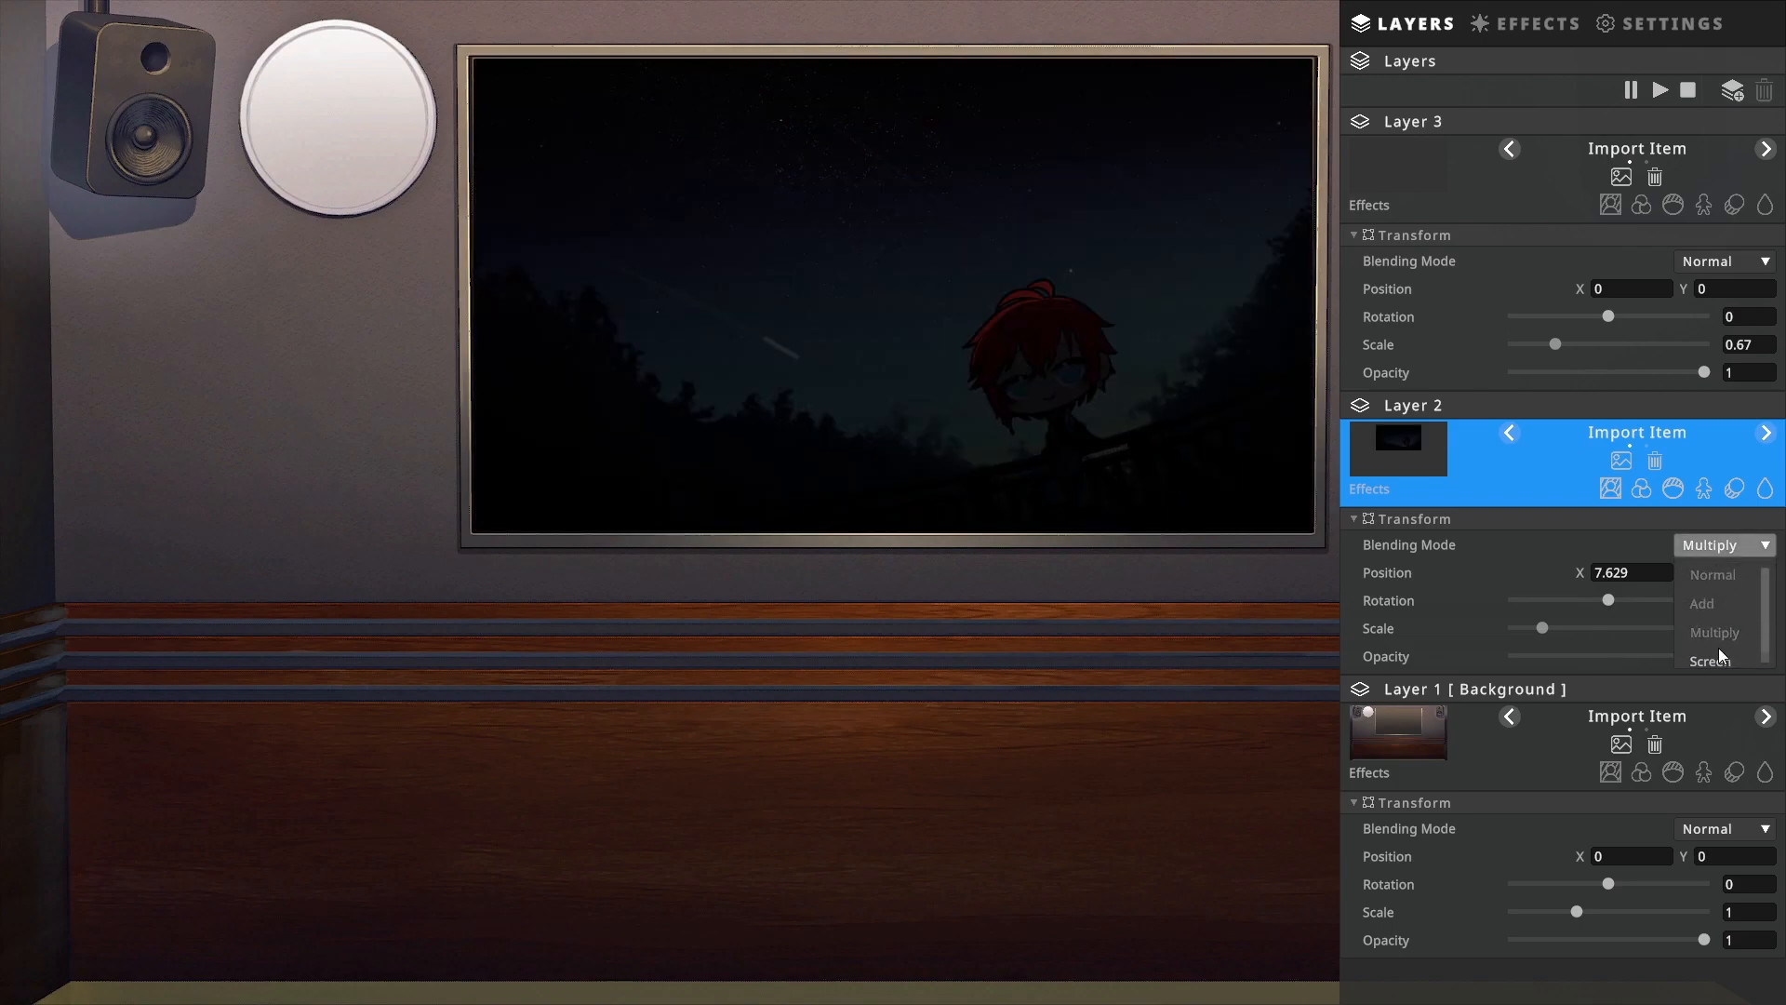
left_click(1718, 645)
left_click(1738, 545)
left_click(1712, 600)
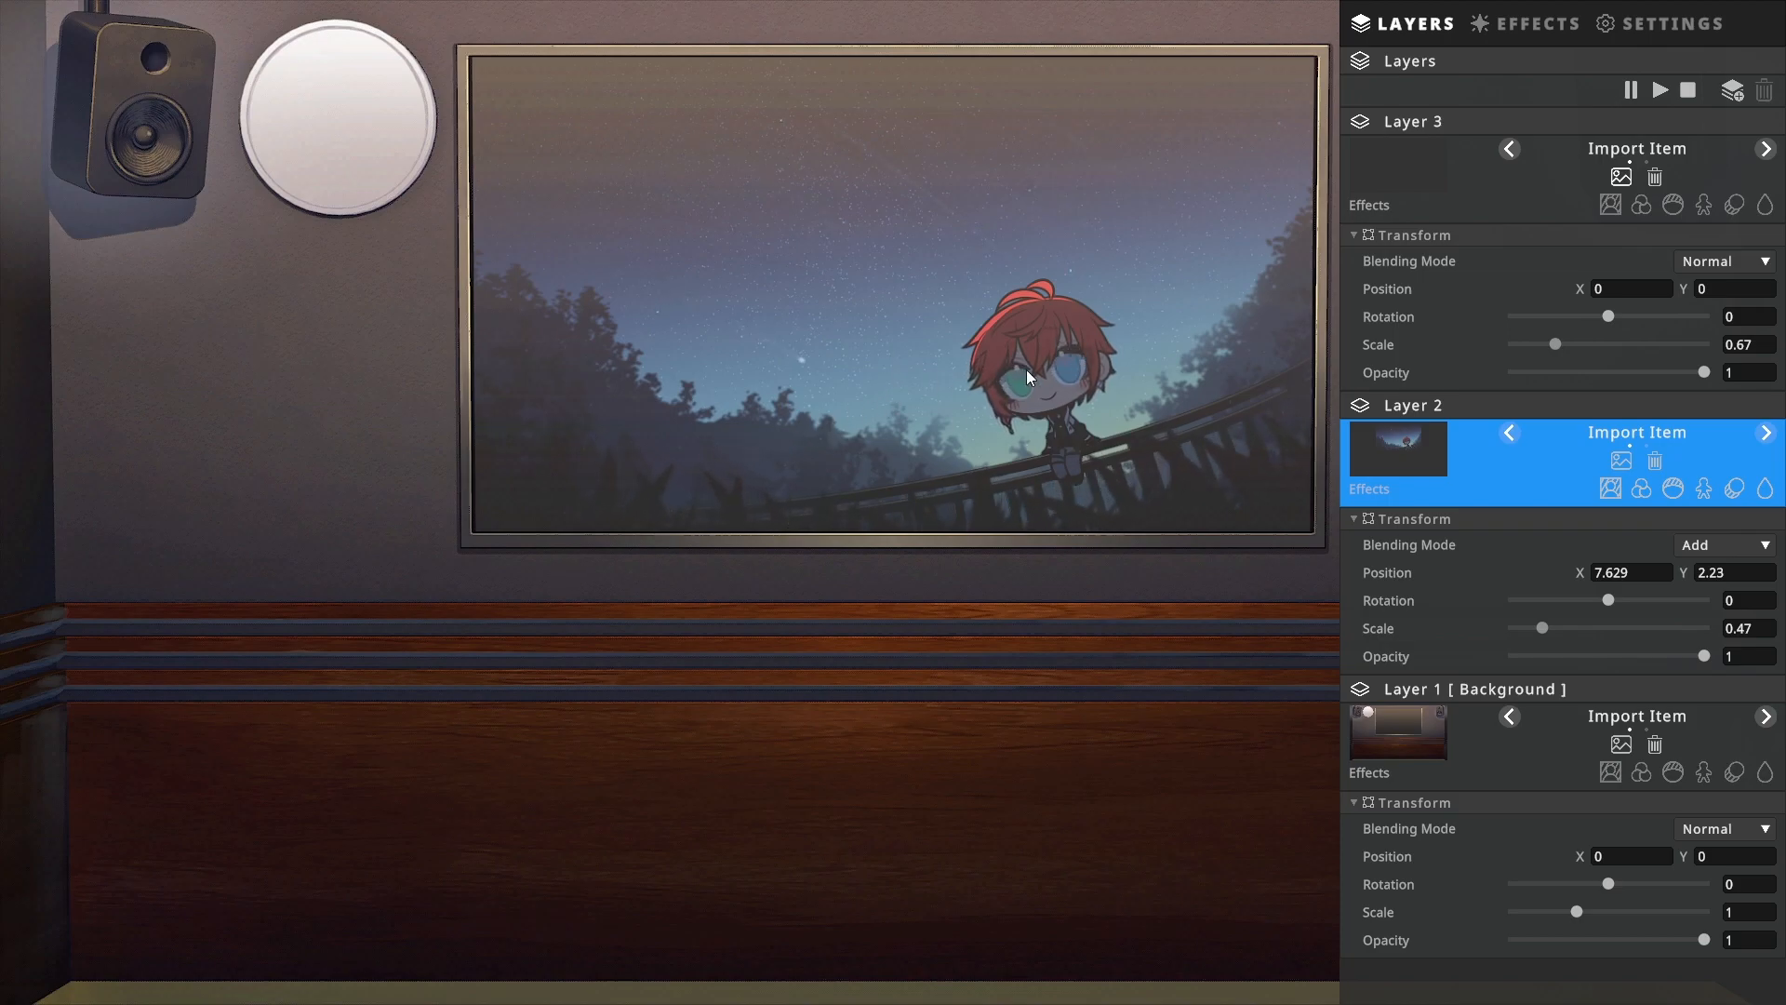
Step: Import the two-chair image into Layer 3 and add a new layer above it
left_click(1120, 302)
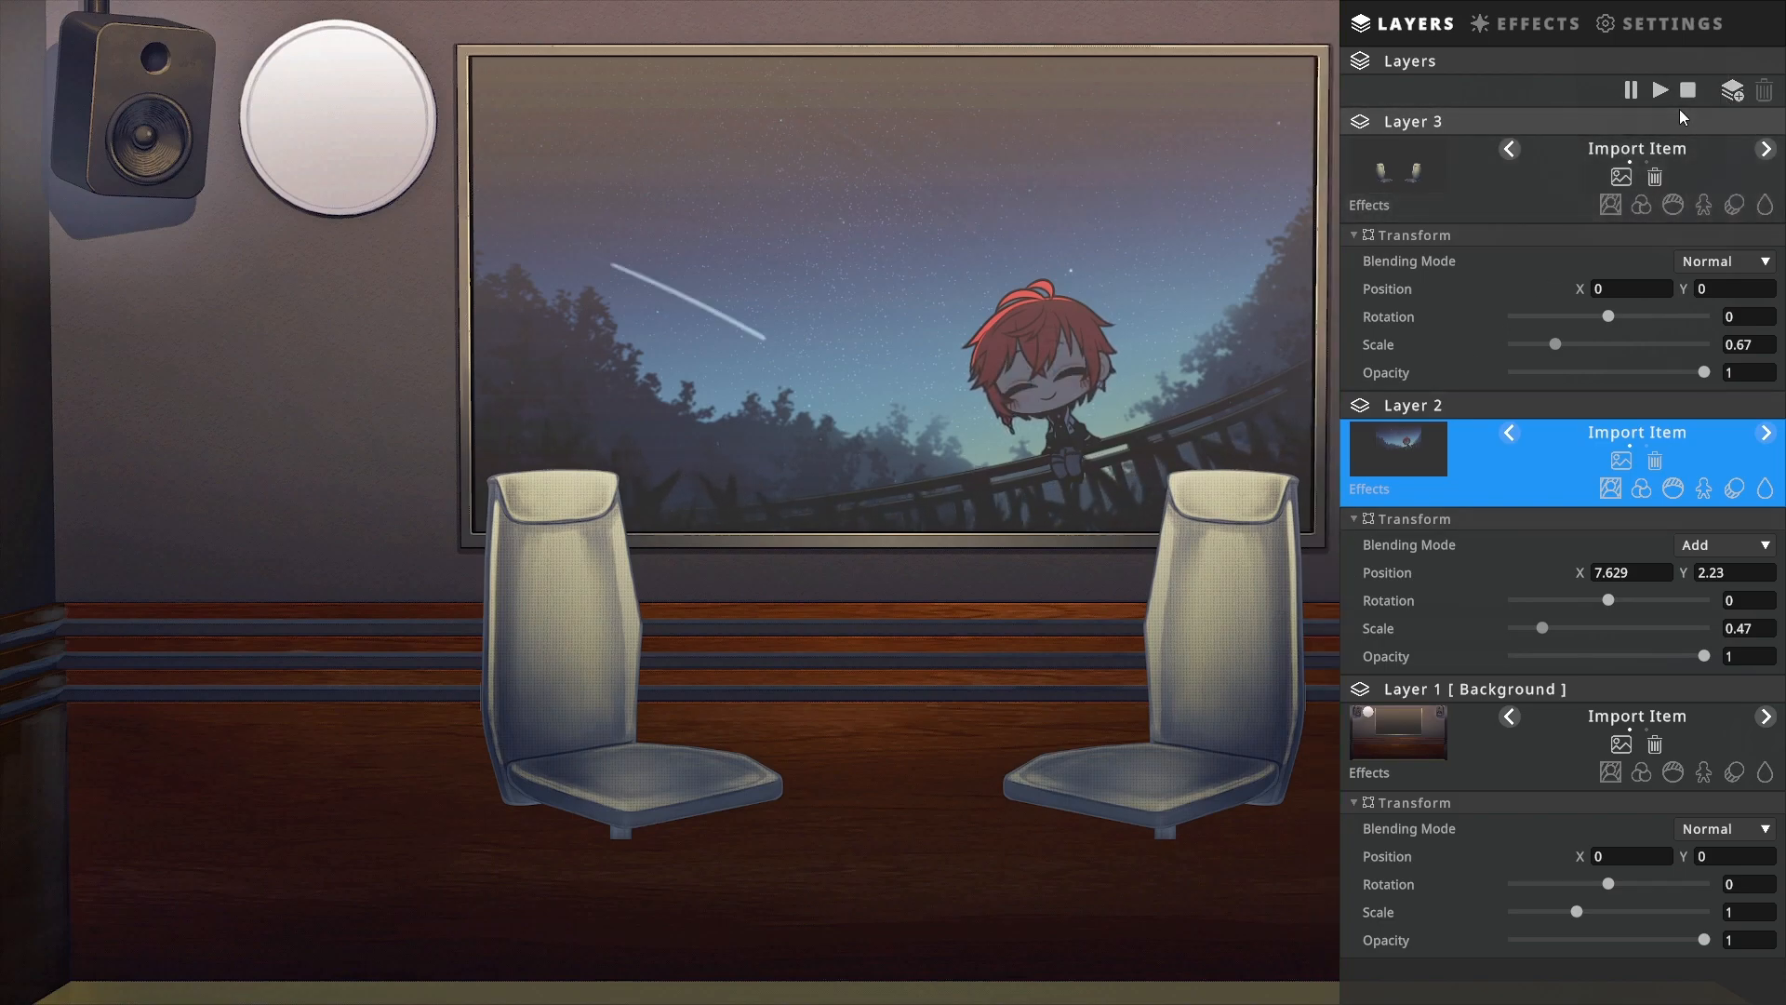
left_click(1732, 91)
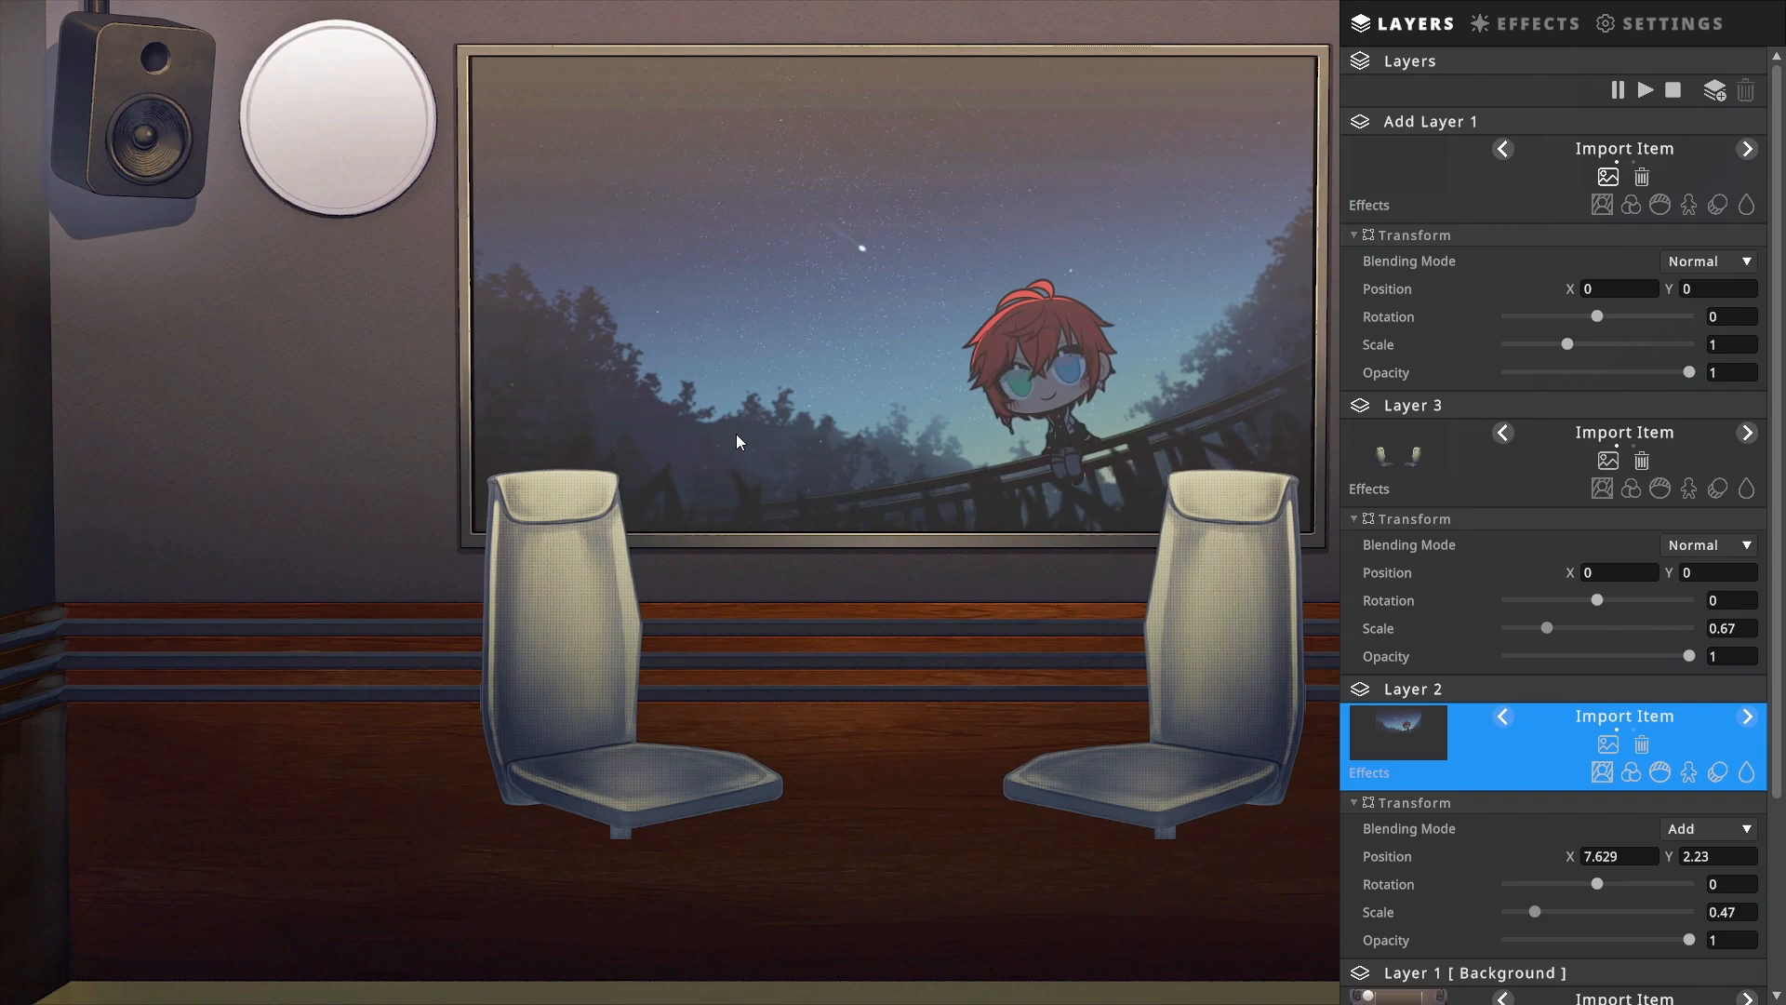
Step: Try the image with the rows of larger chairs in the newly added layer, and remove it
left_click(1070, 529)
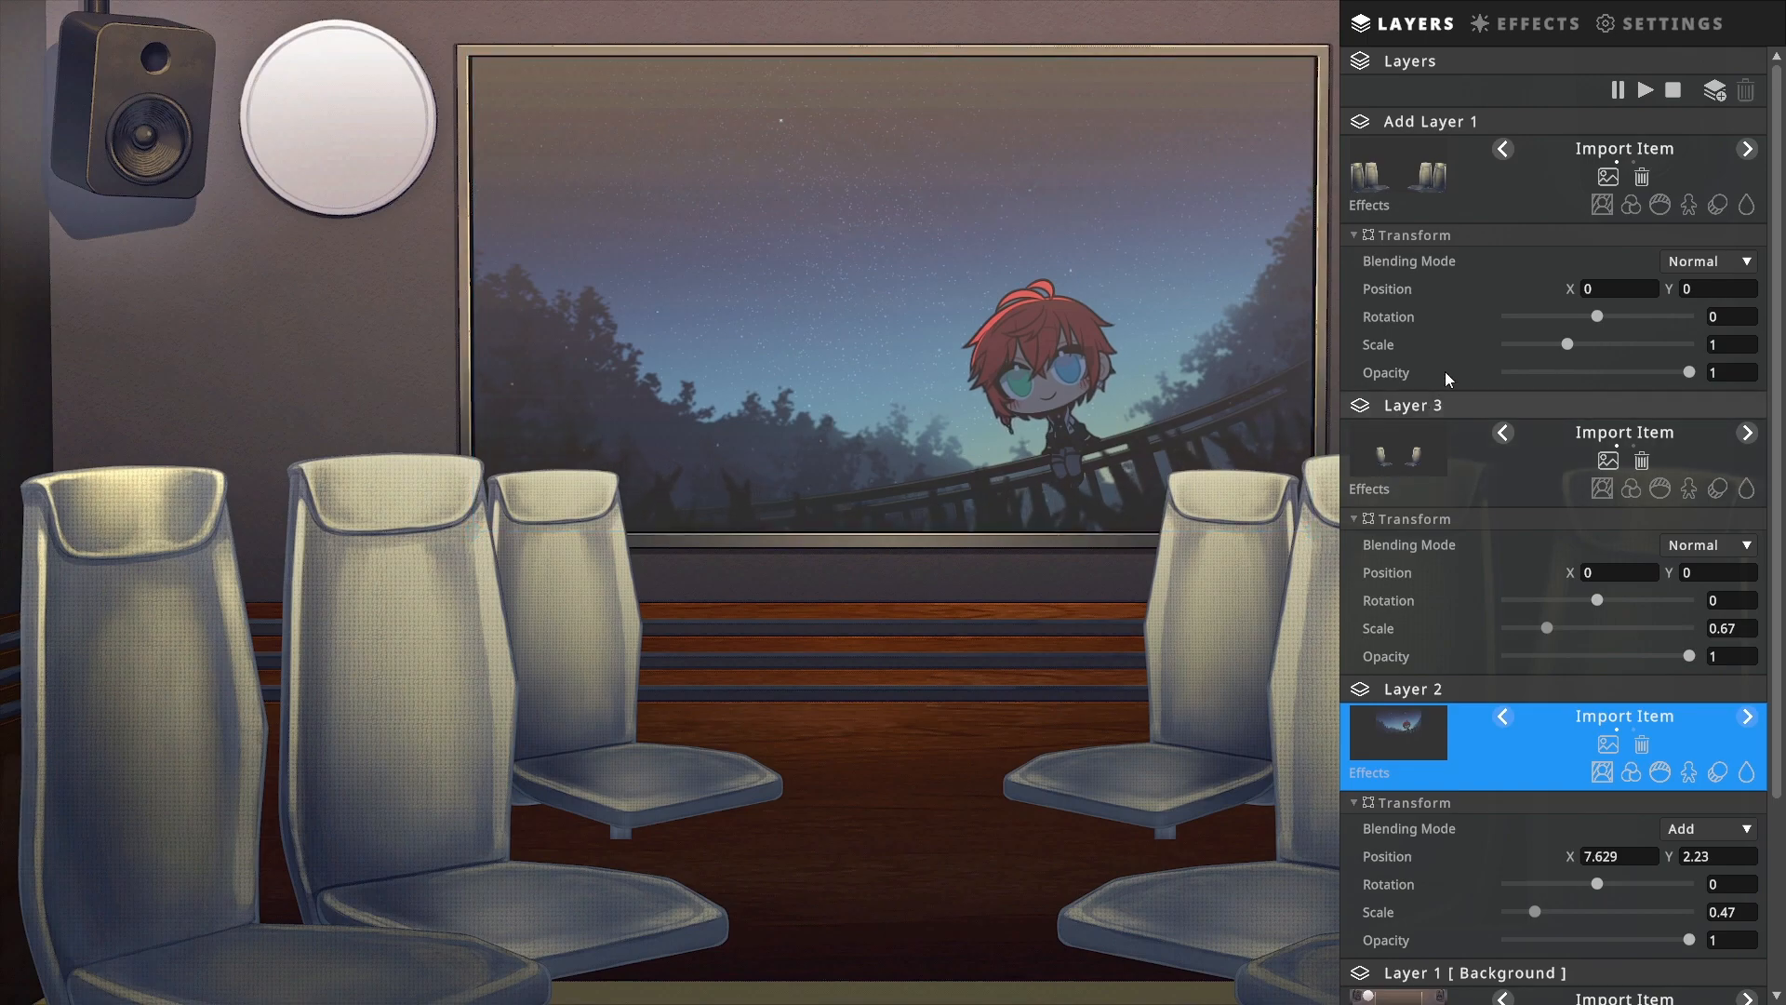
left_click(1641, 178)
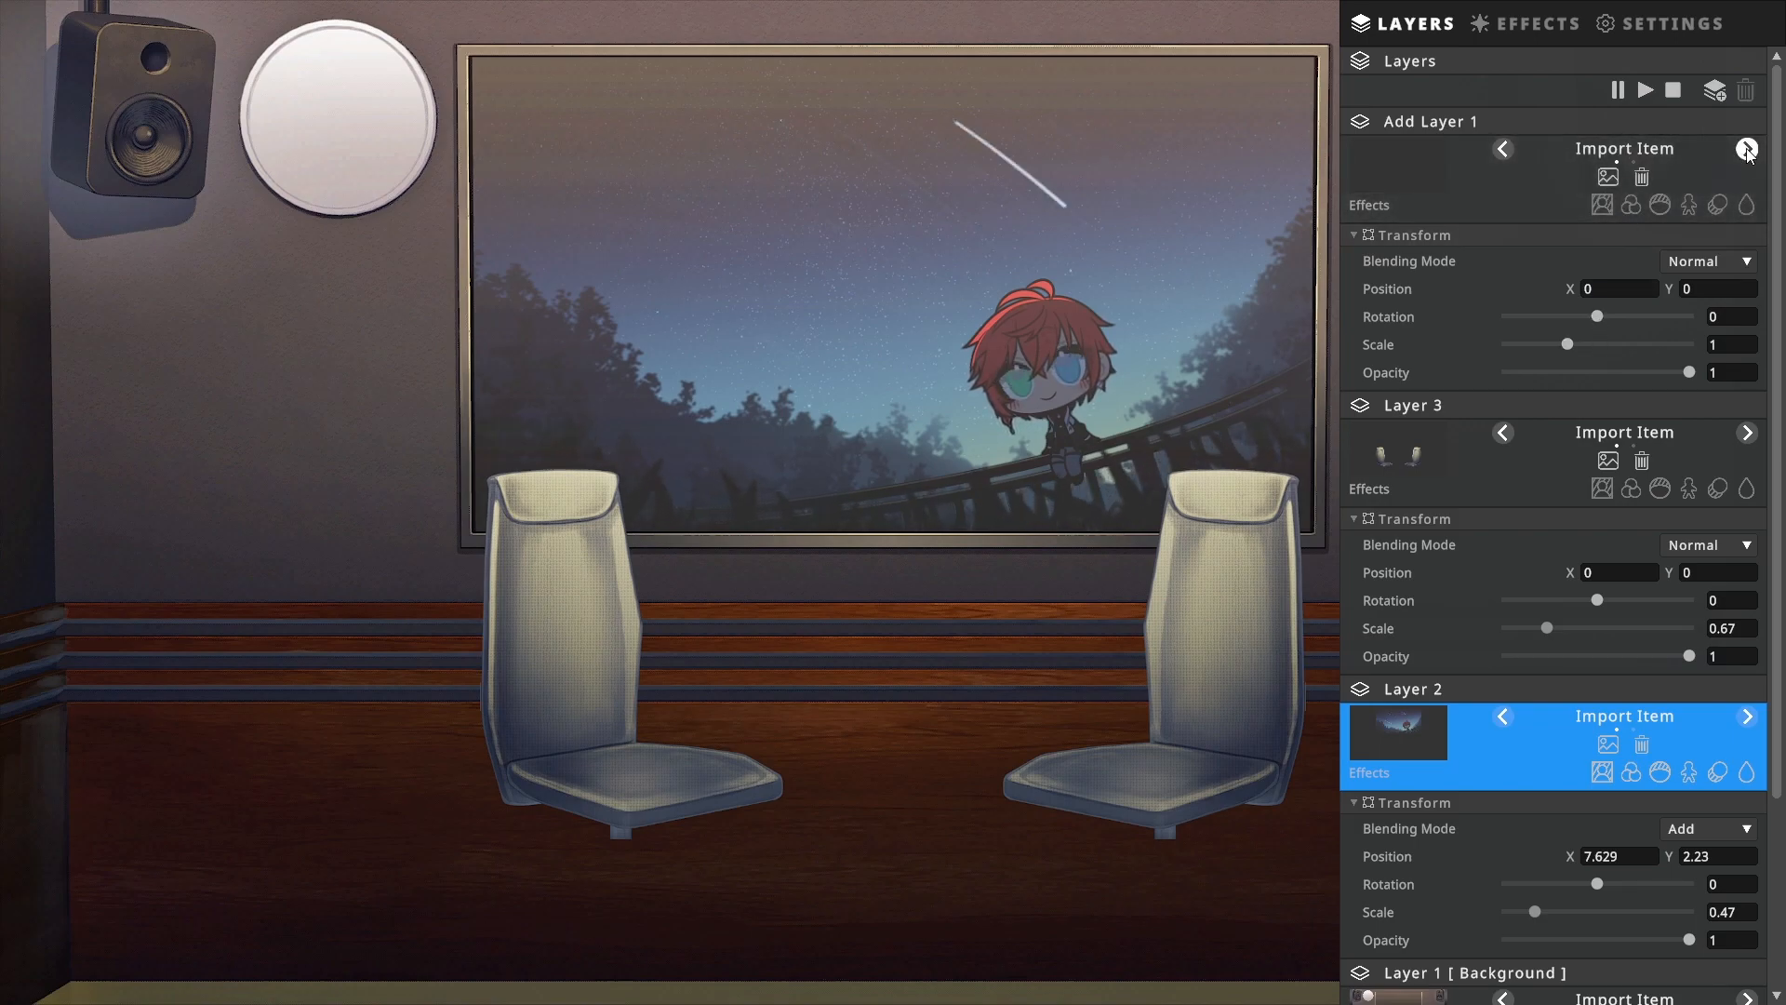
Step: Enable Spout capture and set Add Layer 1 to show the avatar from the VTubeStudioSpout source
left_click(1661, 26)
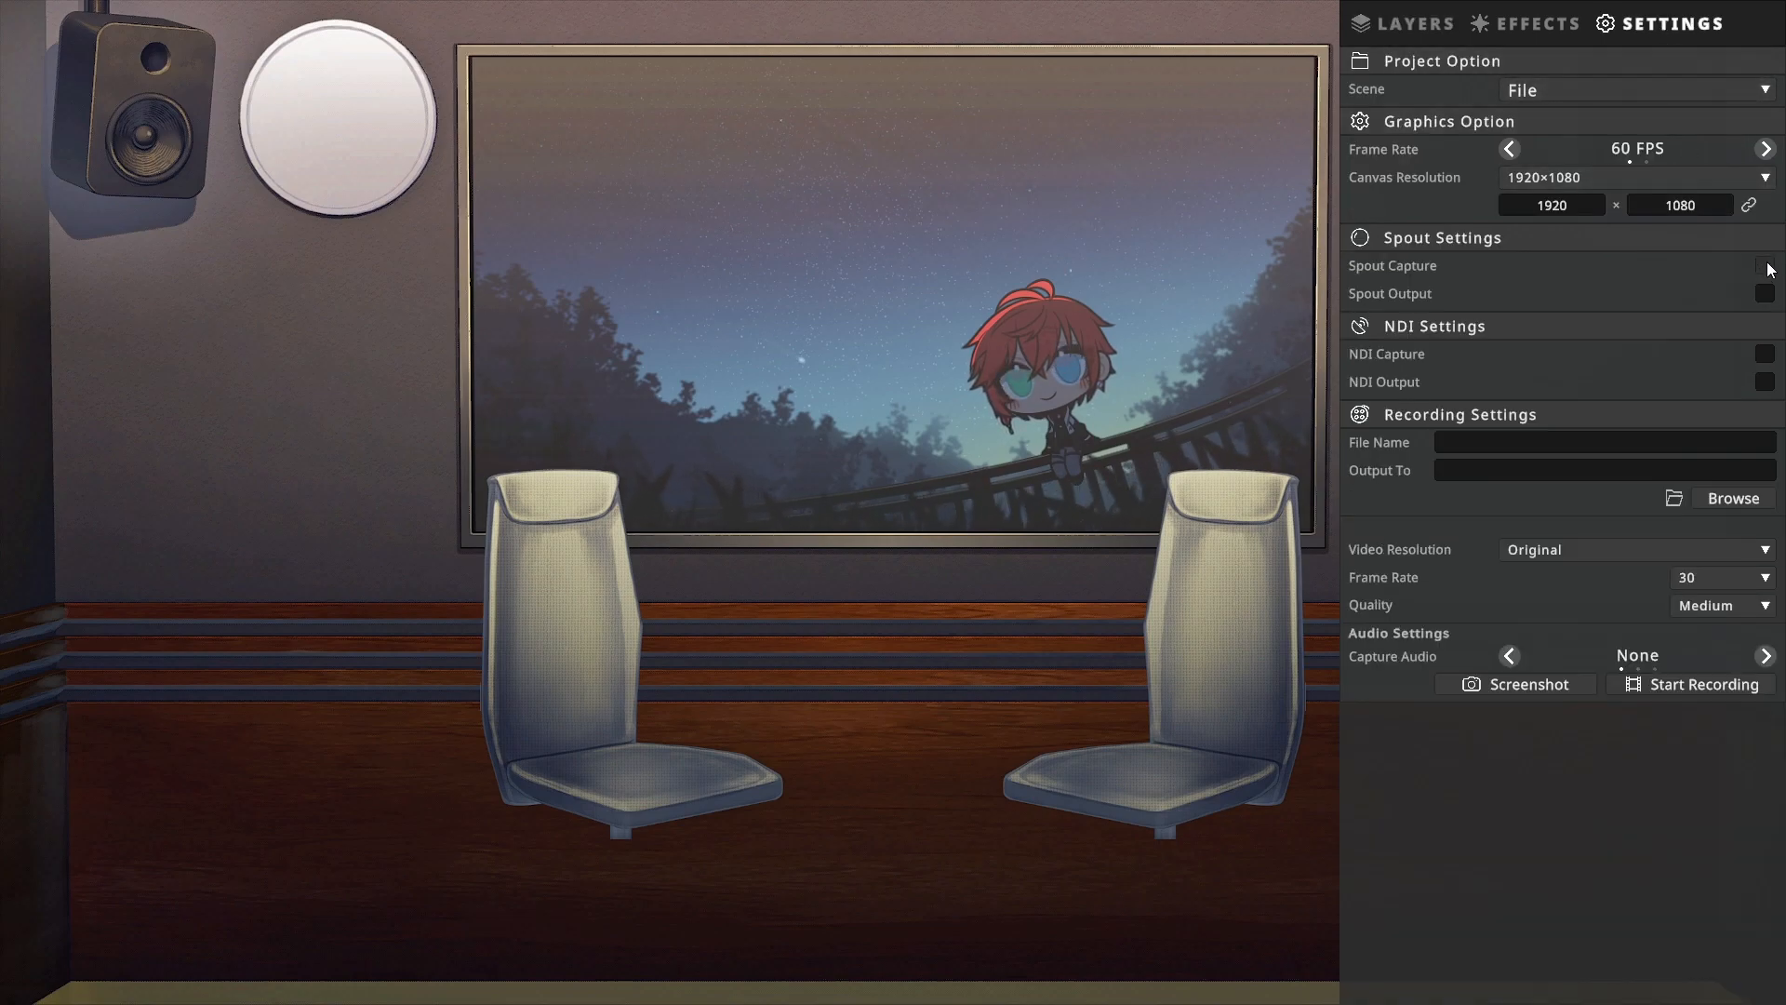
left_click(1412, 25)
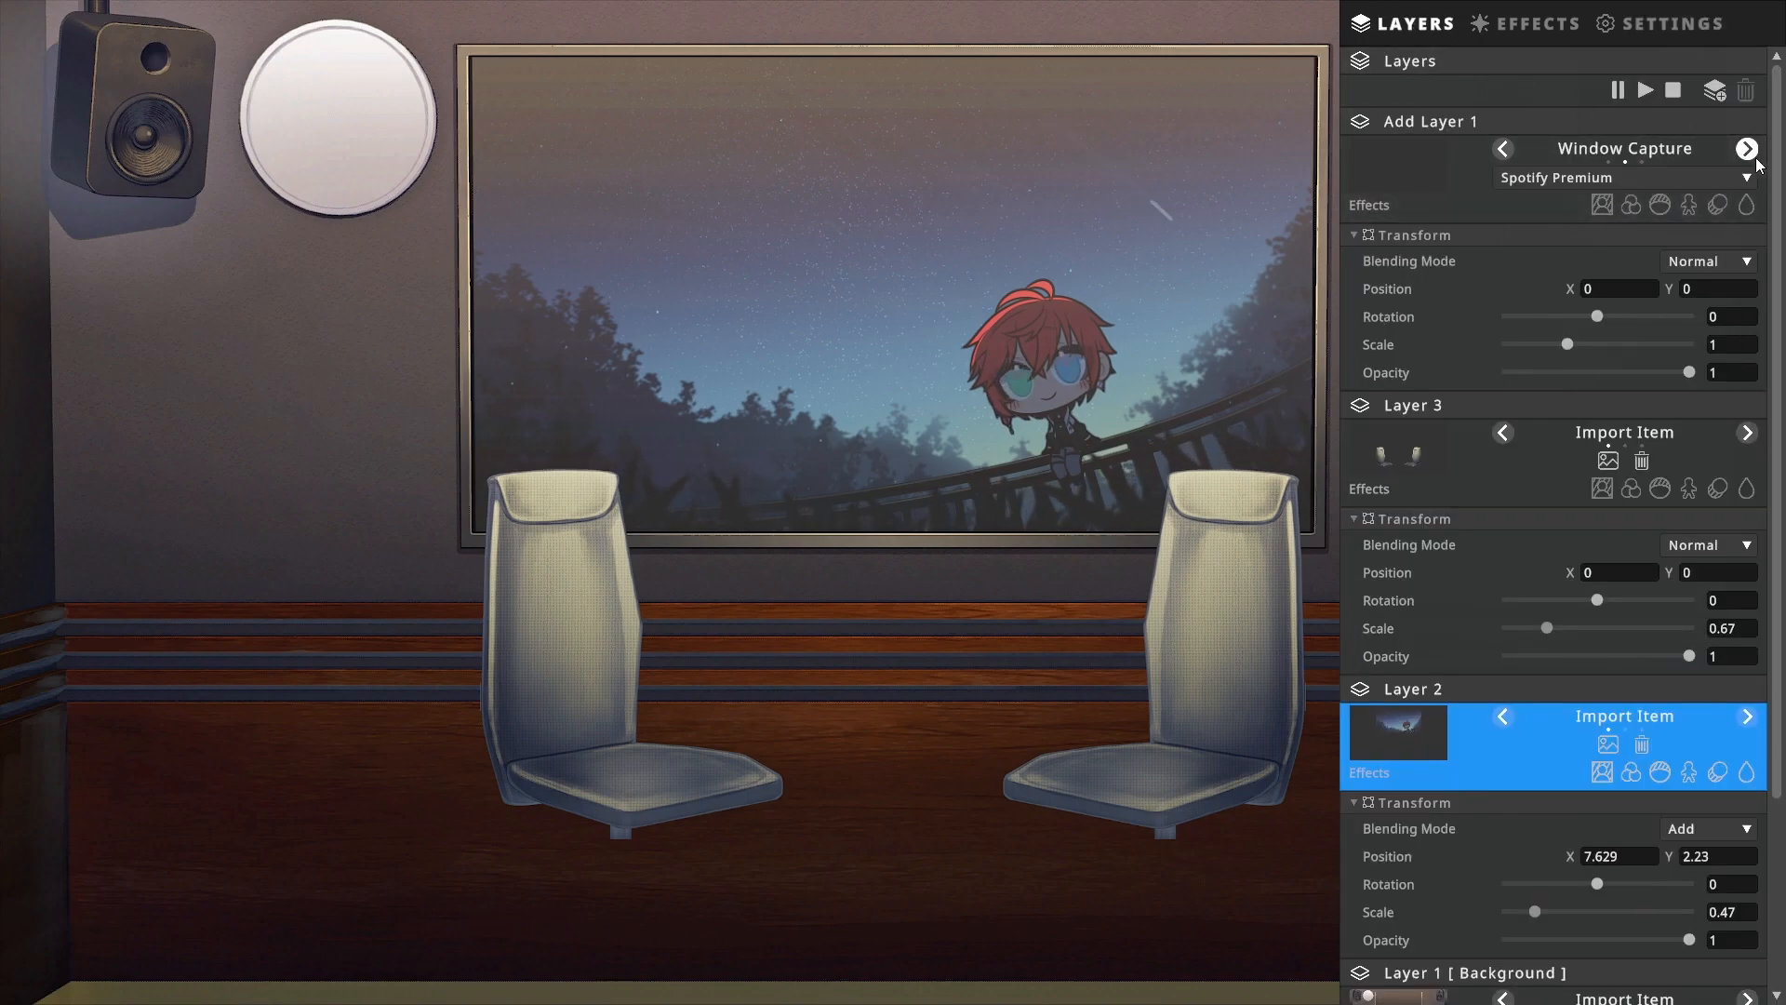
left_click(1723, 181)
left_click(1641, 211)
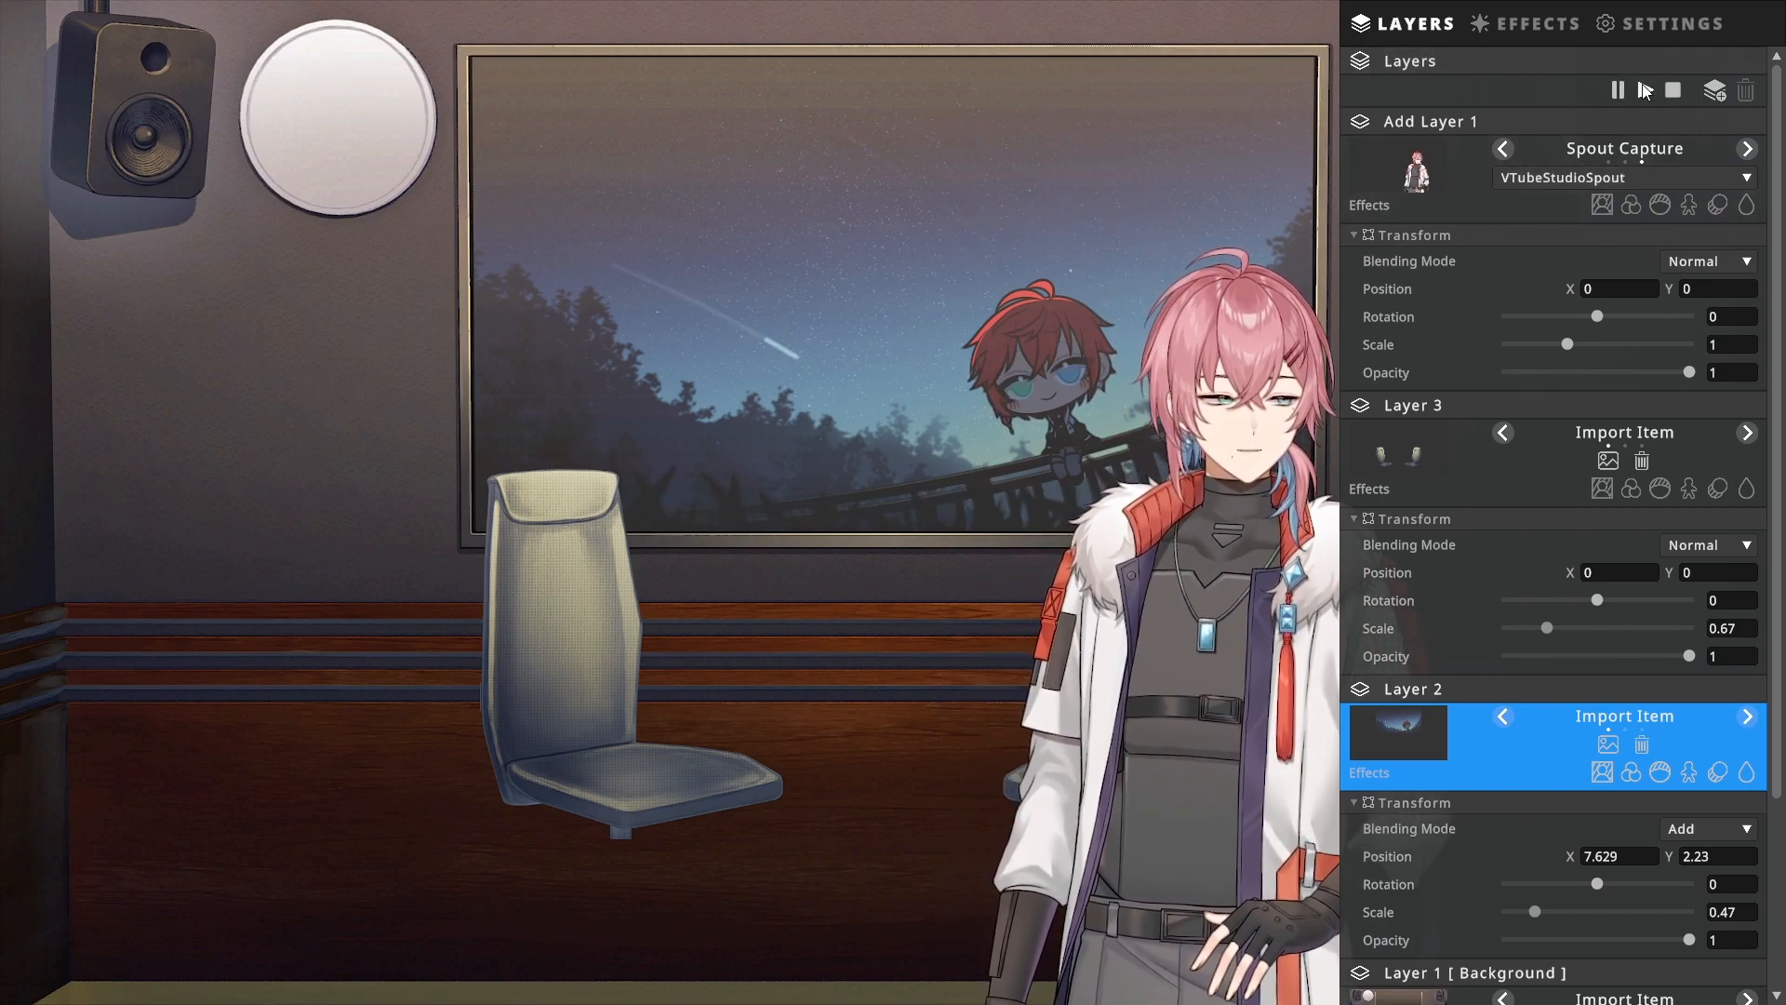
Step: Add a layer with the wooden desk image, scale it to 1.56 and raise it to Y 1.74, and enlarge Layer 3's chairs to 0.92
left_click(1724, 90)
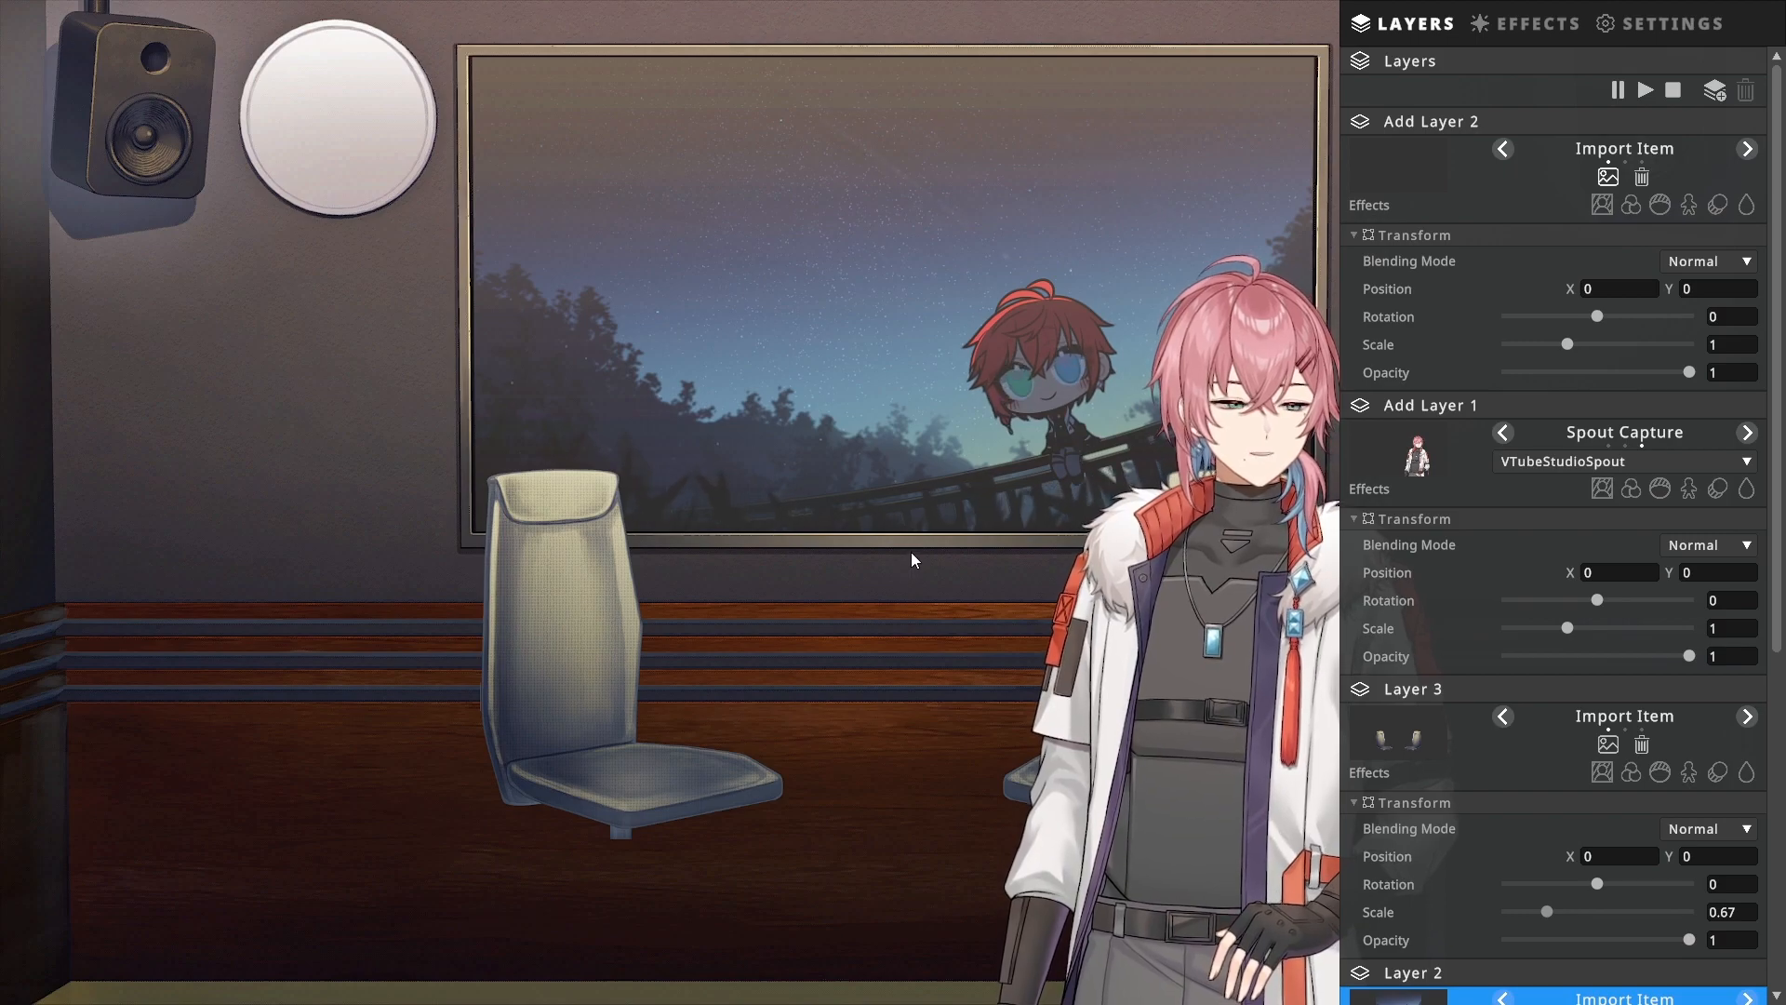
left_click(930, 383)
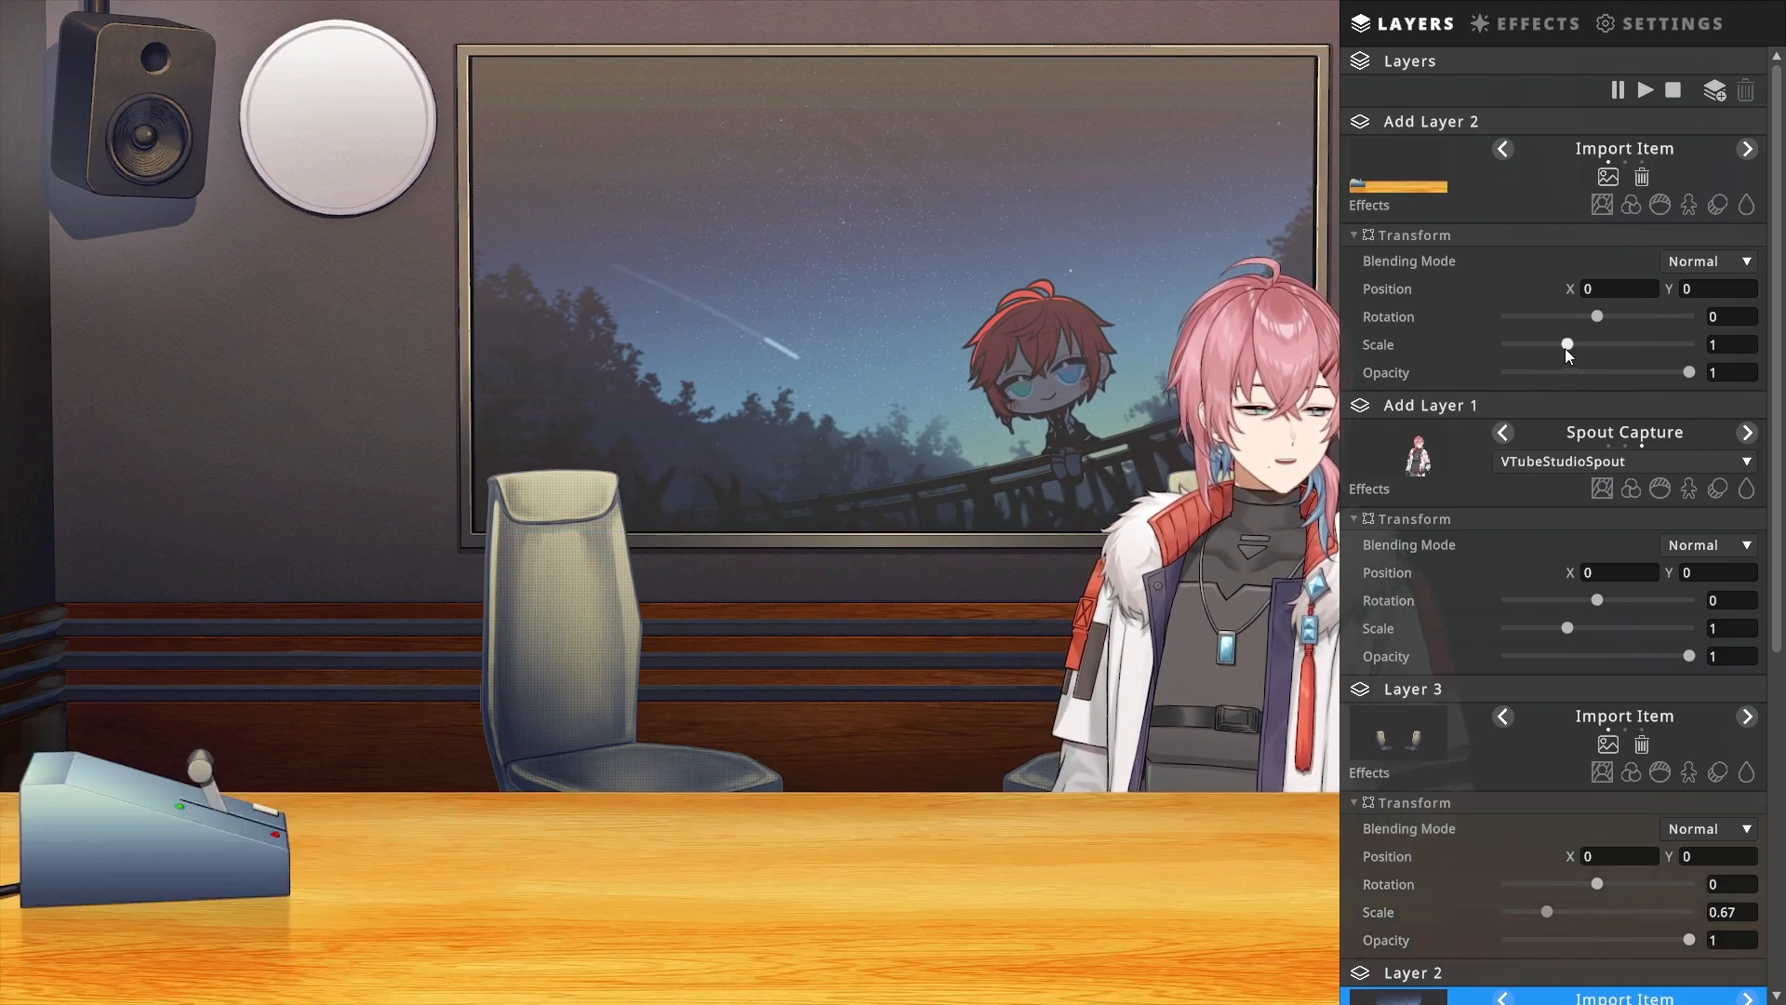
left_click_drag(1566, 348, 1600, 342)
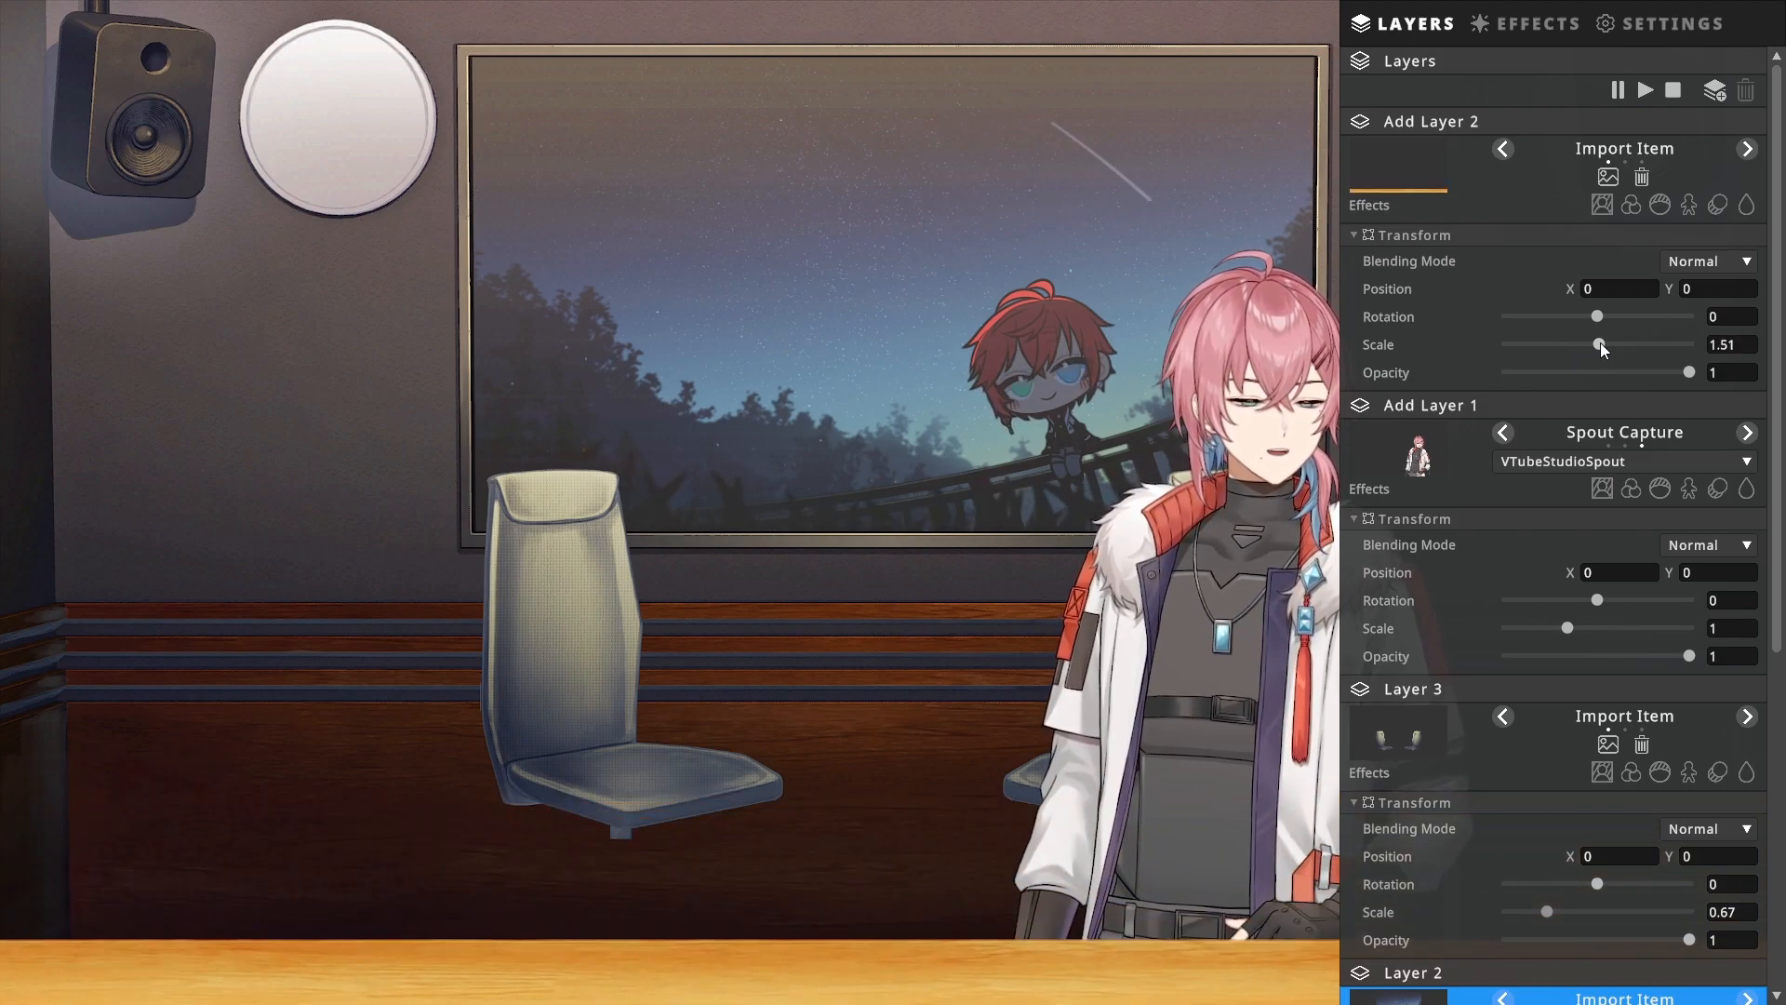
left_click(1499, 216)
left_click_drag(952, 909, 898, 818)
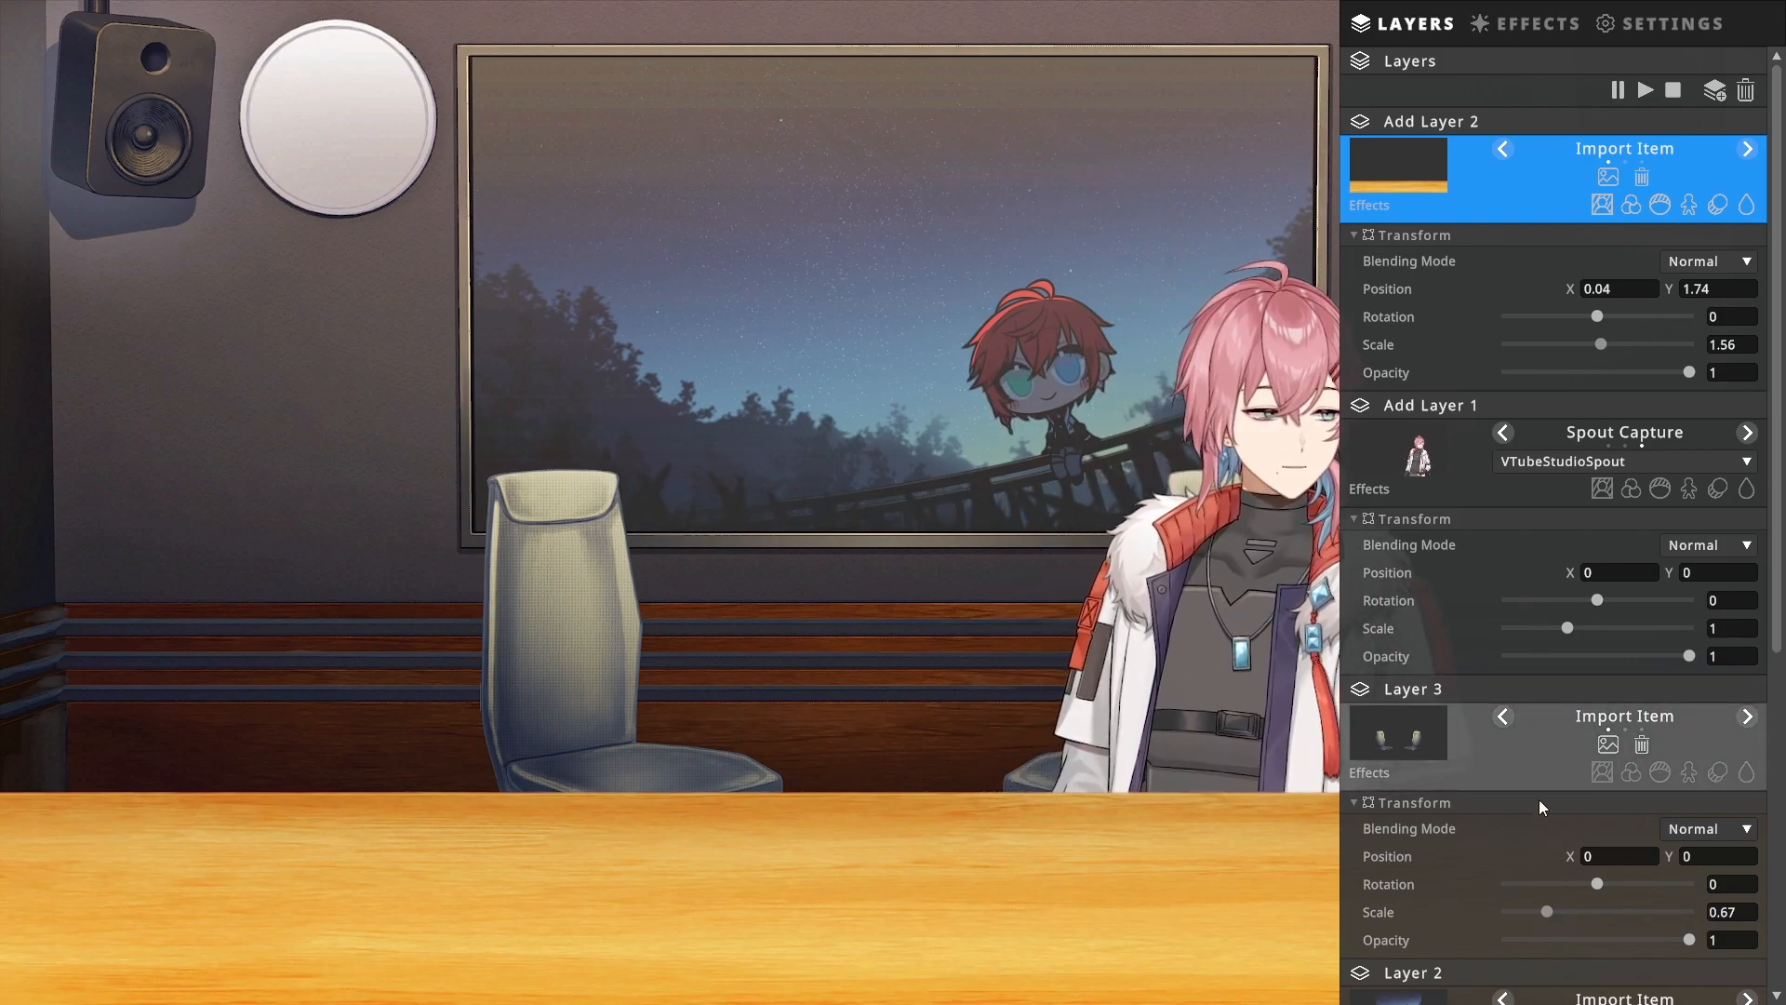
left_click_drag(1544, 906, 1565, 901)
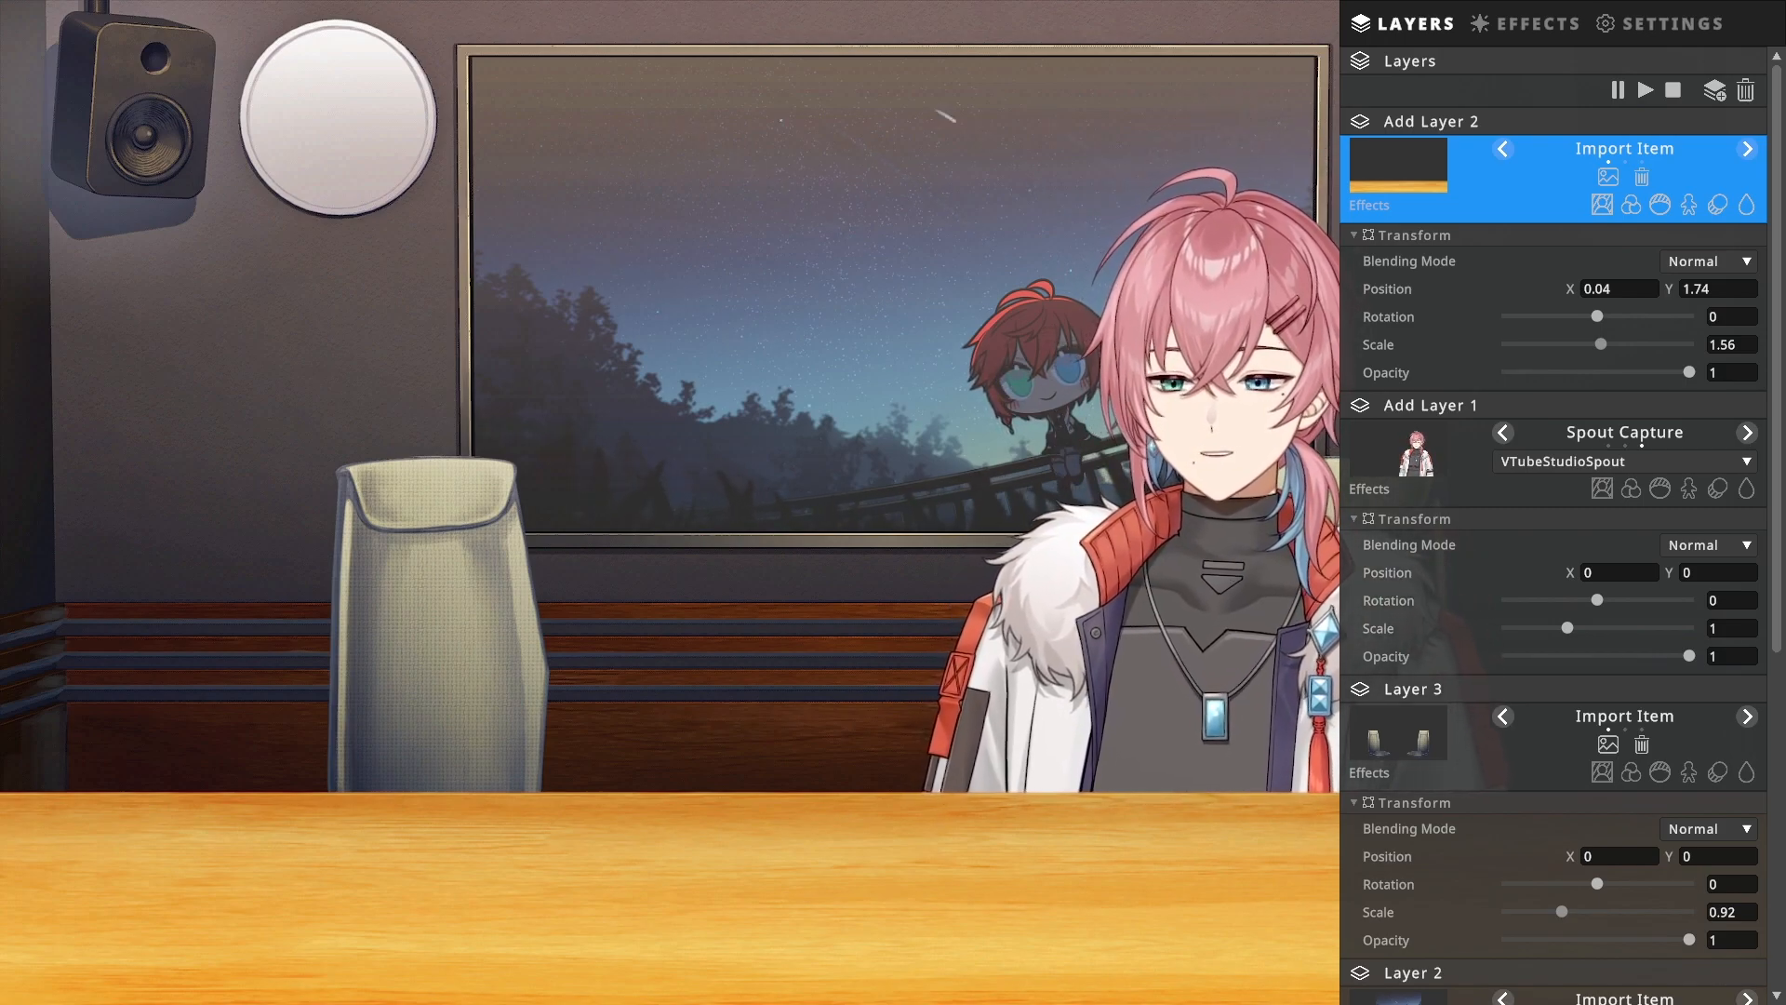
Step: Add a layer with the scattered papers image and place it on the desk at X 2.14, Y -1.36
left_click(1715, 90)
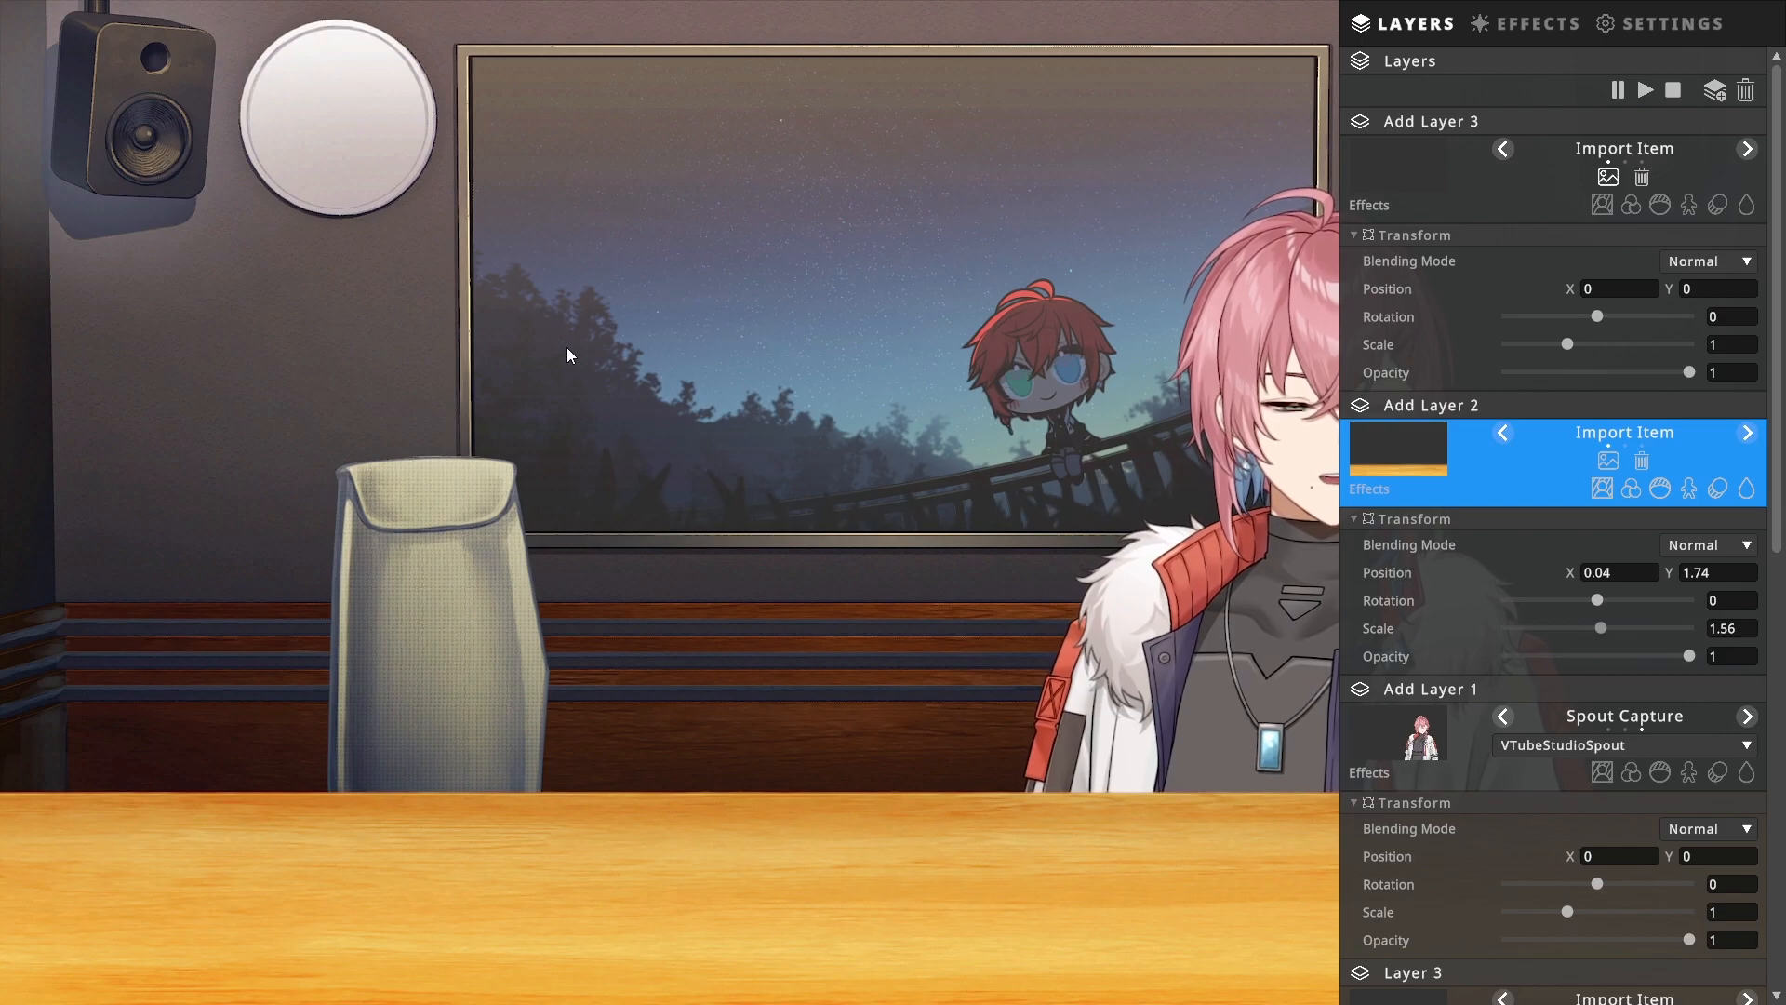
left_click(1512, 202)
left_click_drag(931, 731, 1133, 849)
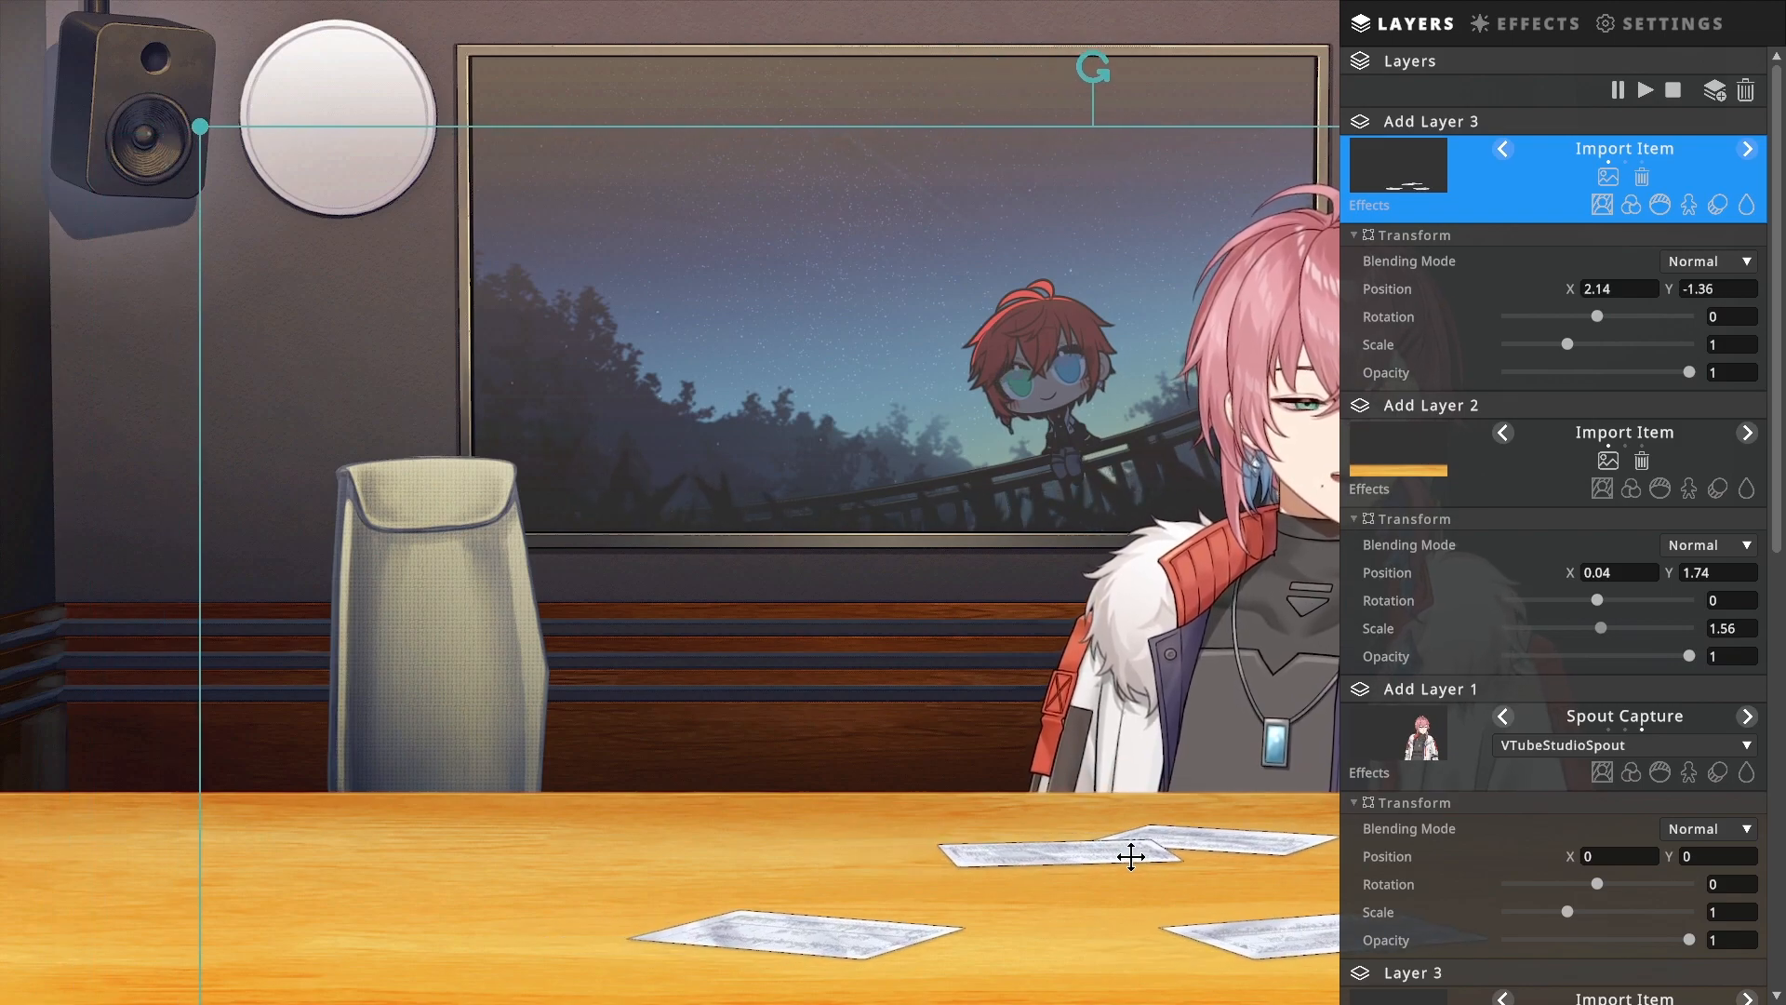
Step: Shift the papers to X 2.47, Y -1.71, and add a desk microphones layer at scale 1.07, positioned at X 0.47, Y -0.53
left_click(1714, 90)
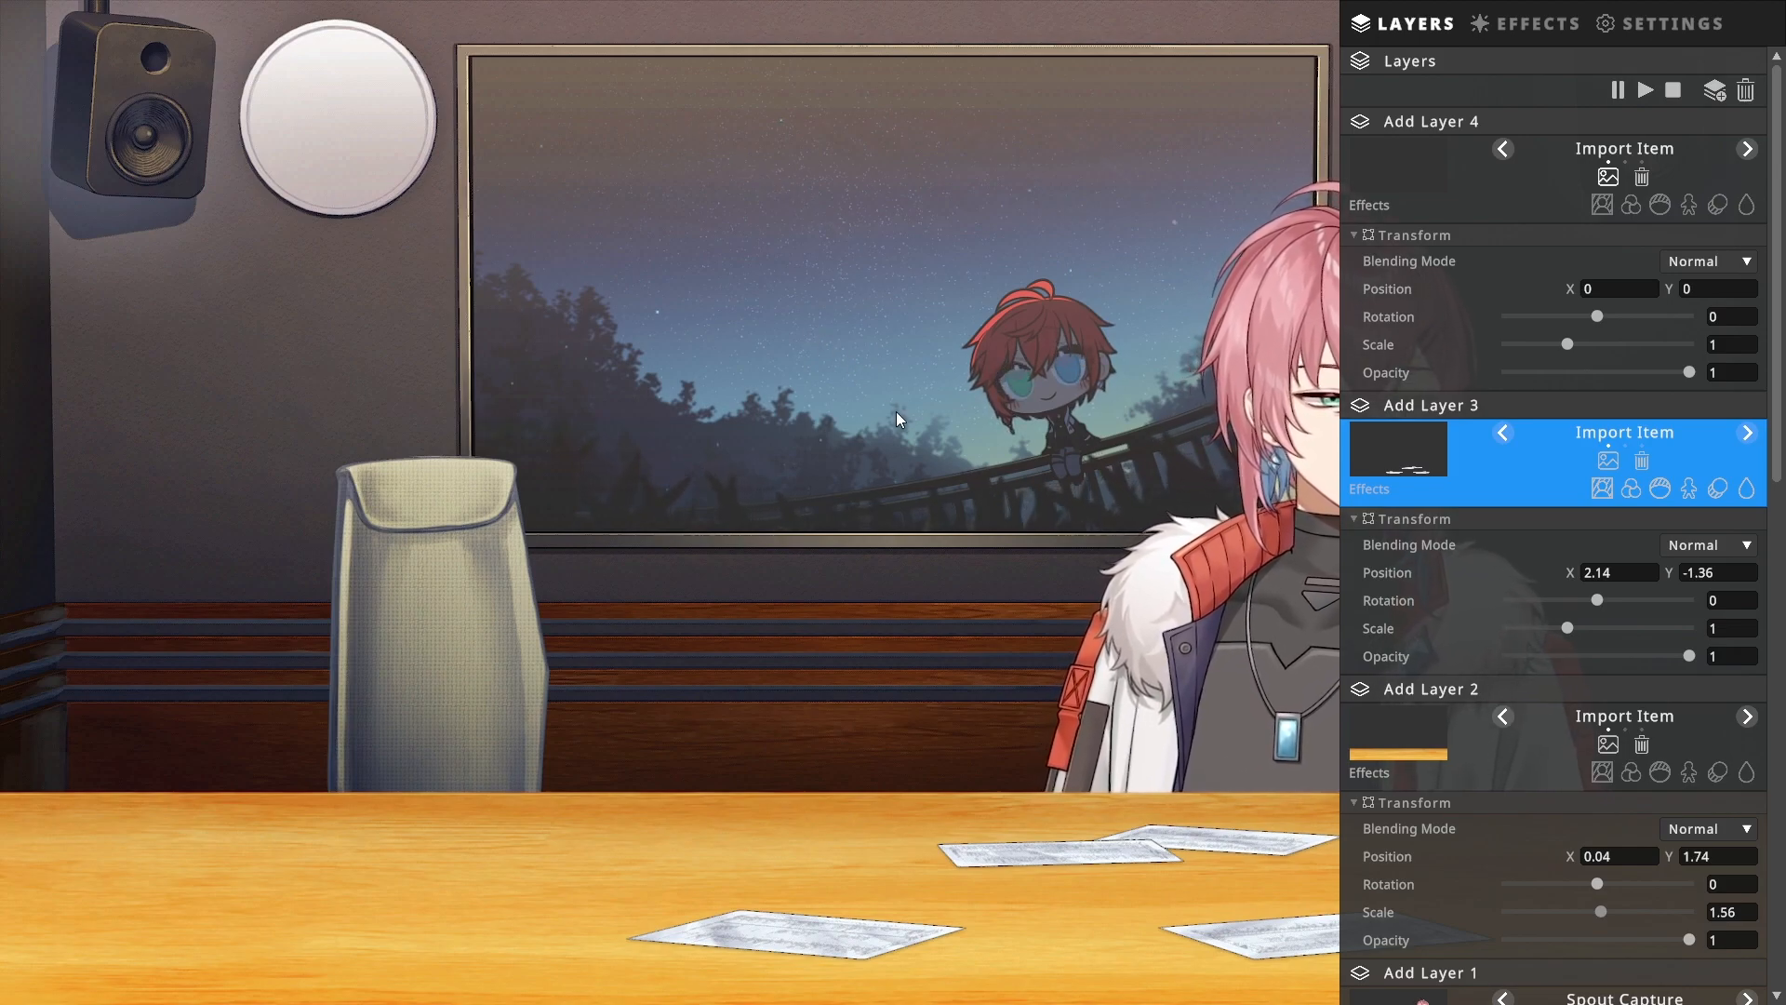
double_click(940, 433)
left_click_drag(1038, 612, 1069, 645)
left_click(1524, 205)
left_click_drag(1025, 764, 1100, 844)
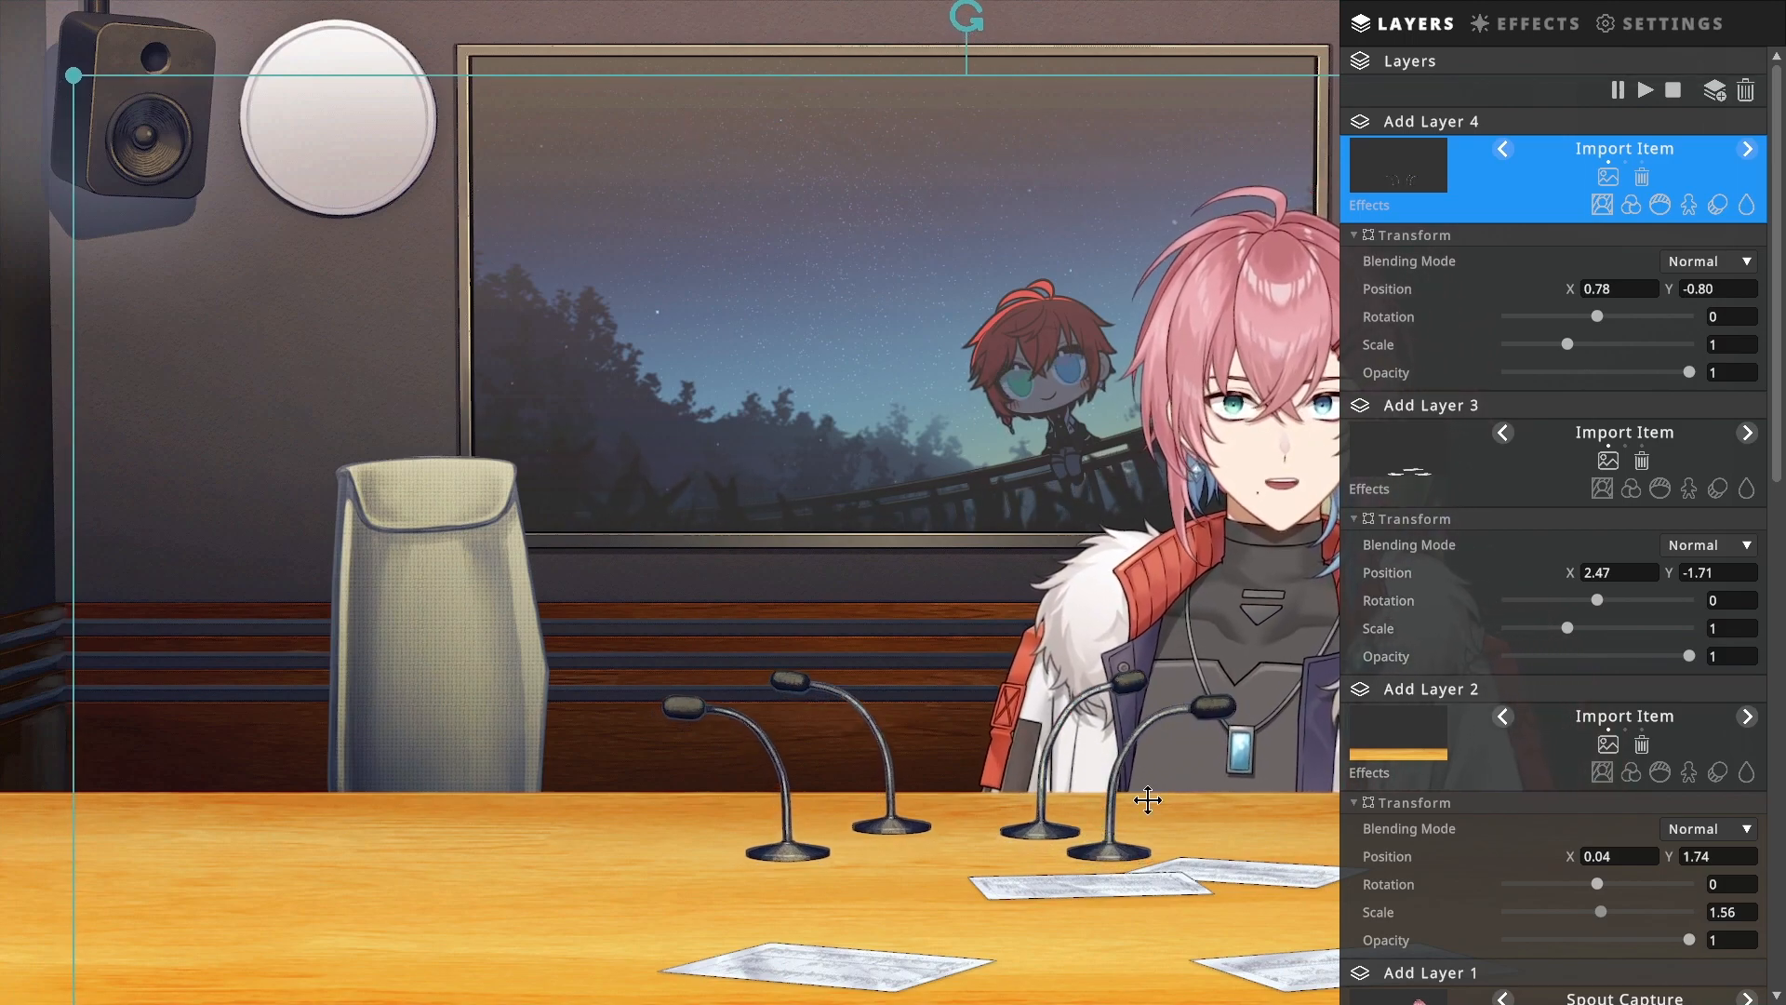
left_click_drag(1569, 344, 1572, 344)
left_click_drag(1122, 784, 1093, 756)
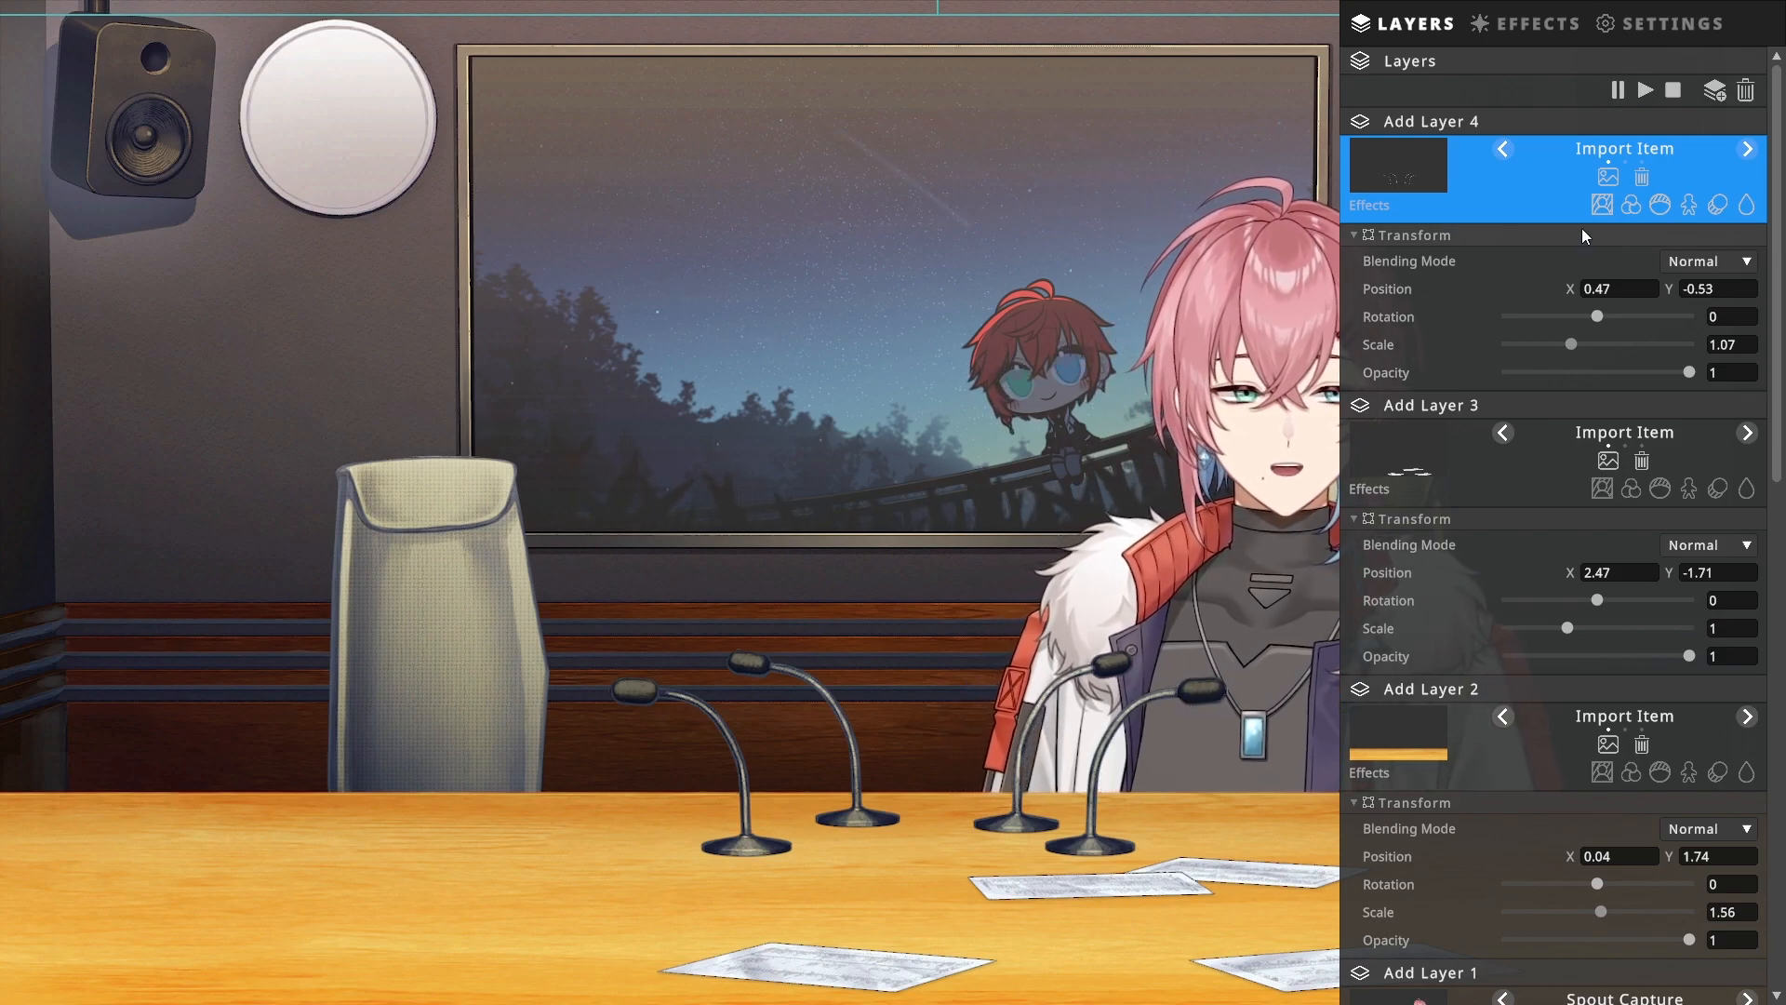
Step: Add a layer with the water bottle image and stand it on the desk in front of the chair at X -6.58, Y -2.51
left_click(1715, 94)
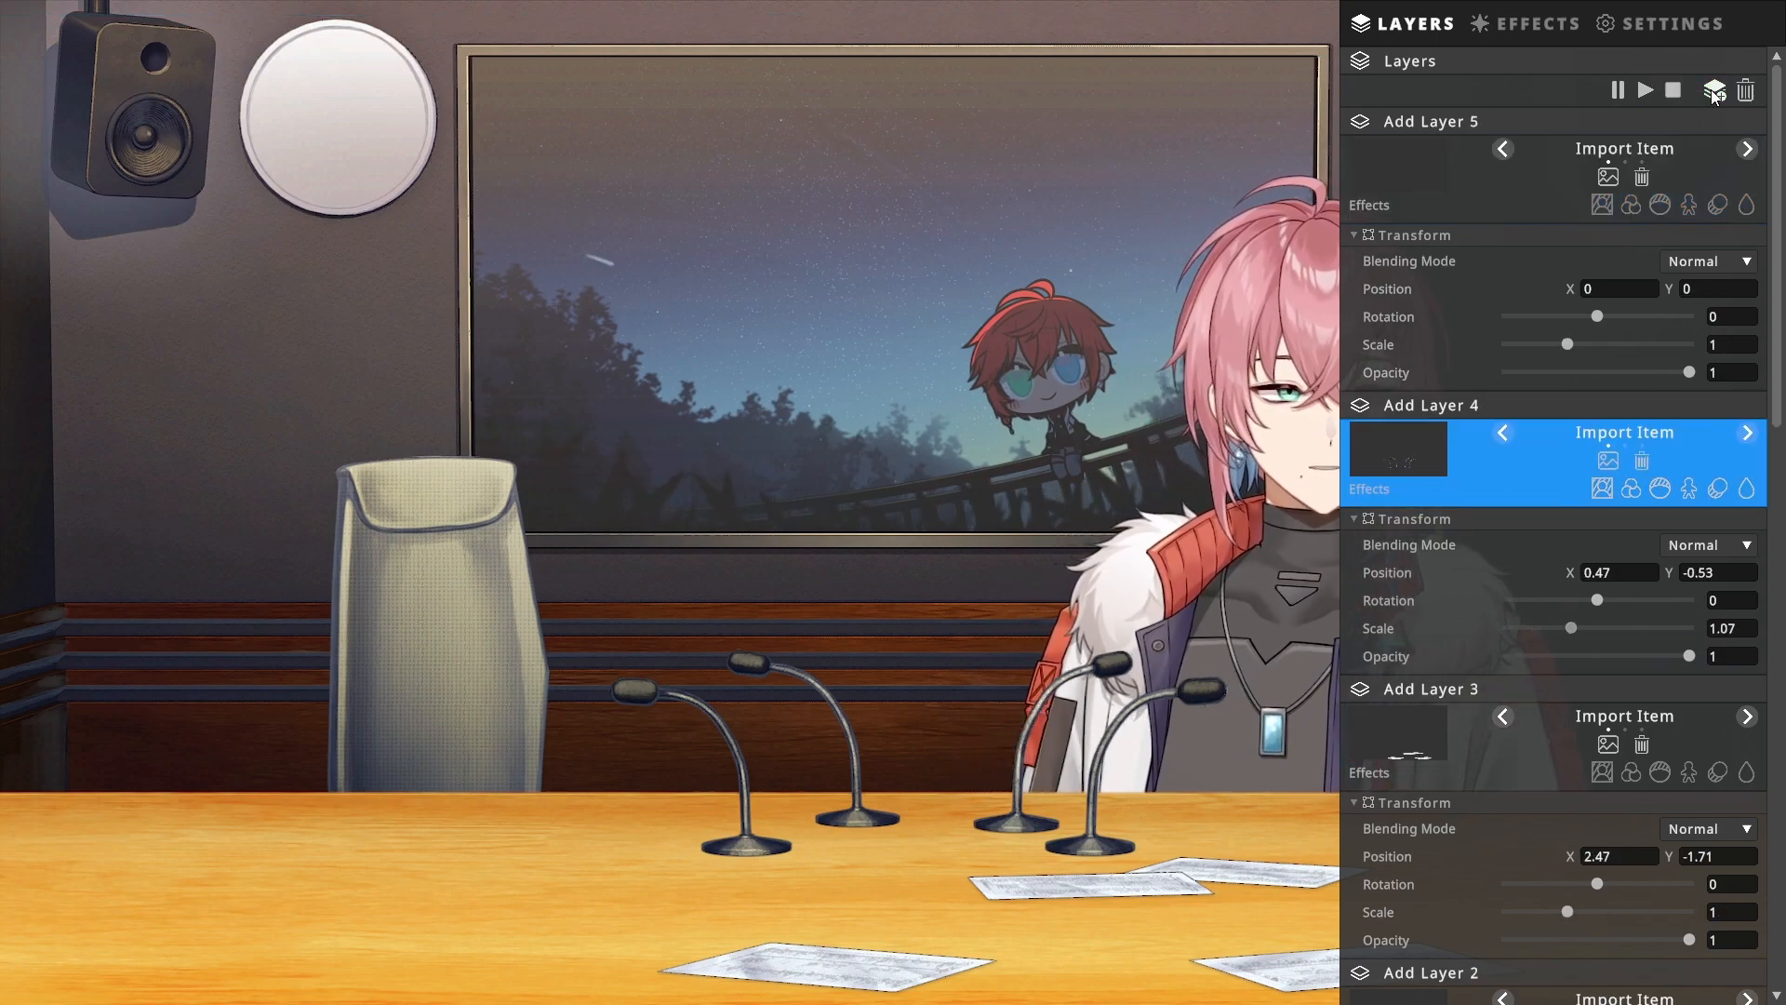
left_click(1610, 177)
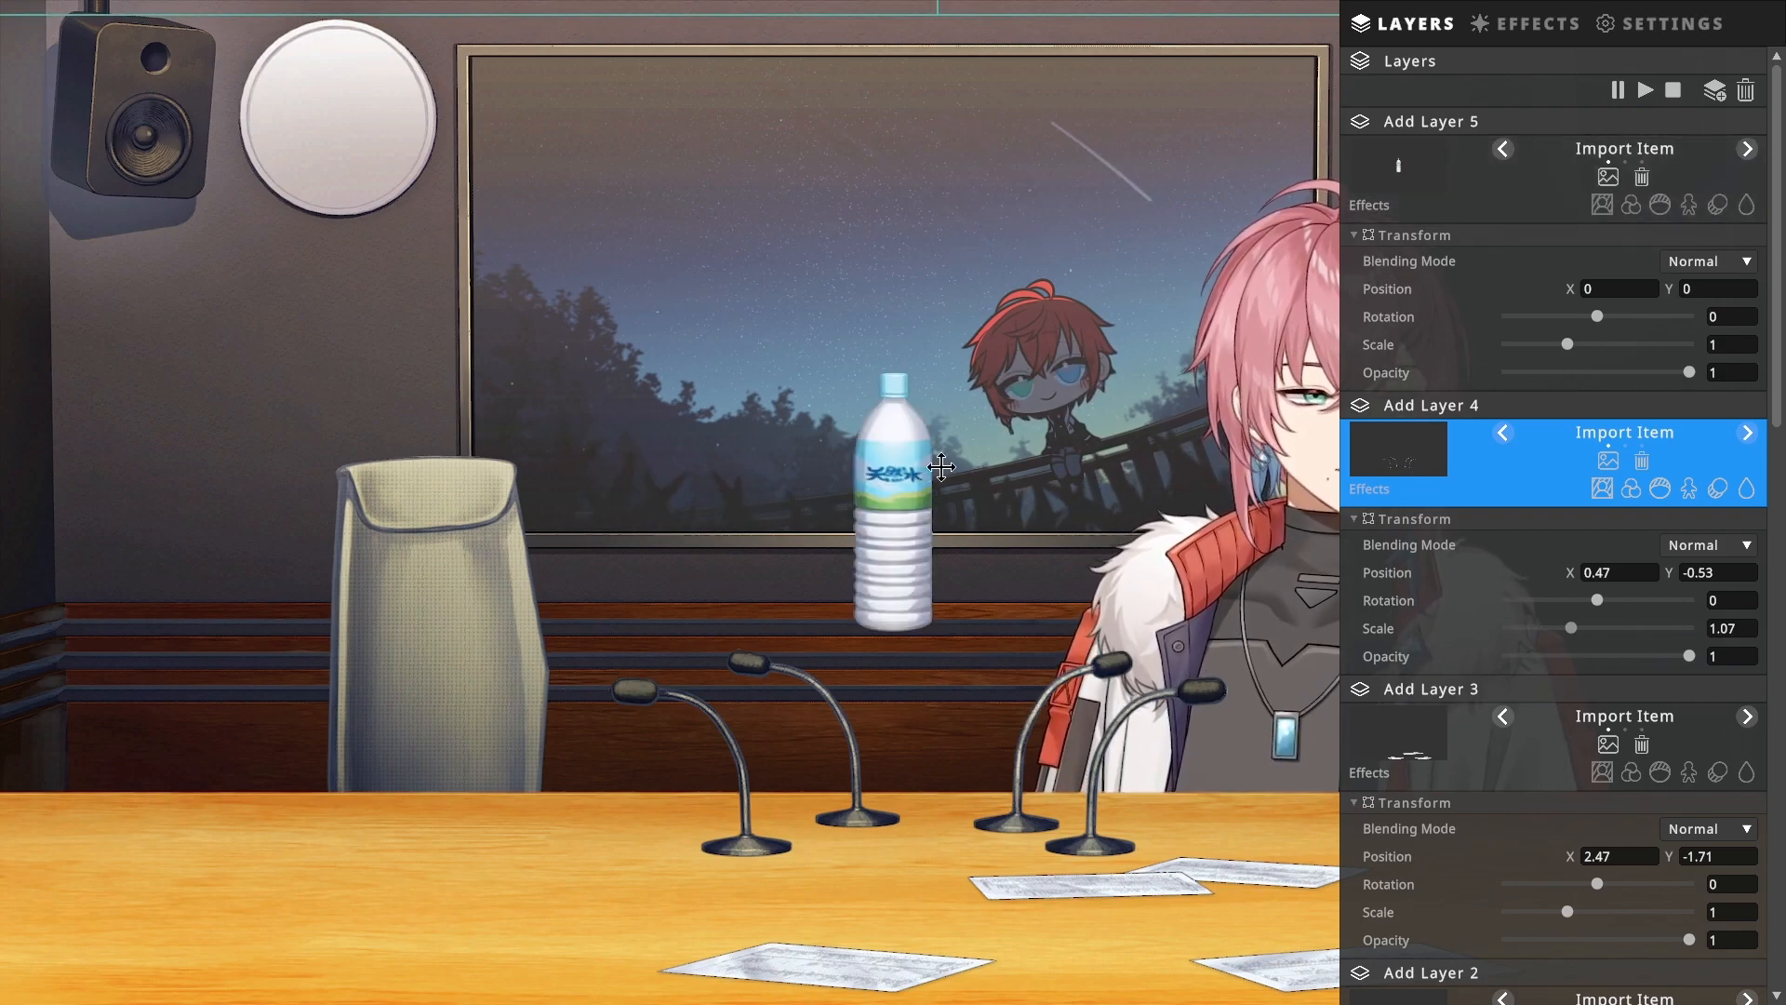
left_click_drag(926, 498, 312, 730)
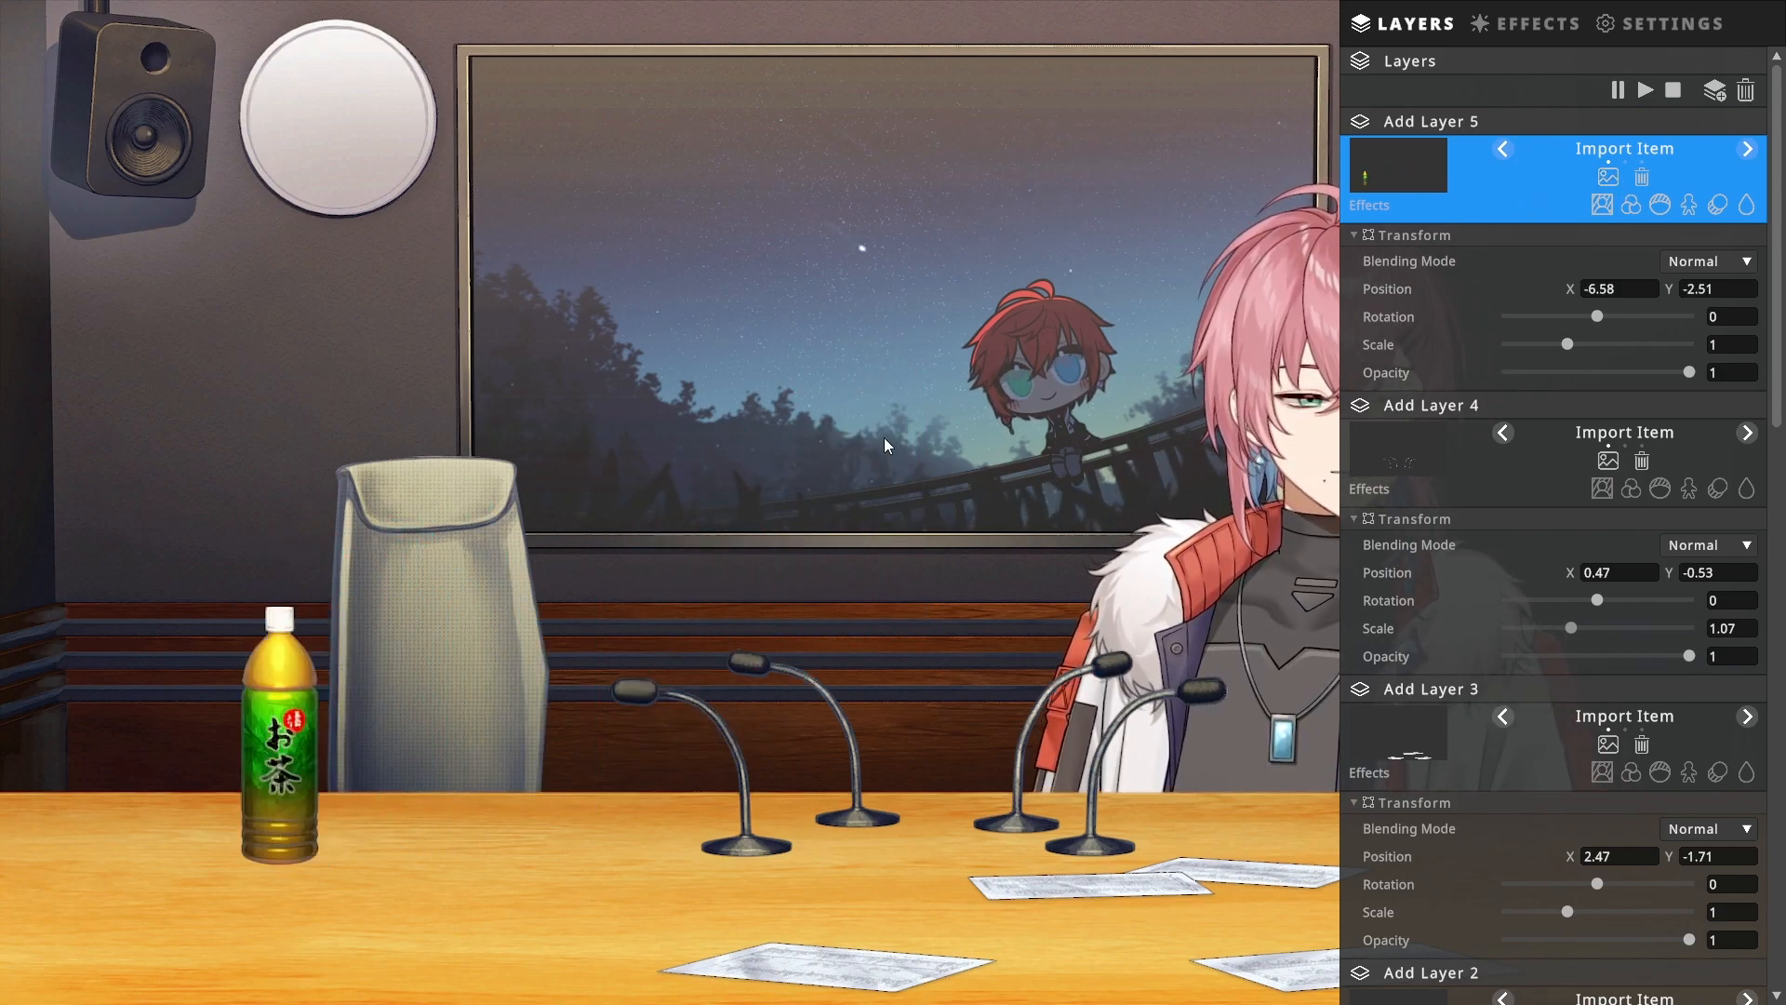
Step: Add a layer with the green tea bottle at X 6.95, Y -2.61, and replace Layer 5's image with the clear water bottle
left_click(1714, 90)
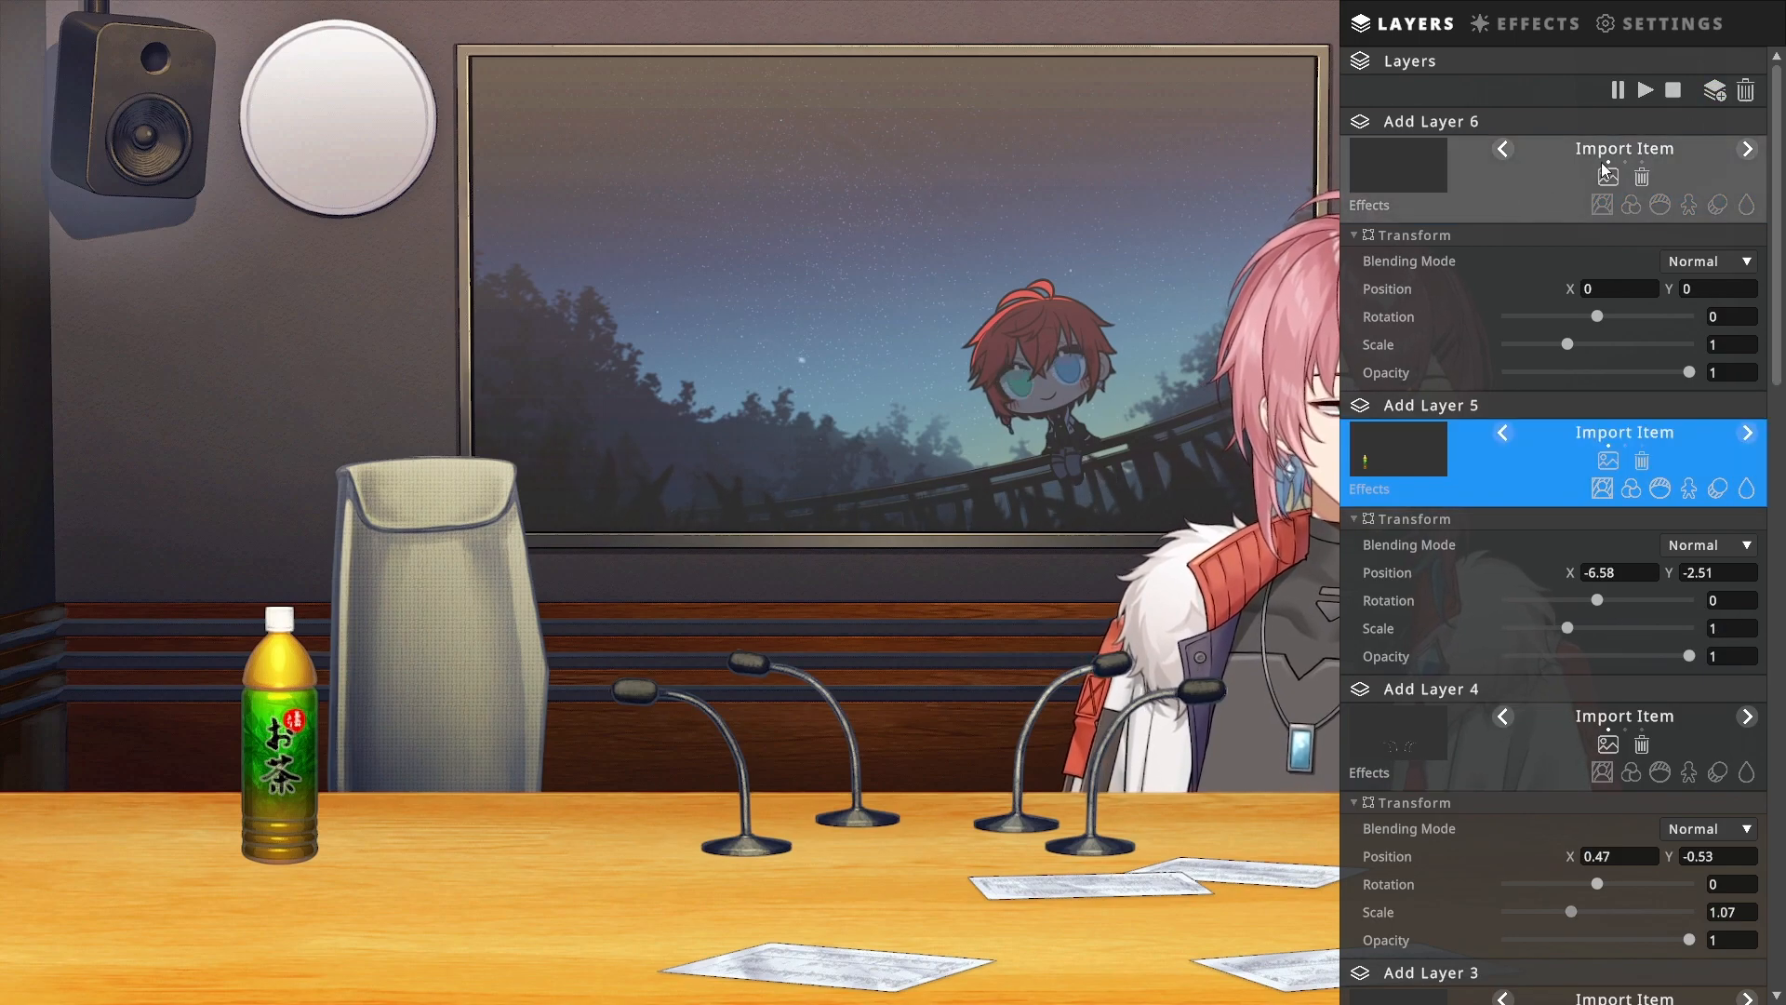
double_click(590, 315)
left_click(1606, 464)
double_click(661, 305)
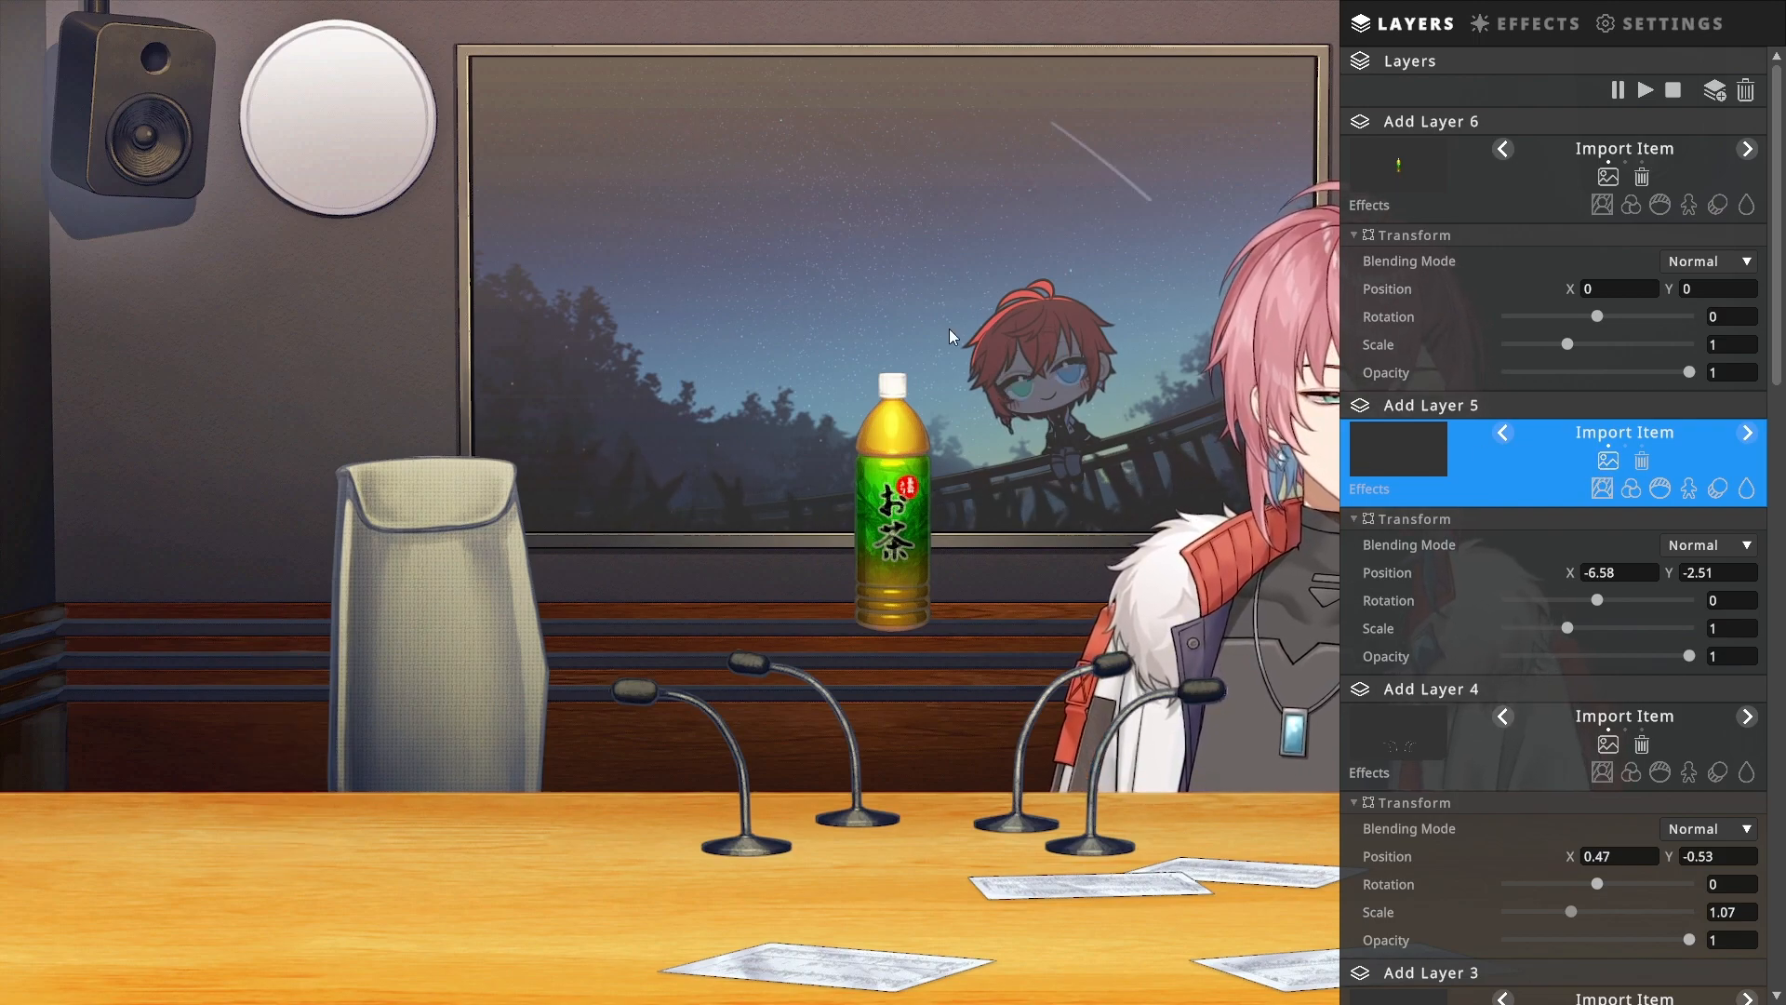
left_click(1524, 198)
left_click_drag(874, 466, 1520, 708)
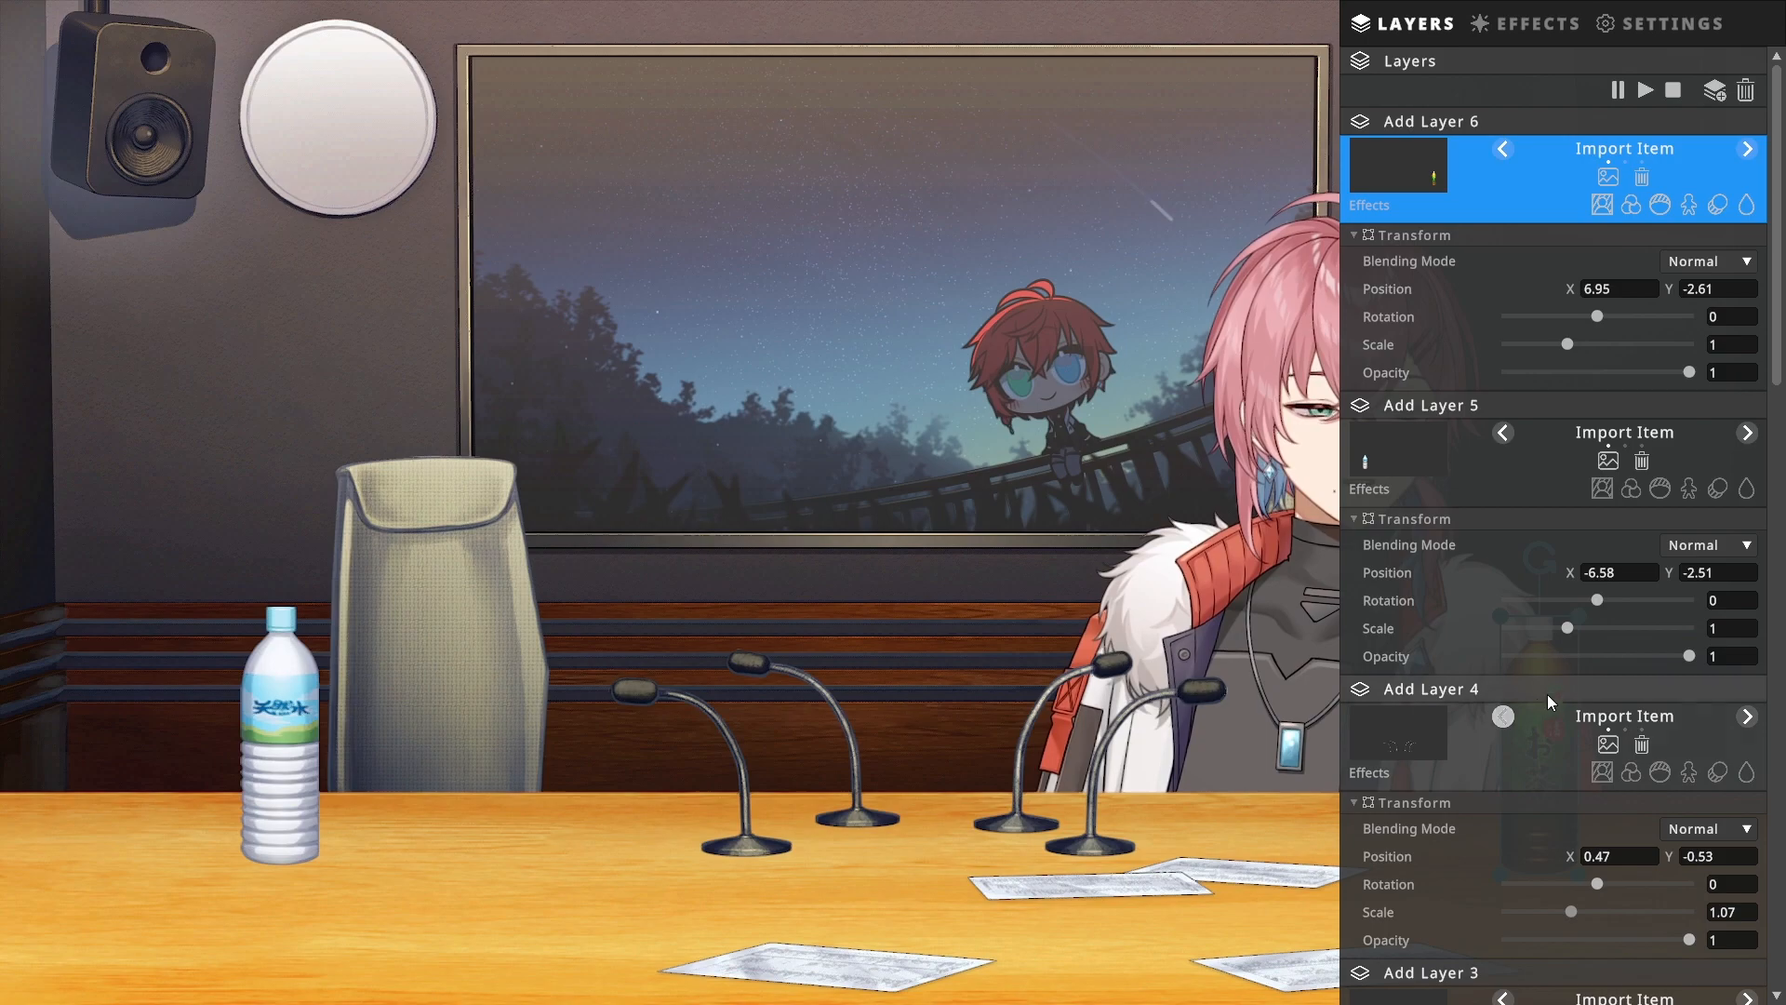
Step: Add a layer with the white light overlay image, scale it to 3 and position it at X 0.07, Y 0.78
left_click(1723, 95)
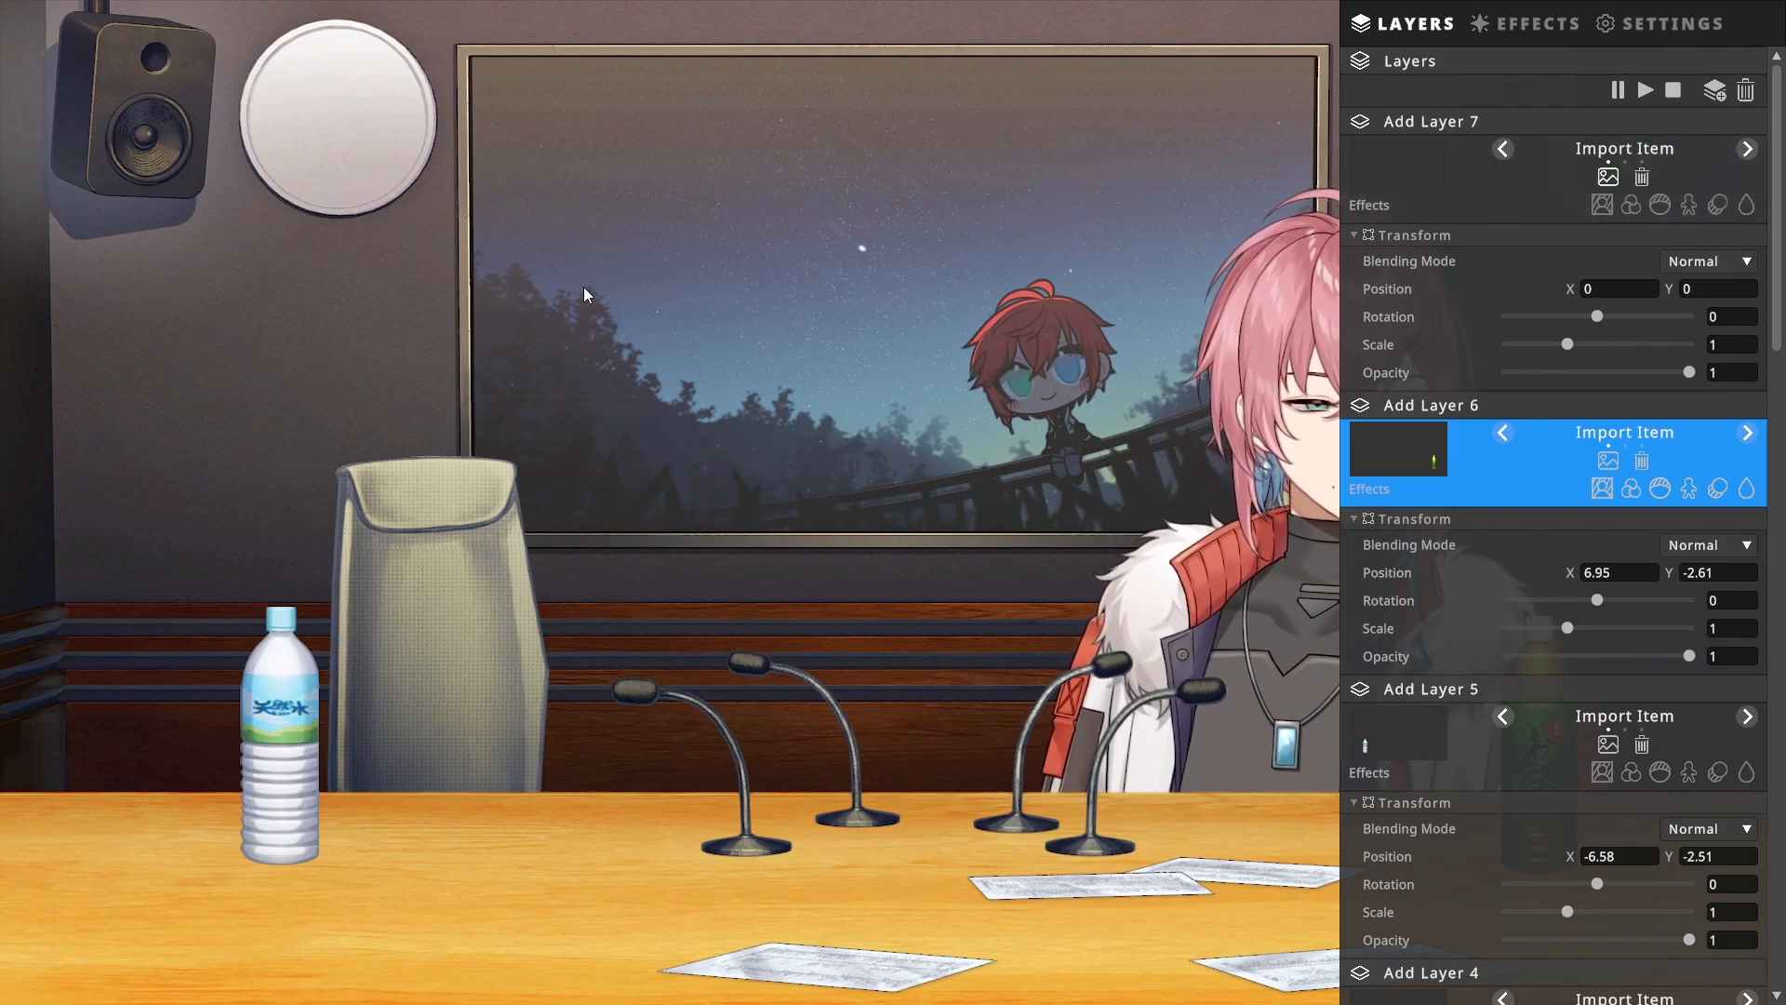
double_click(924, 516)
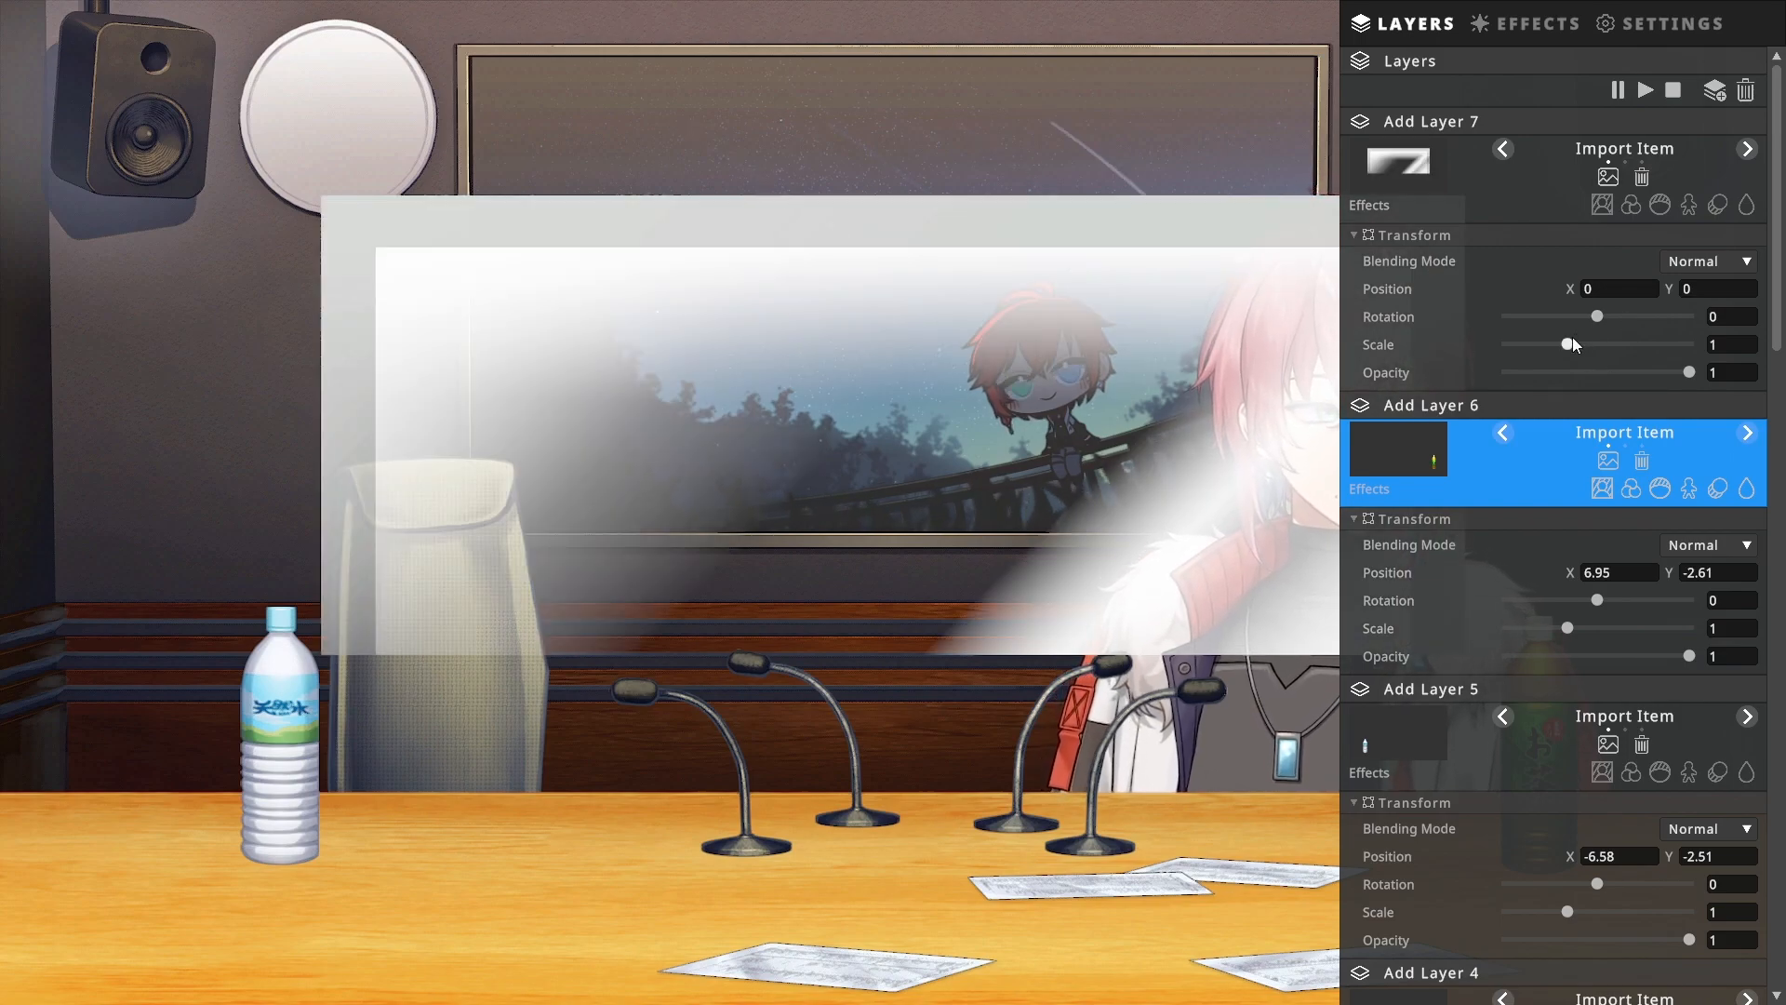
left_click_drag(1568, 344, 1689, 344)
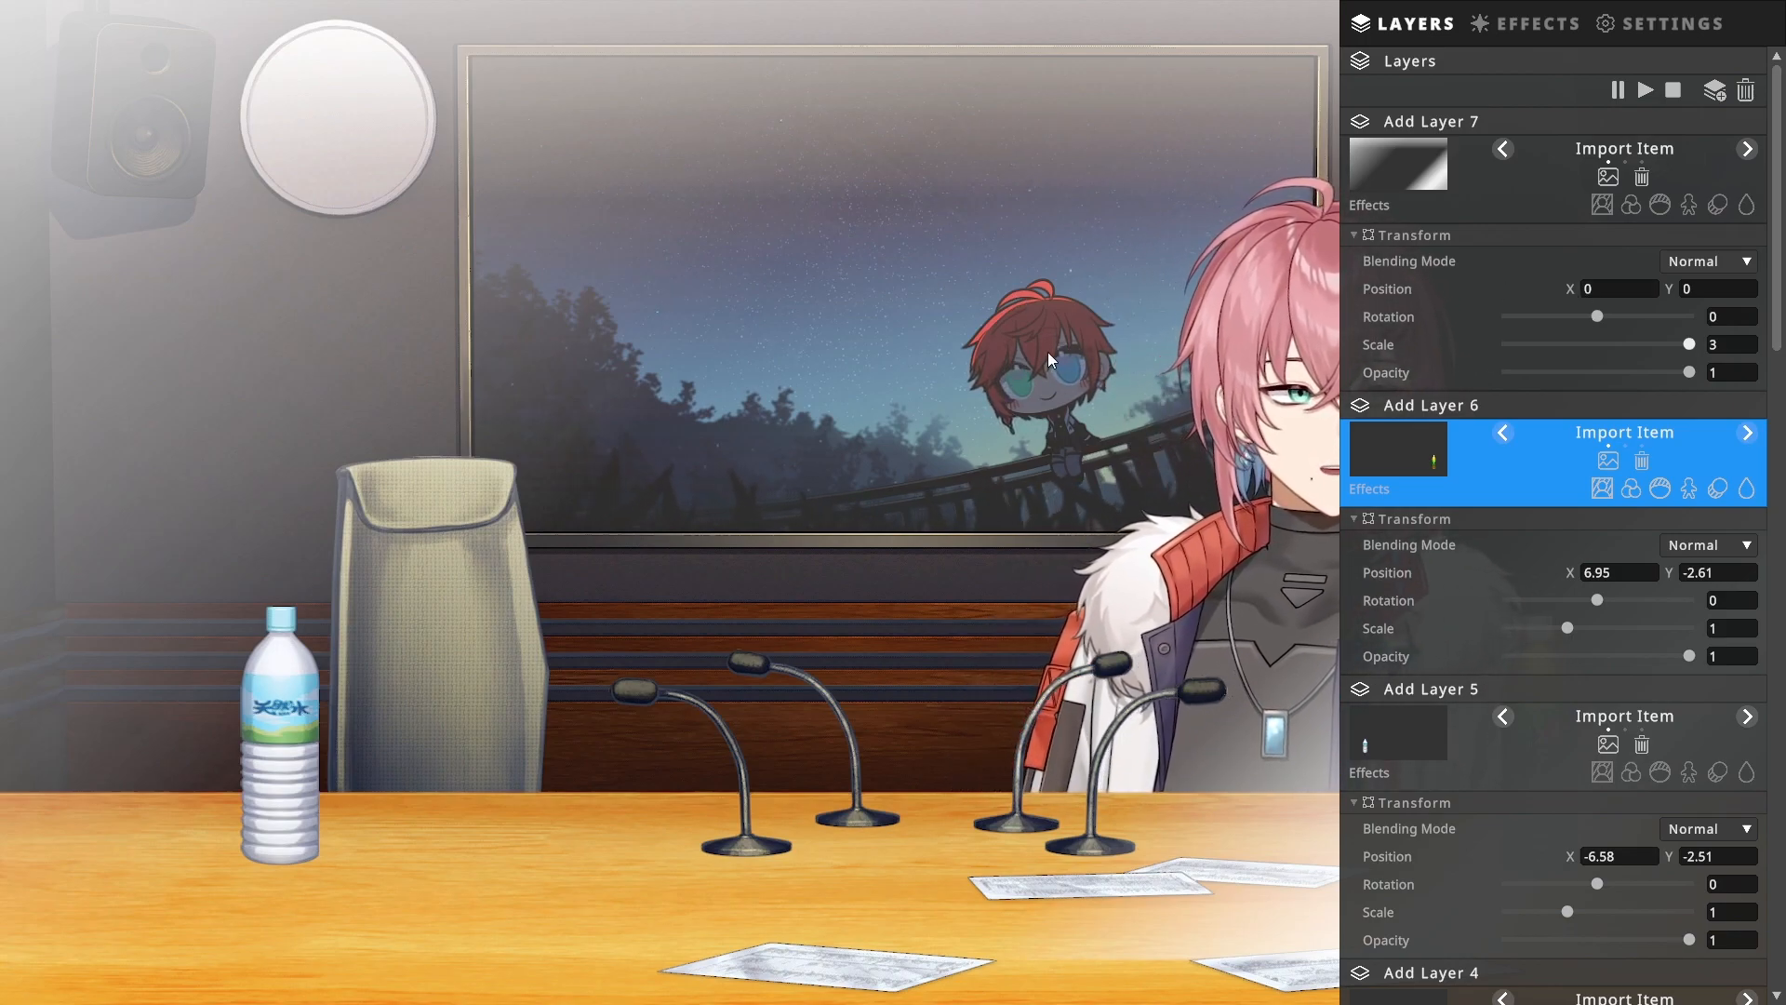
left_click(1563, 202)
left_click_drag(985, 339, 991, 266)
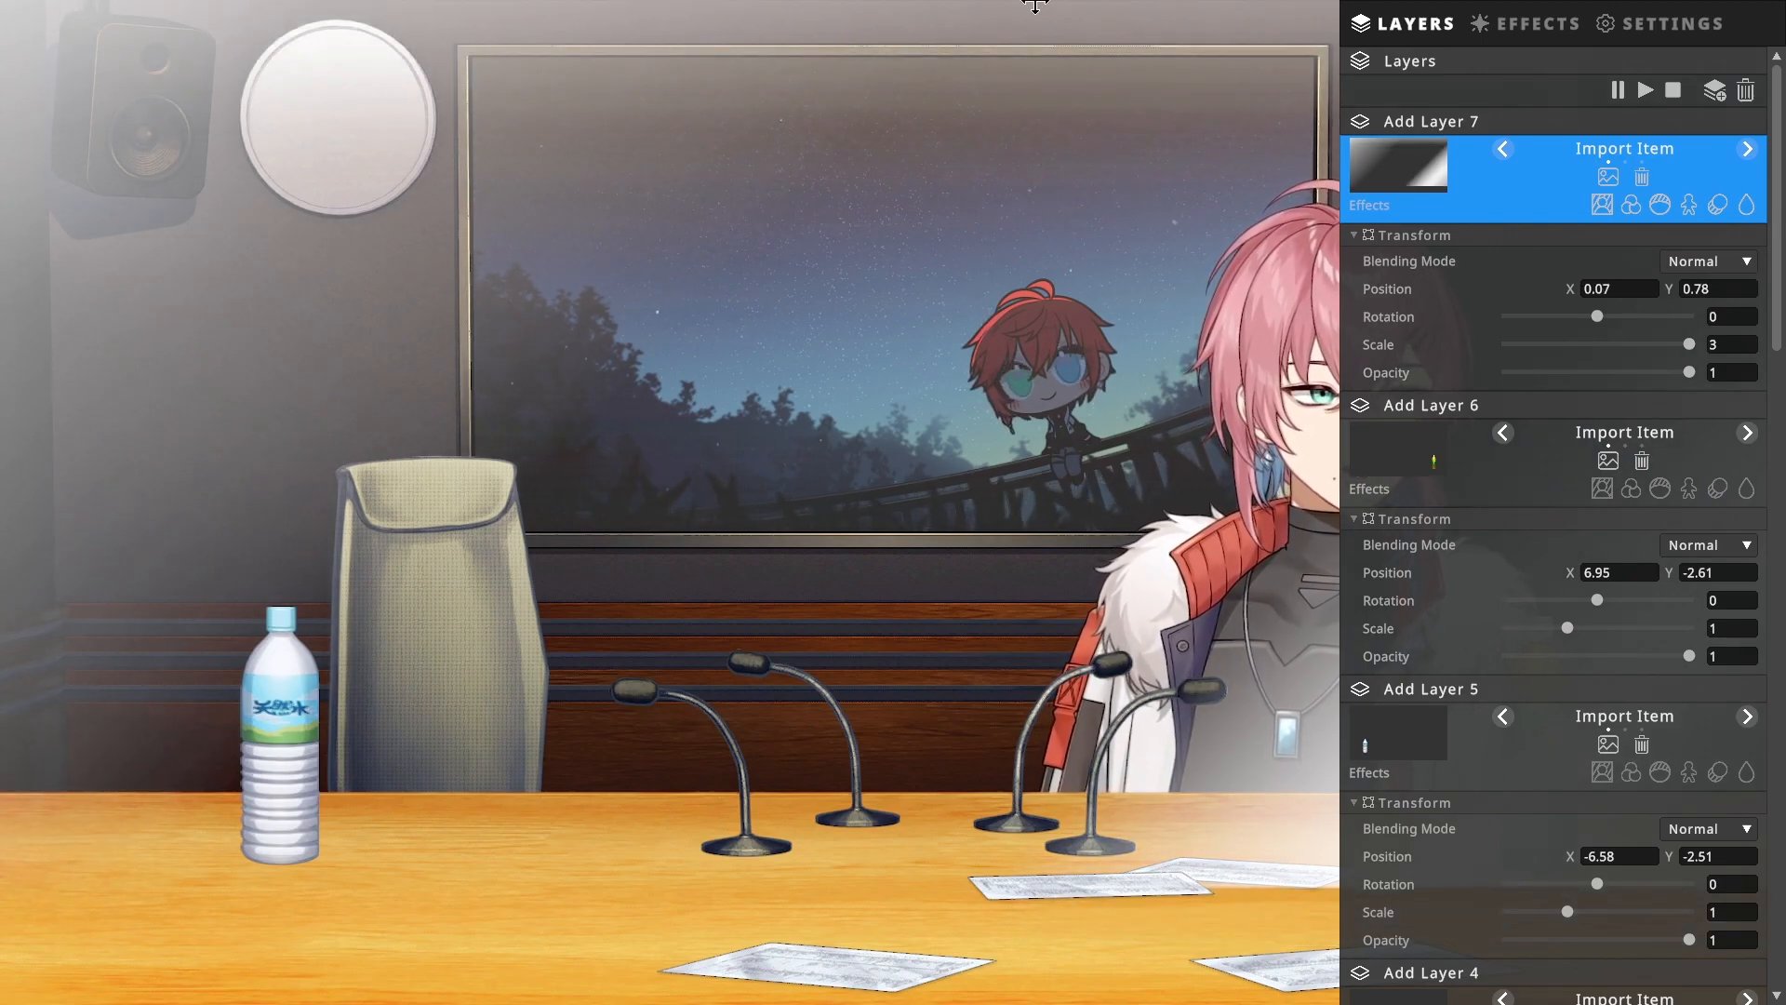
Step: Add a layer with the studio control room image, scale it to 2.37 and position it at X 4.44, Y -0.29
left_click(1718, 89)
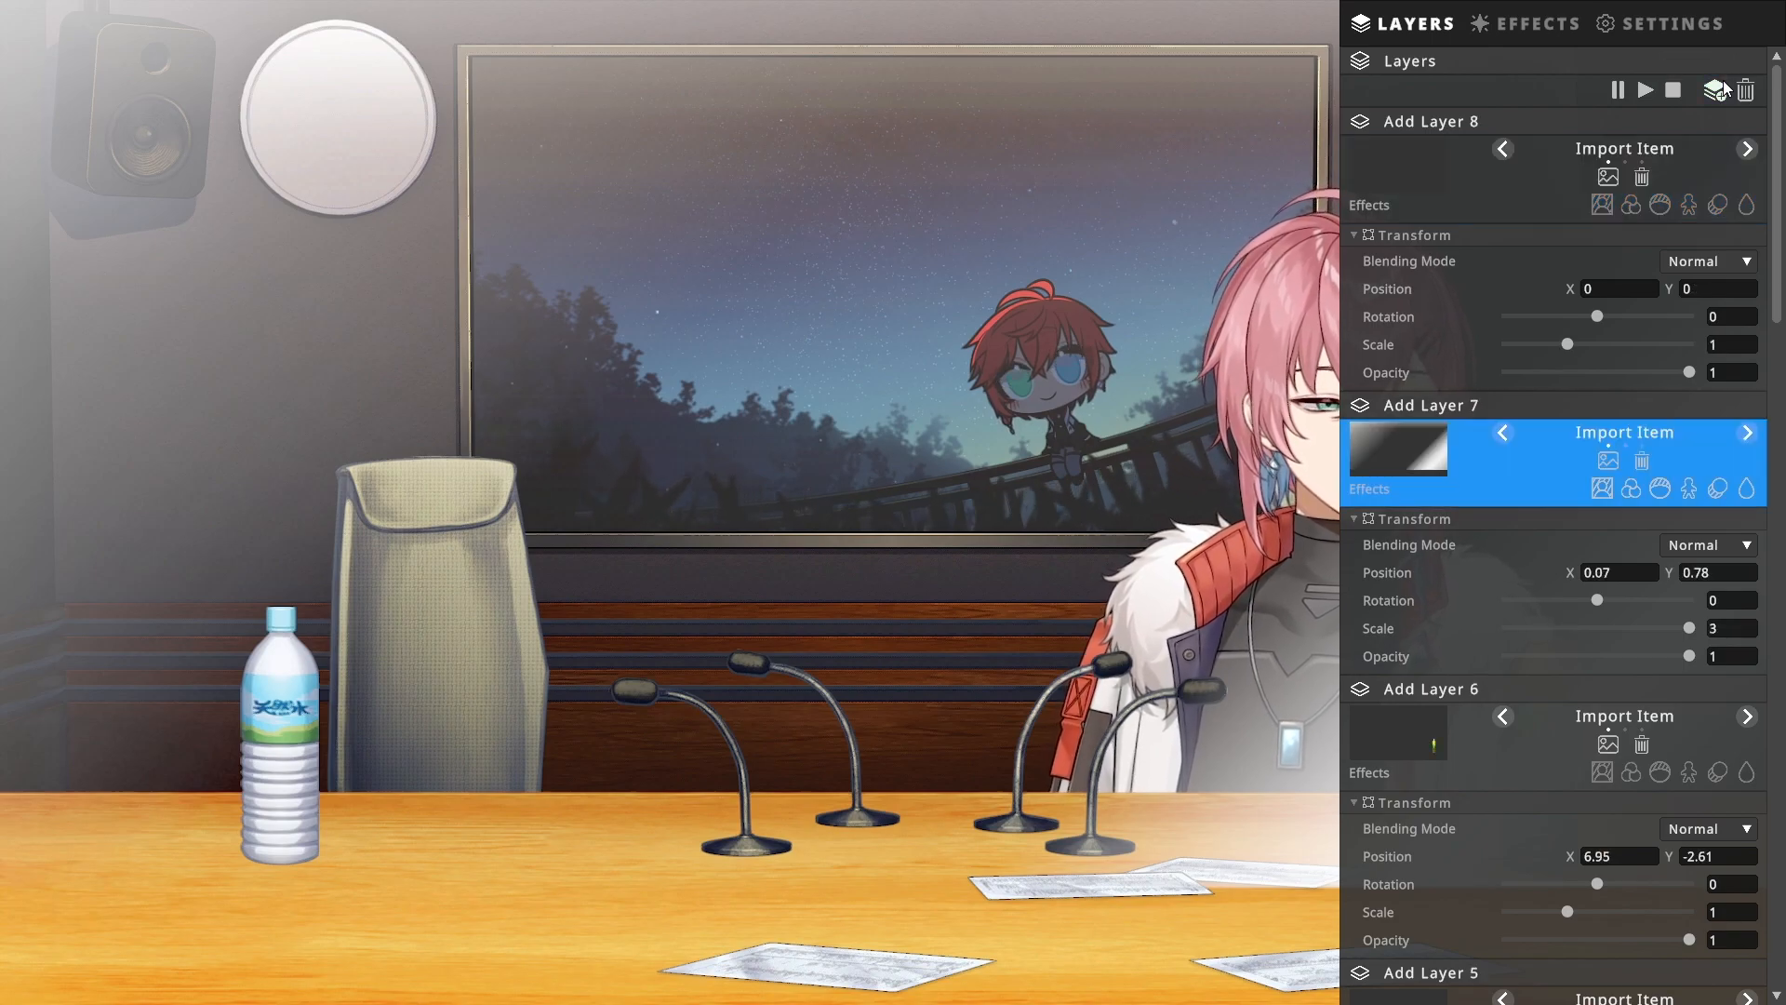
left_click(1621, 188)
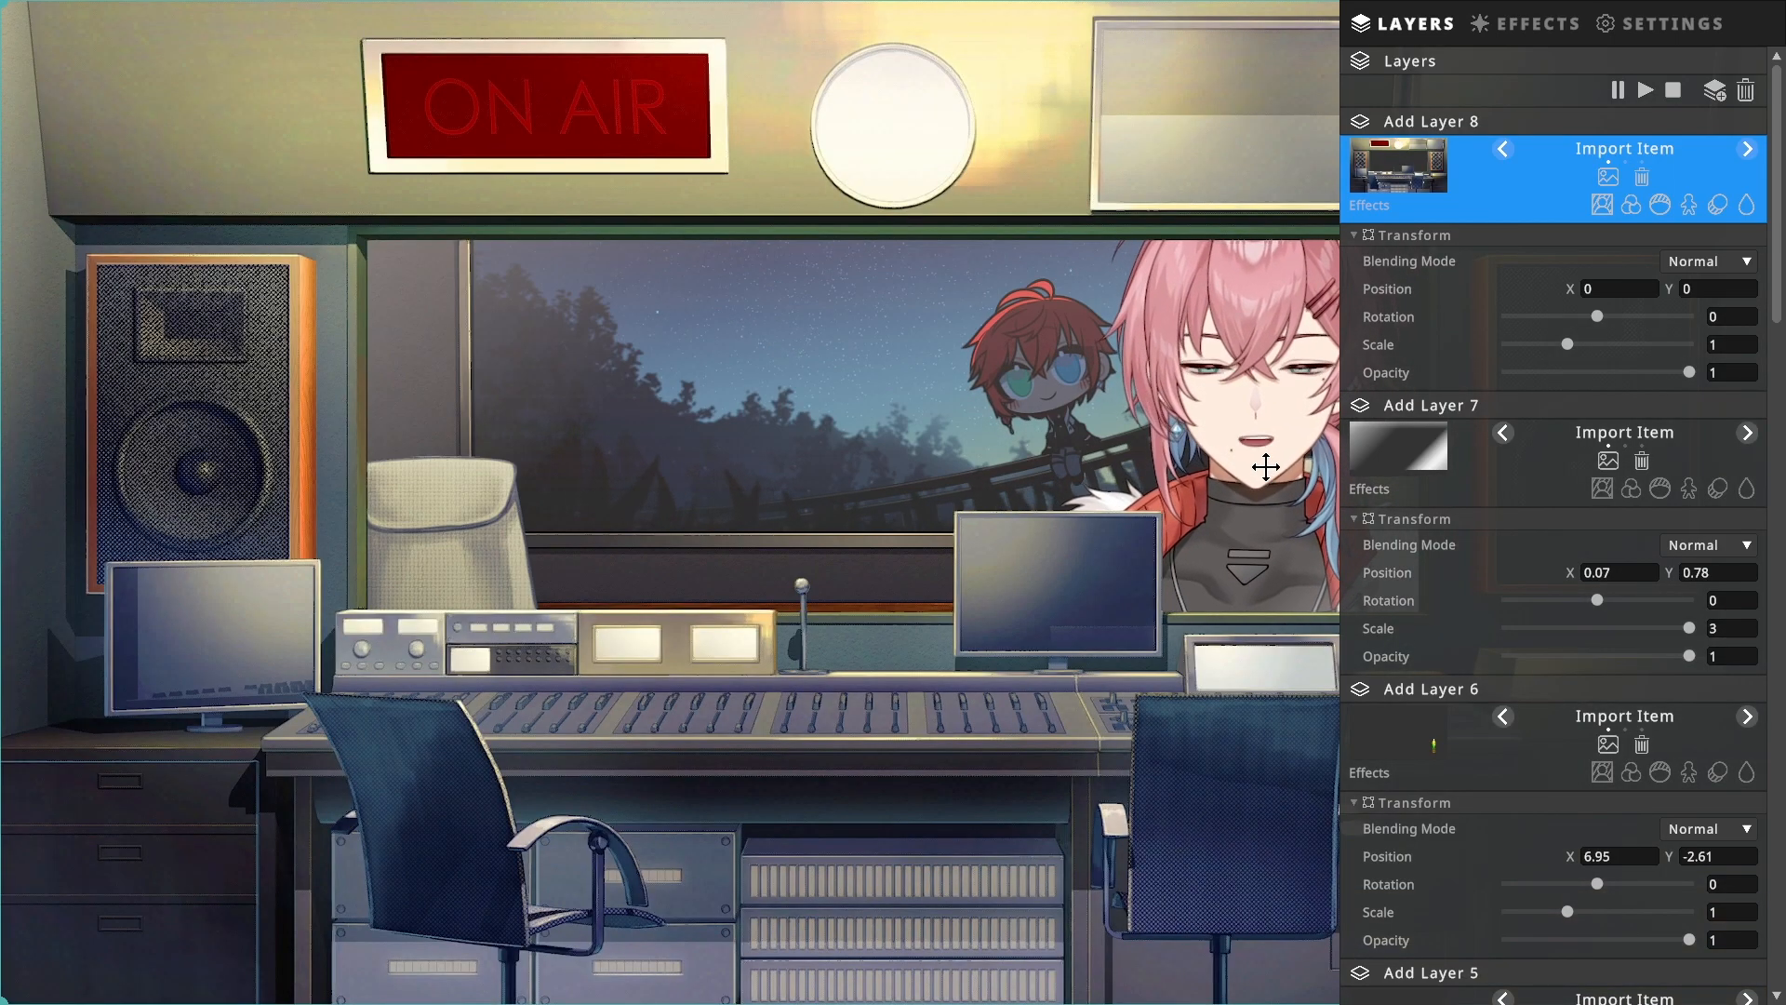
left_click_drag(1571, 344, 1655, 353)
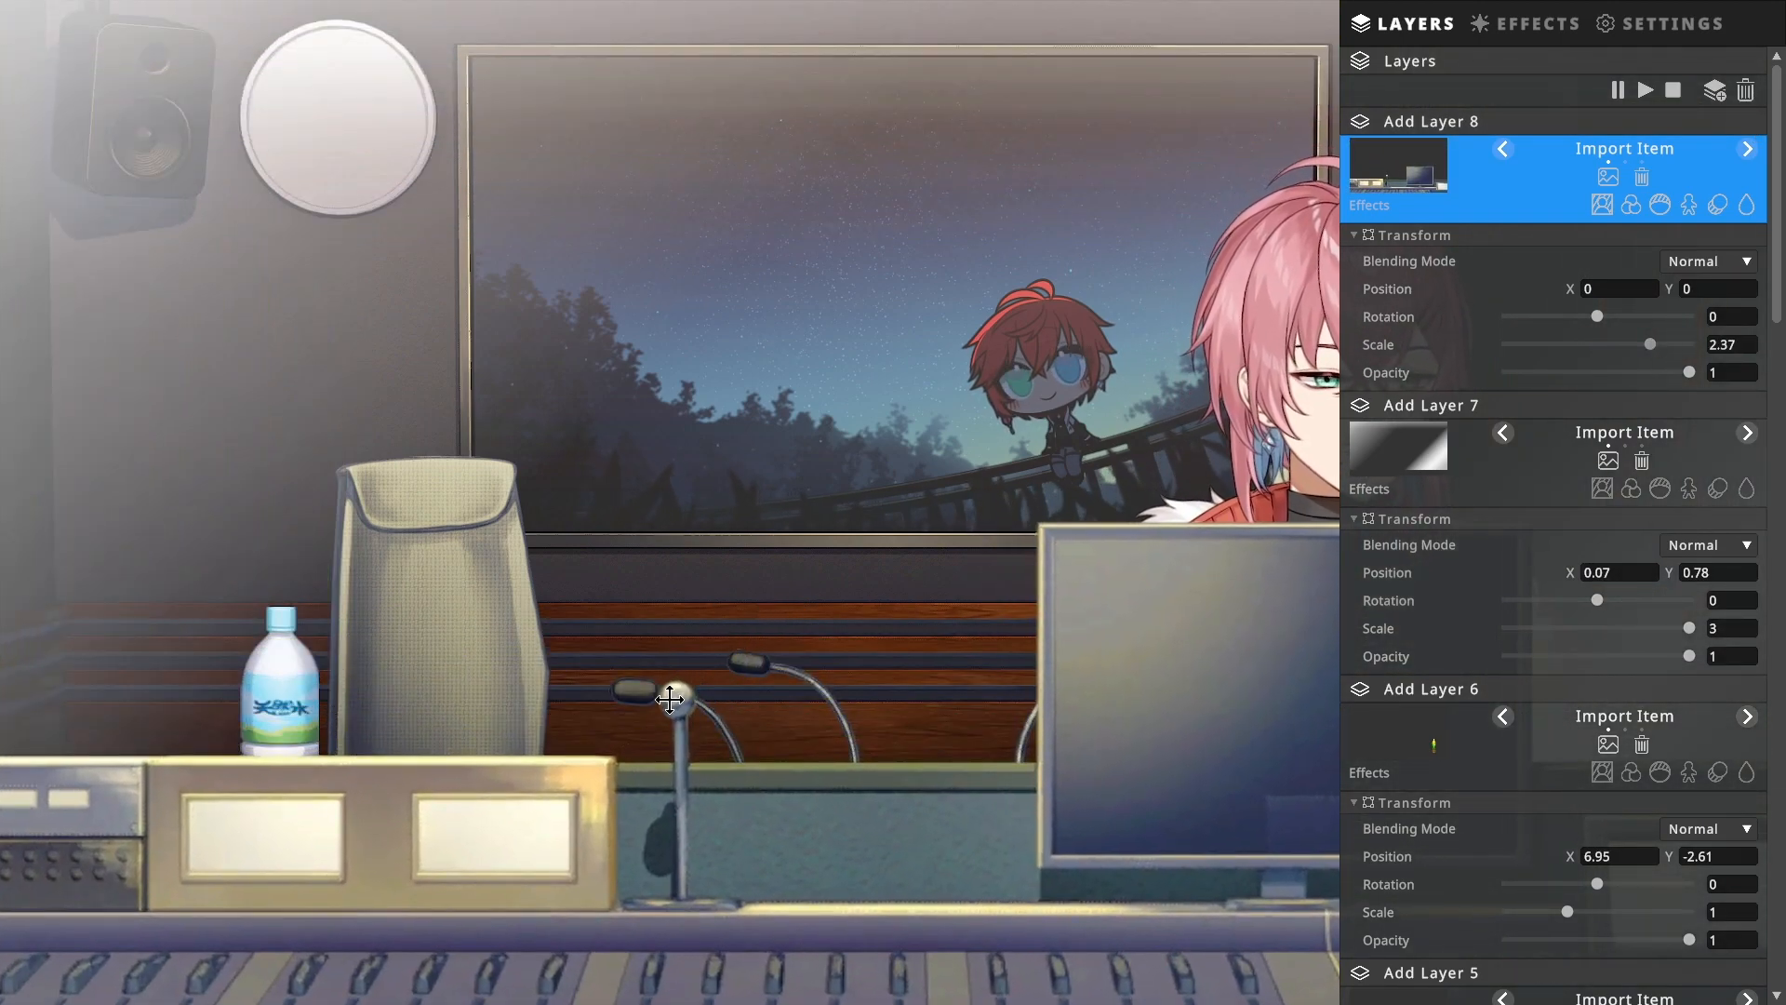
left_click_drag(667, 730, 1020, 732)
left_click_drag(638, 763, 699, 788)
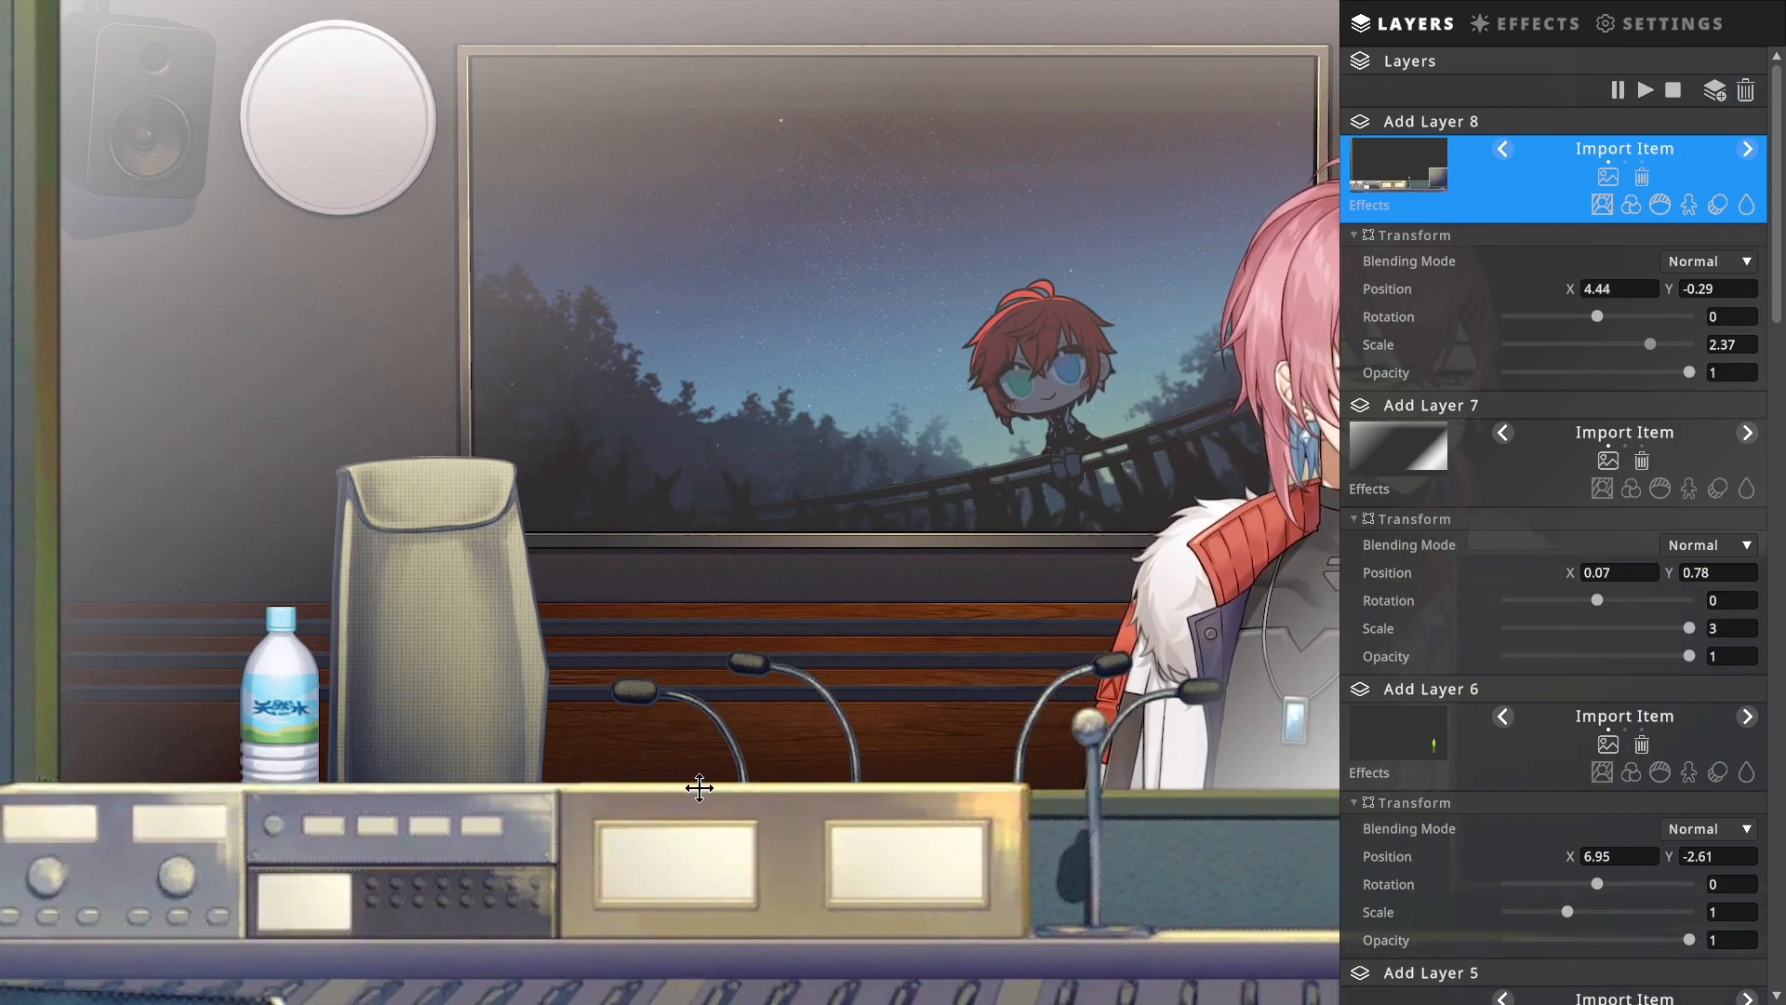
Step: Move Layer 3's chairs to X -0.06, Y 0.18 and raise the wooden desk to X 0.05, Y 2.34
scroll(1511, 510, "down", 1)
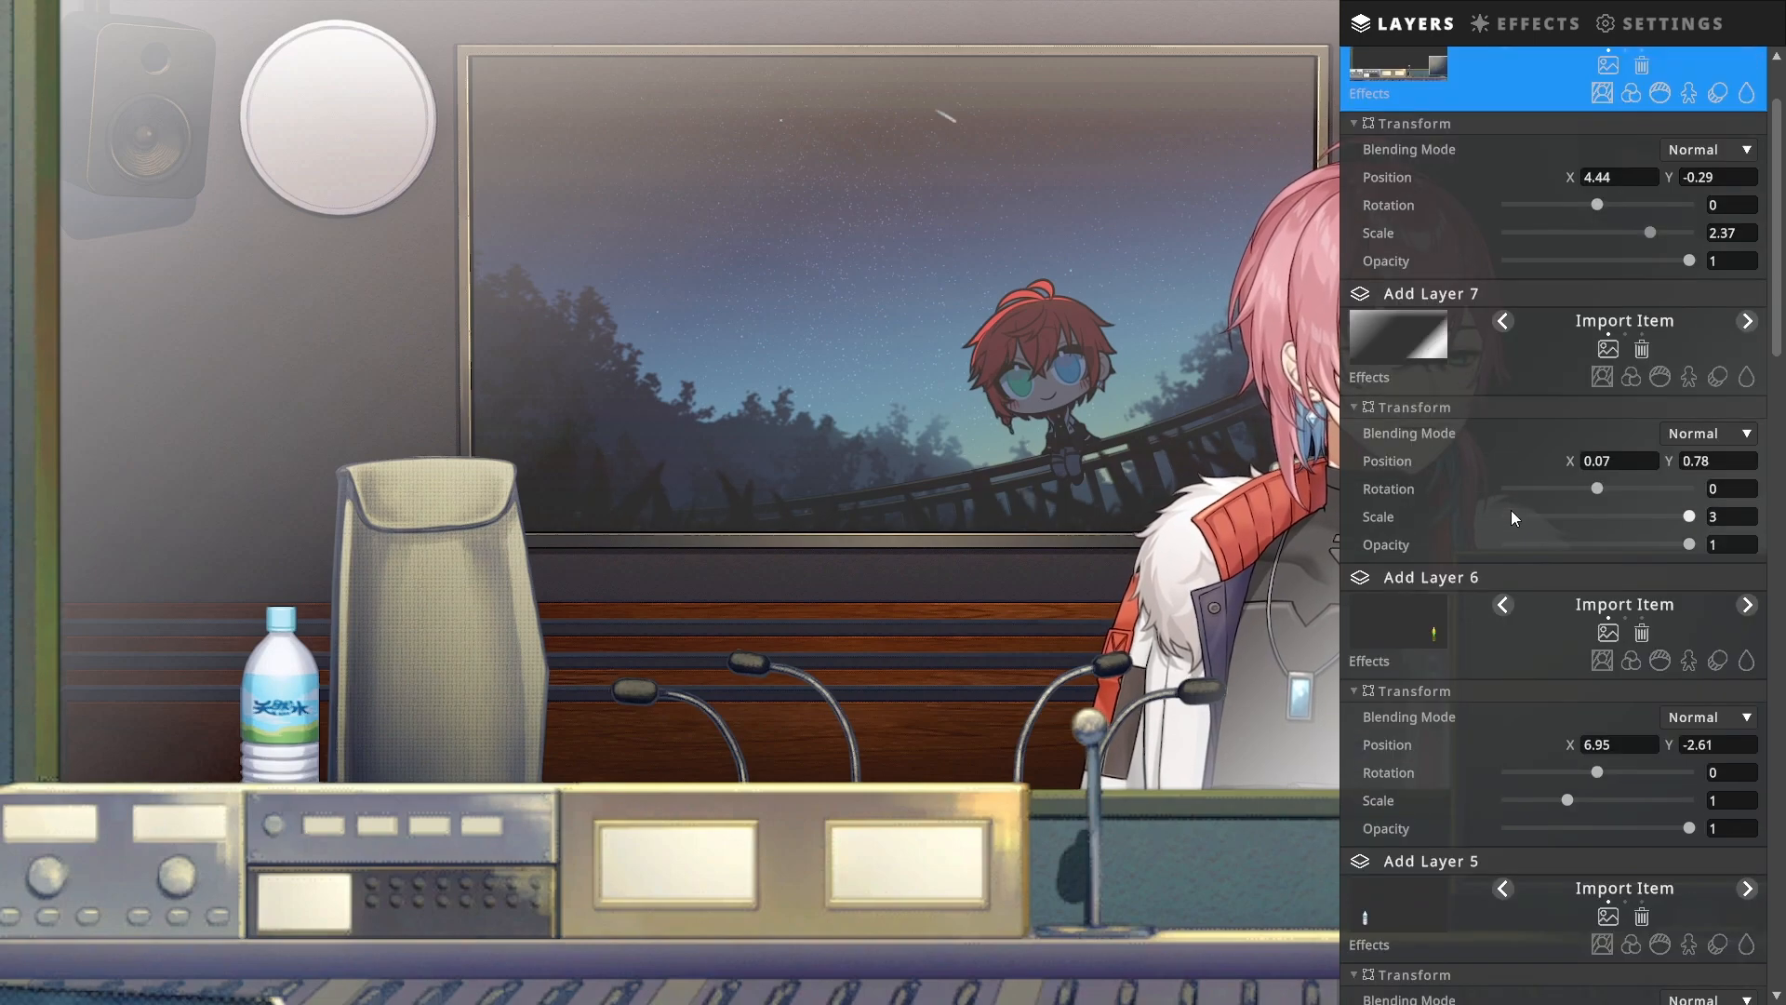
left_click_drag(1779, 284, 1710, 946)
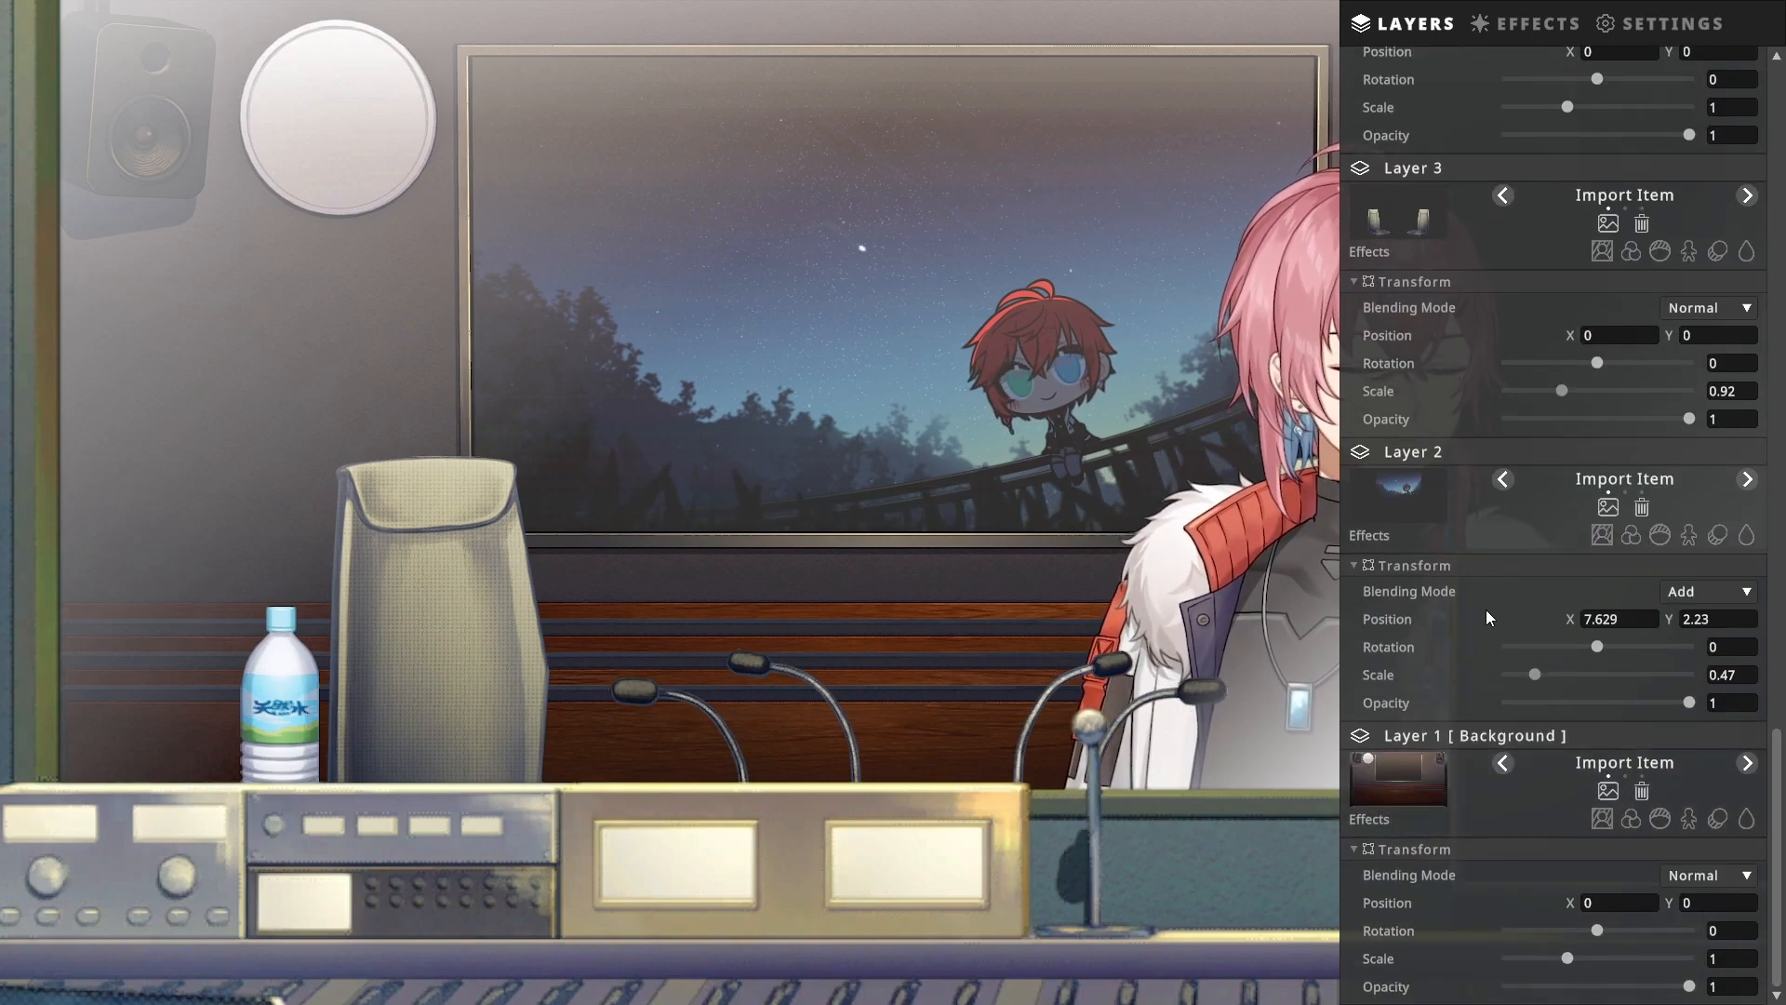
left_click(1518, 249)
mouse_move(518, 658)
left_mouse_down()
mouse_move(517, 594)
mouse_move(512, 645)
left_mouse_up()
scroll(1403, 254, "up", 4)
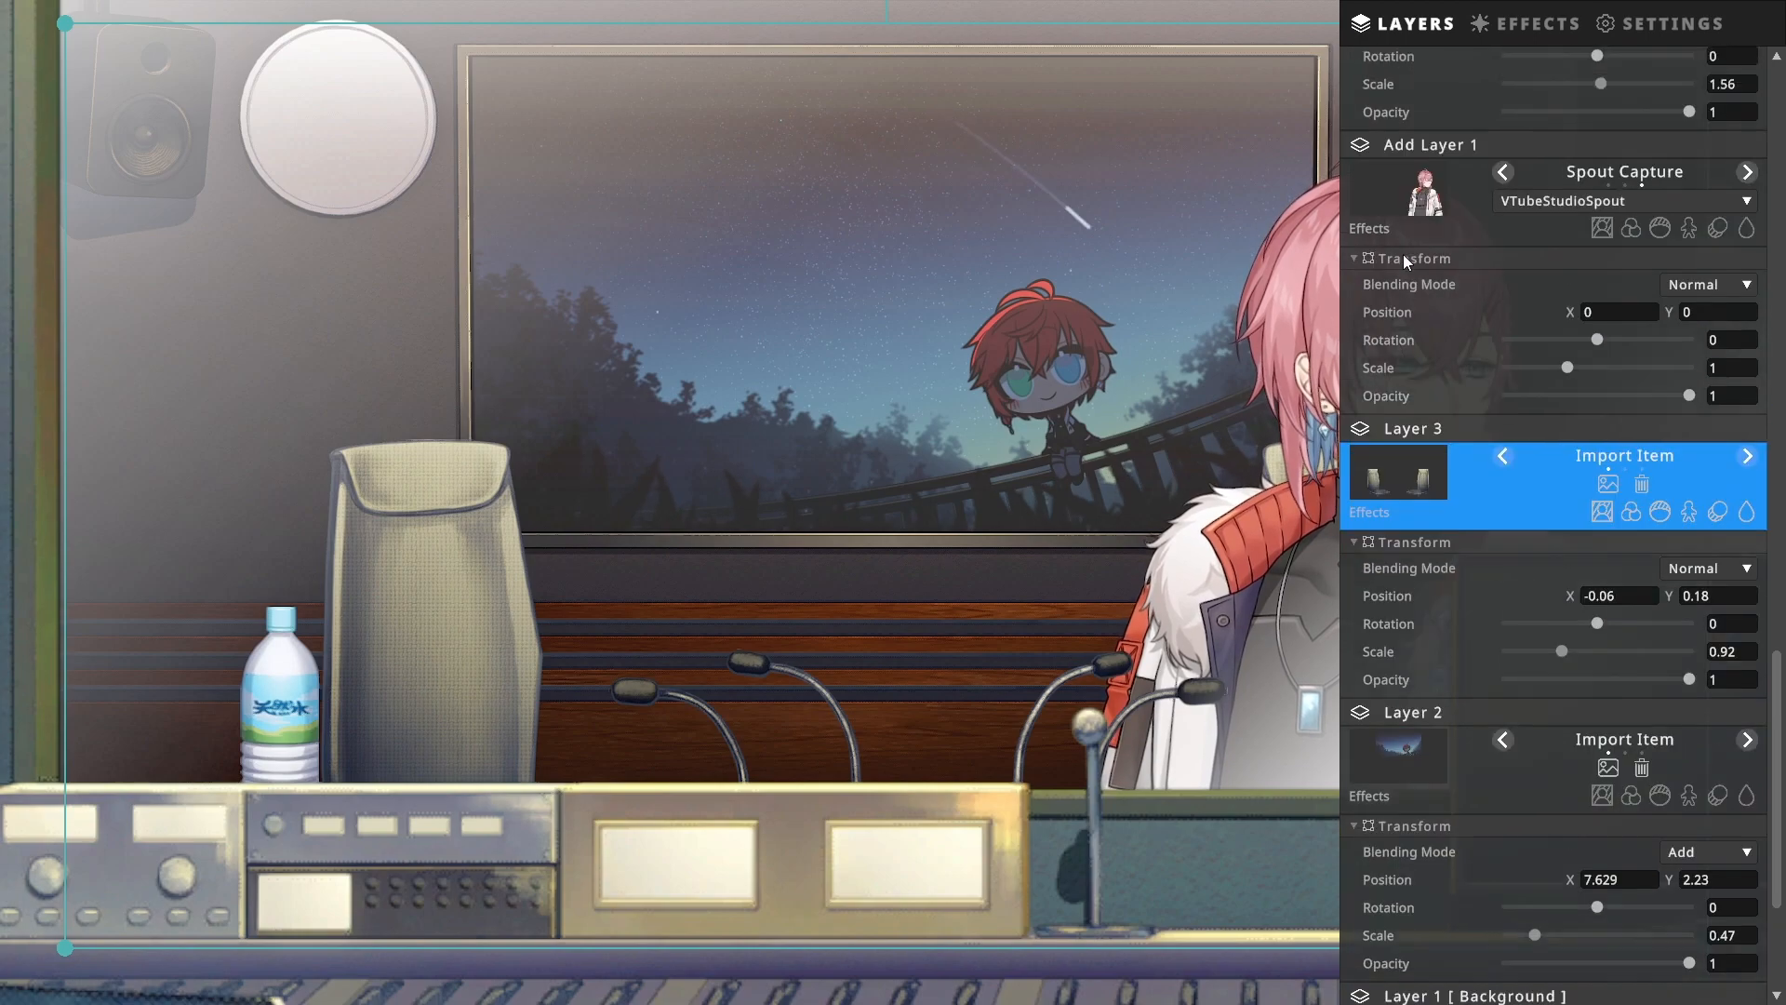
scroll(1488, 165, "up", 2)
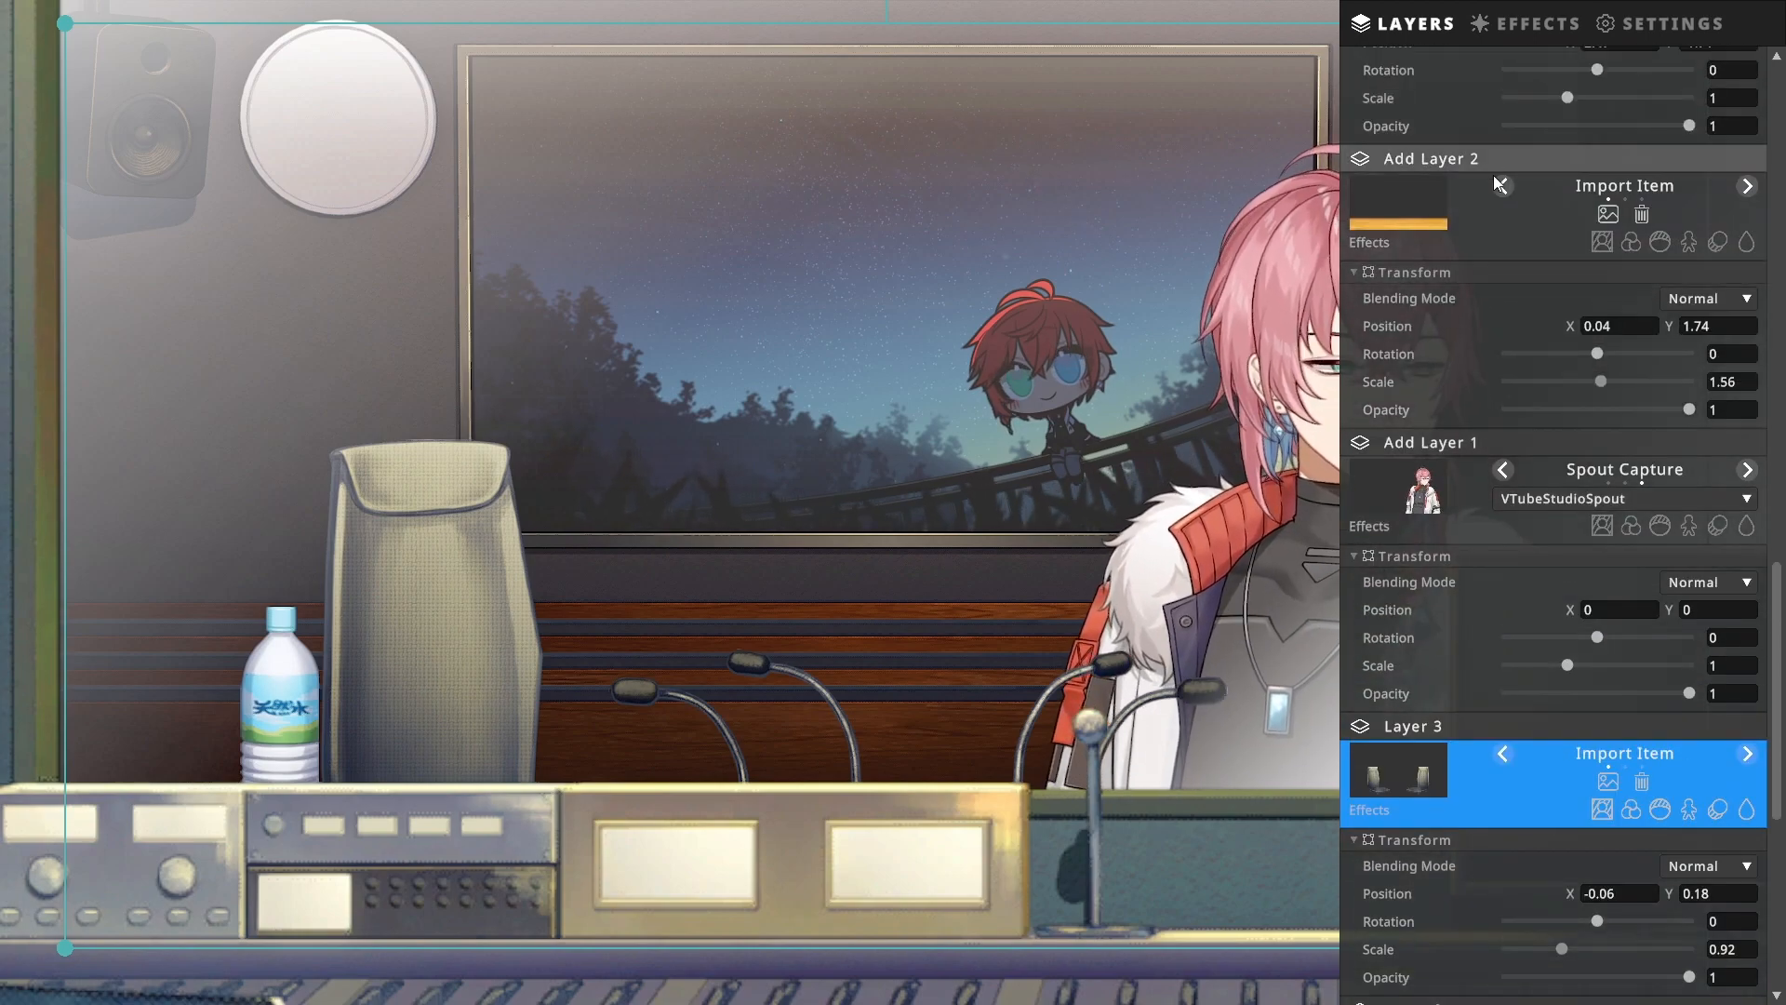
left_click(1492, 202)
left_click_drag(871, 762, 872, 706)
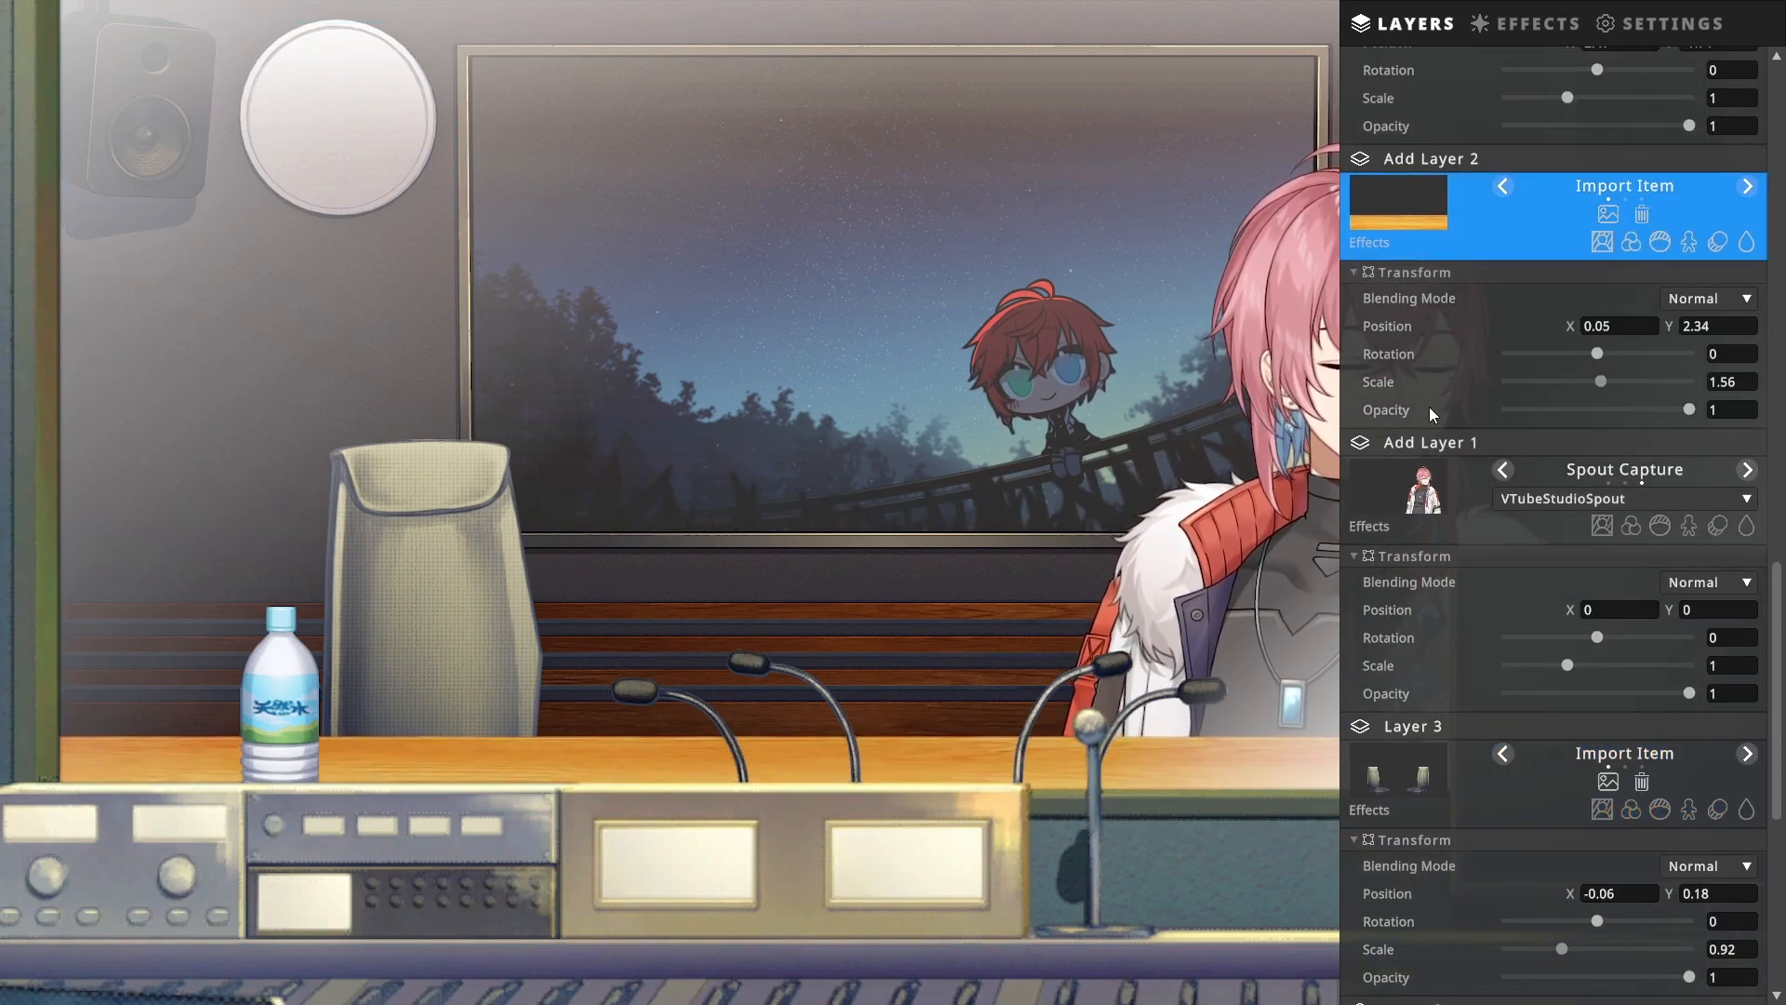
Step: Move the scattered papers to X 1.69, Y -0.48, and raise the desk microphones slightly with X at 0.41
scroll(1423, 391, "up", 3)
left_click(1466, 232)
left_click_drag(991, 857, 907, 737)
scroll(1491, 190, "up", 2)
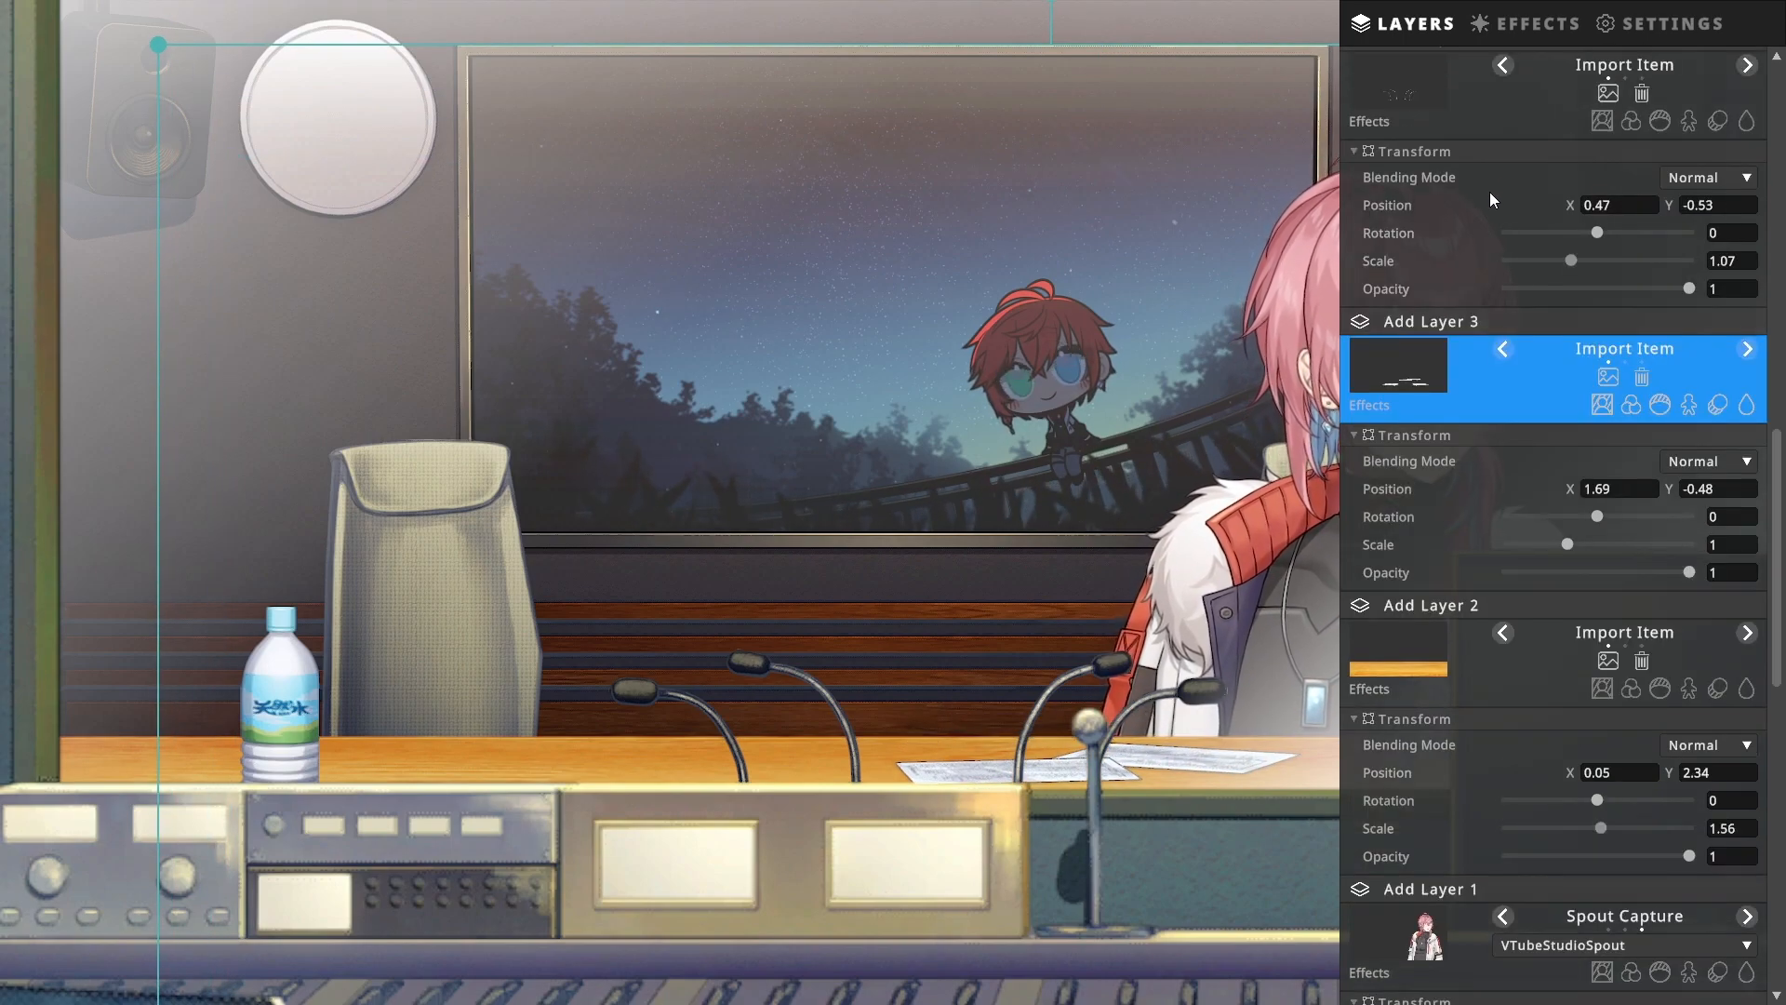
left_click(1488, 205)
left_click_drag(875, 861, 870, 823)
Step: Raise the clear water bottle above the mixing console to X -6.67, Y -1.92
scroll(1459, 260, "up", 3)
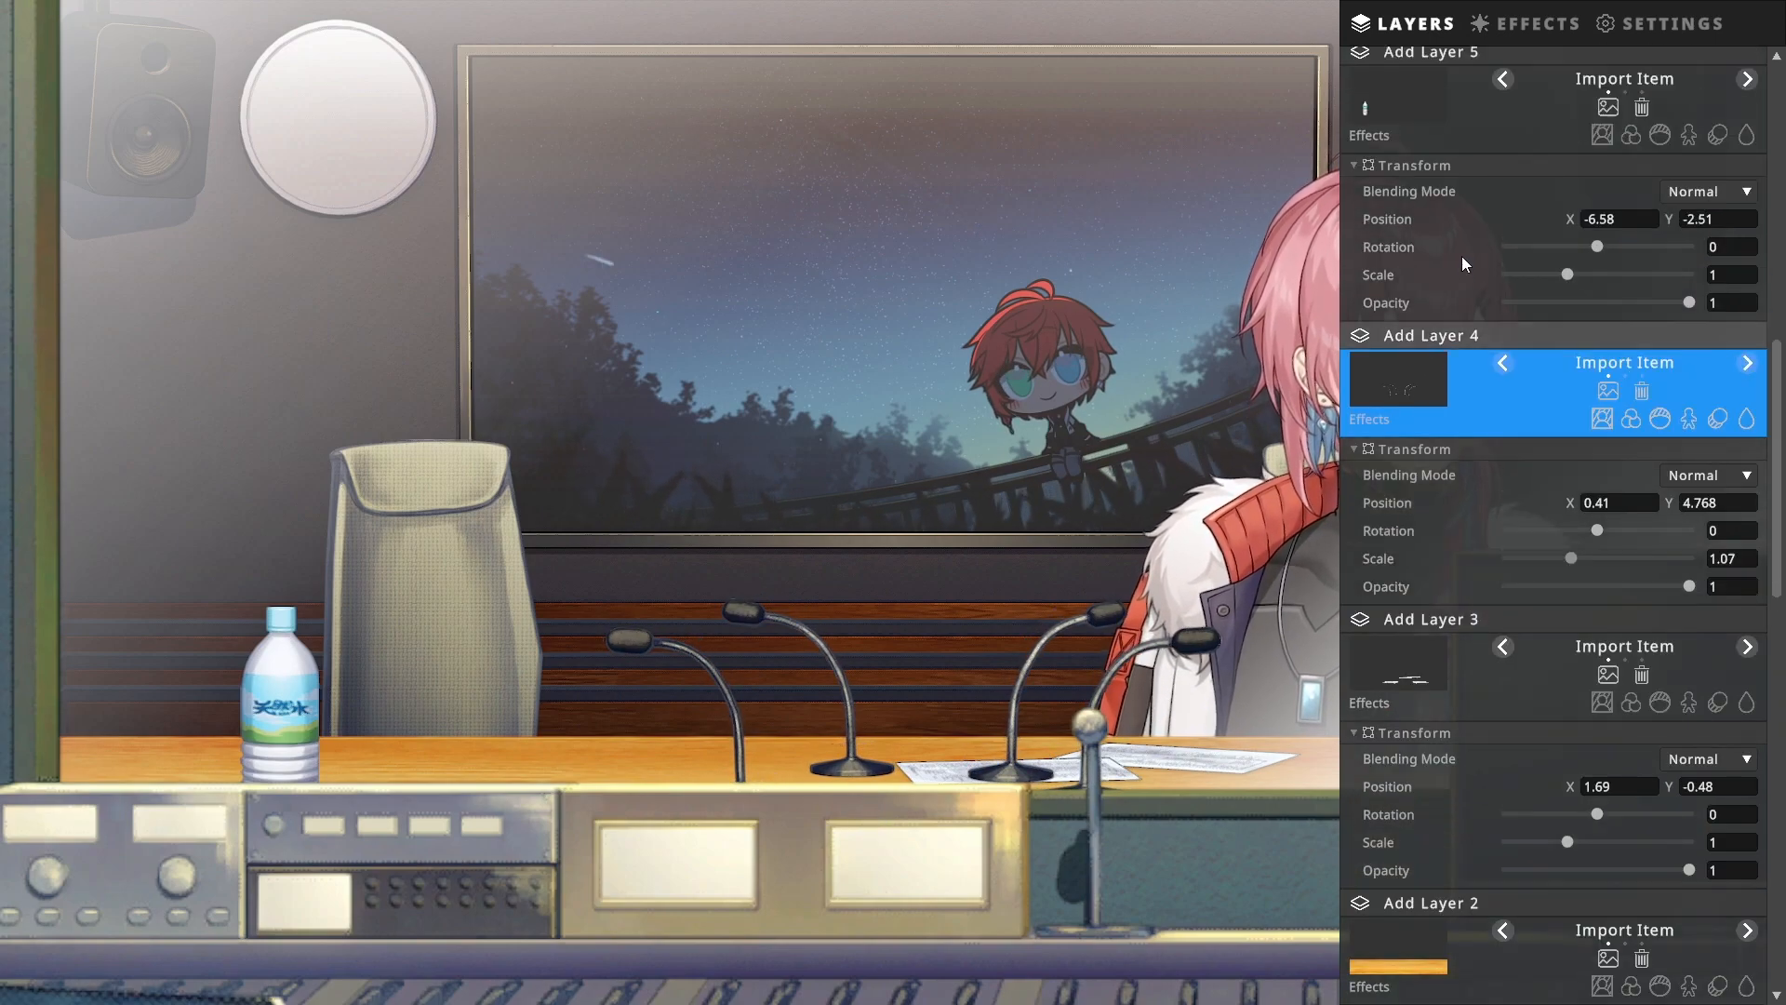
left_click(1492, 191)
left_click_drag(289, 784, 284, 733)
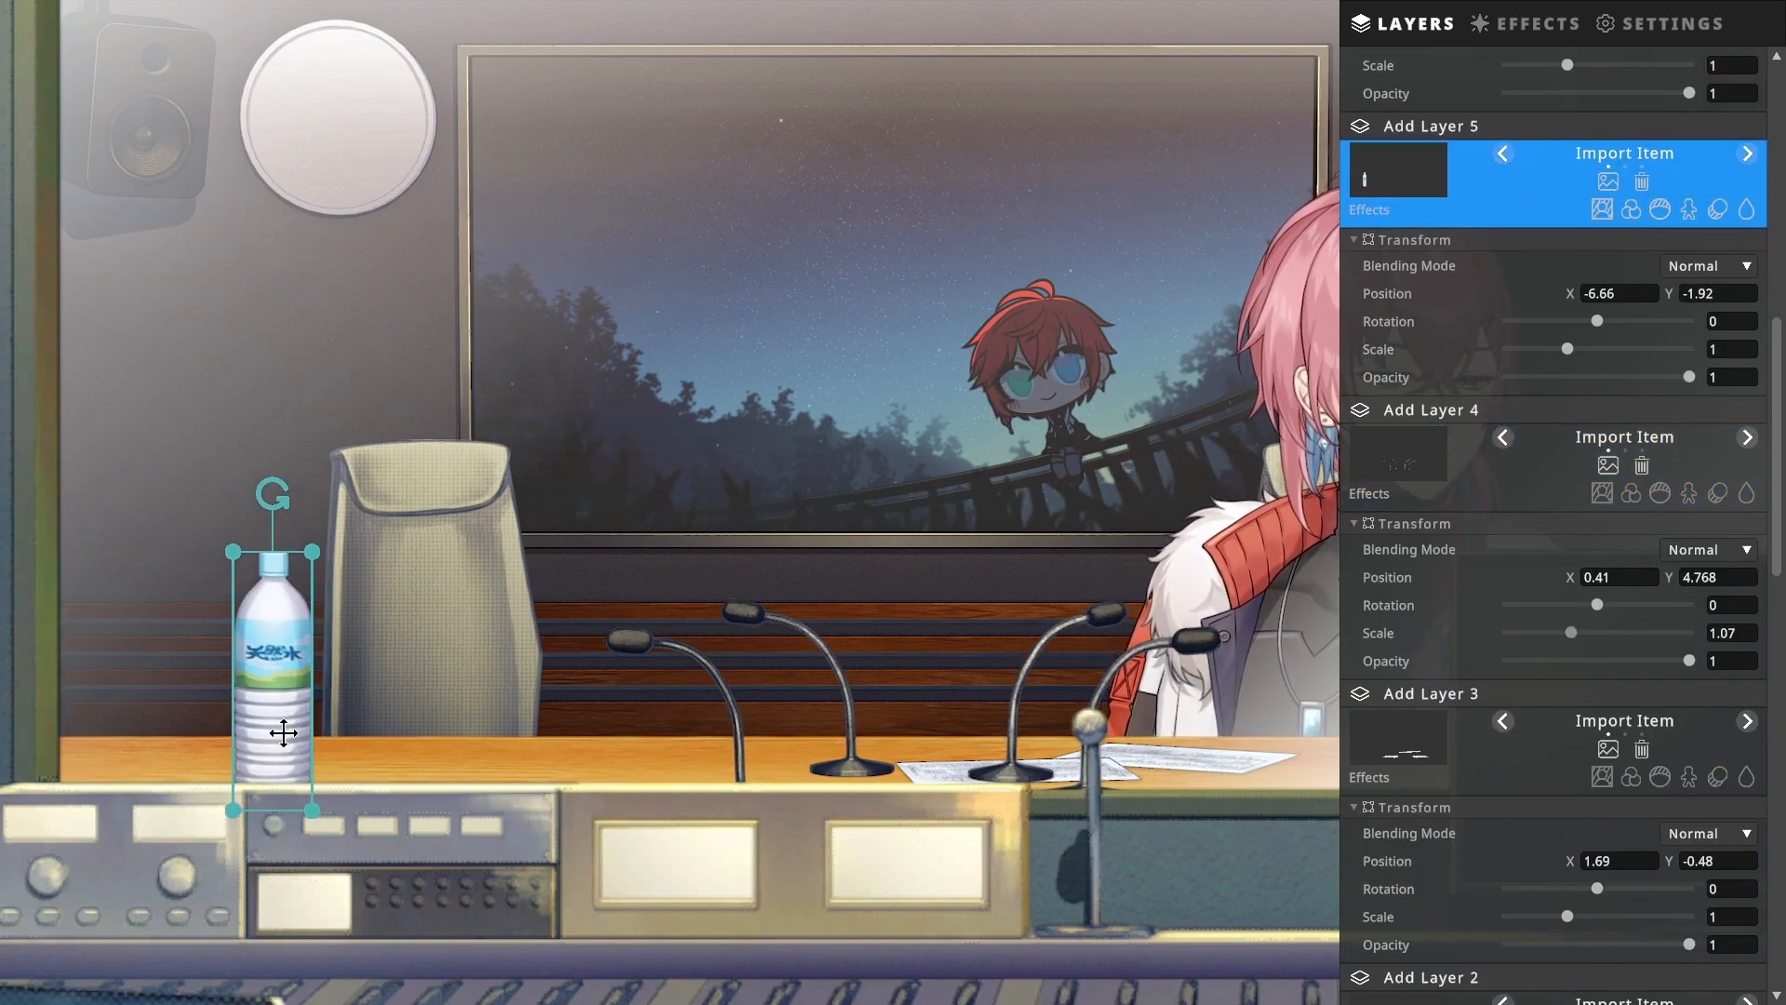
scroll(1563, 500, "up", 2)
scroll(1533, 122, "up", 1)
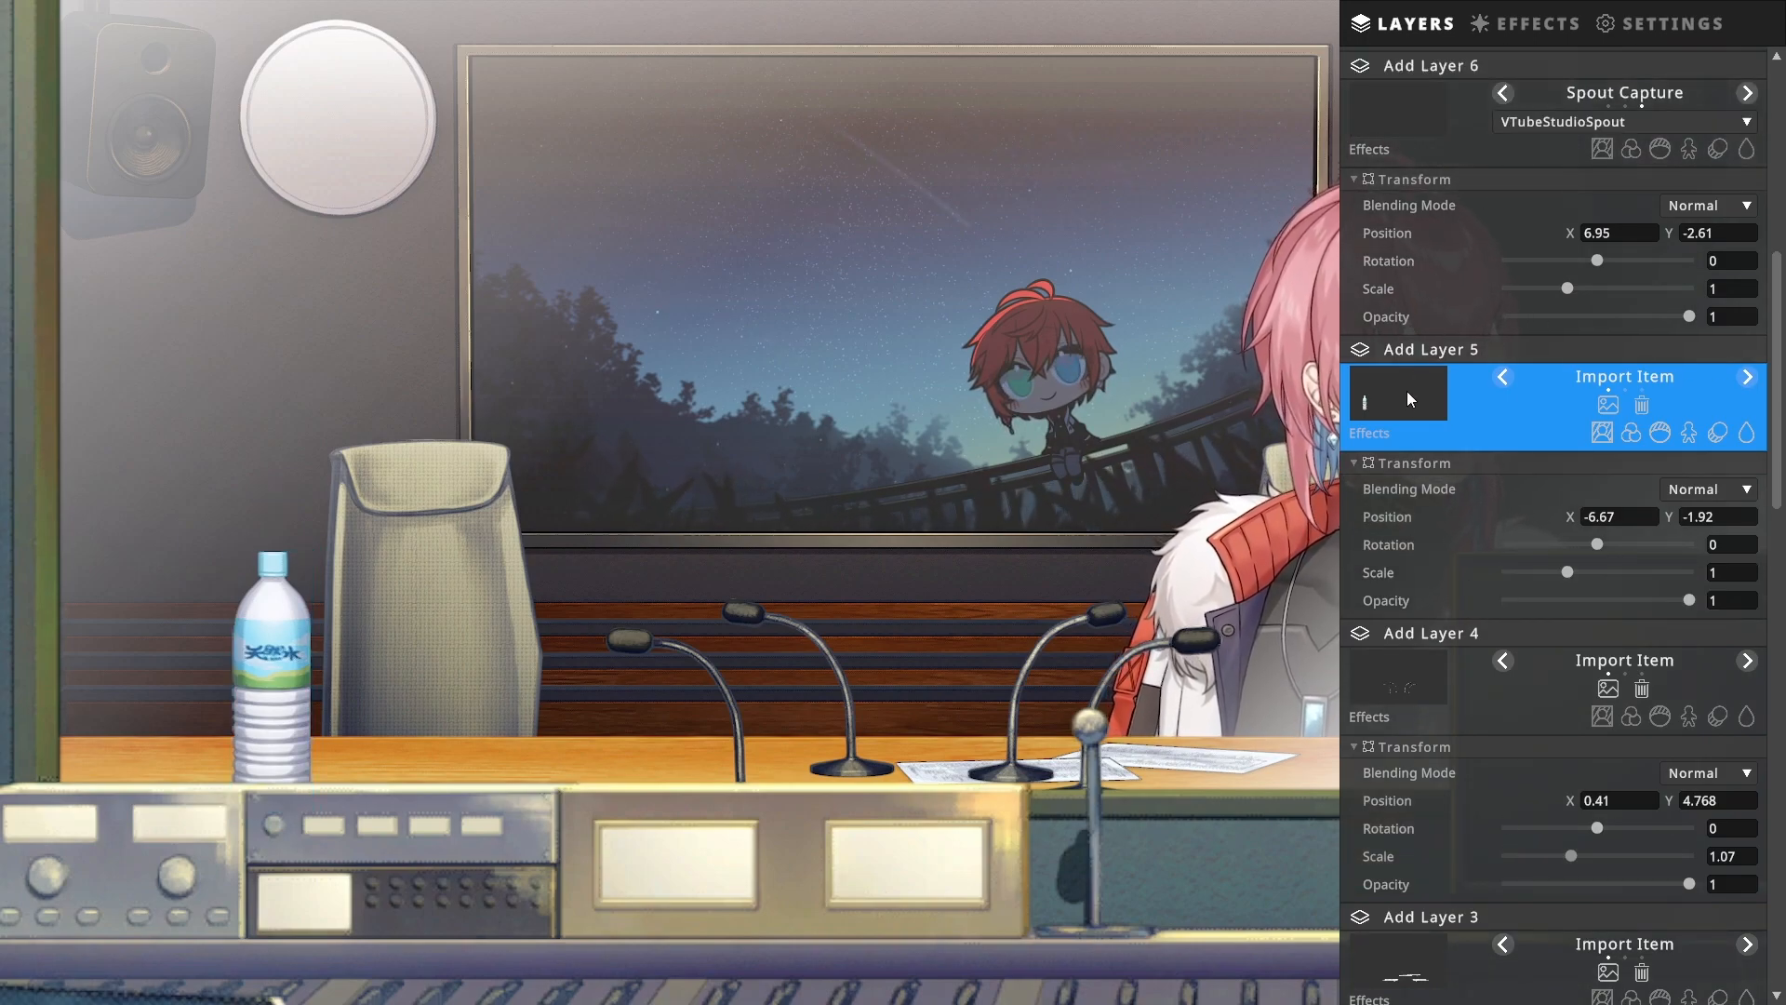
Step: Select the green tea bottle's layer and examine the full composition with the controls hidden
left_click(1515, 82)
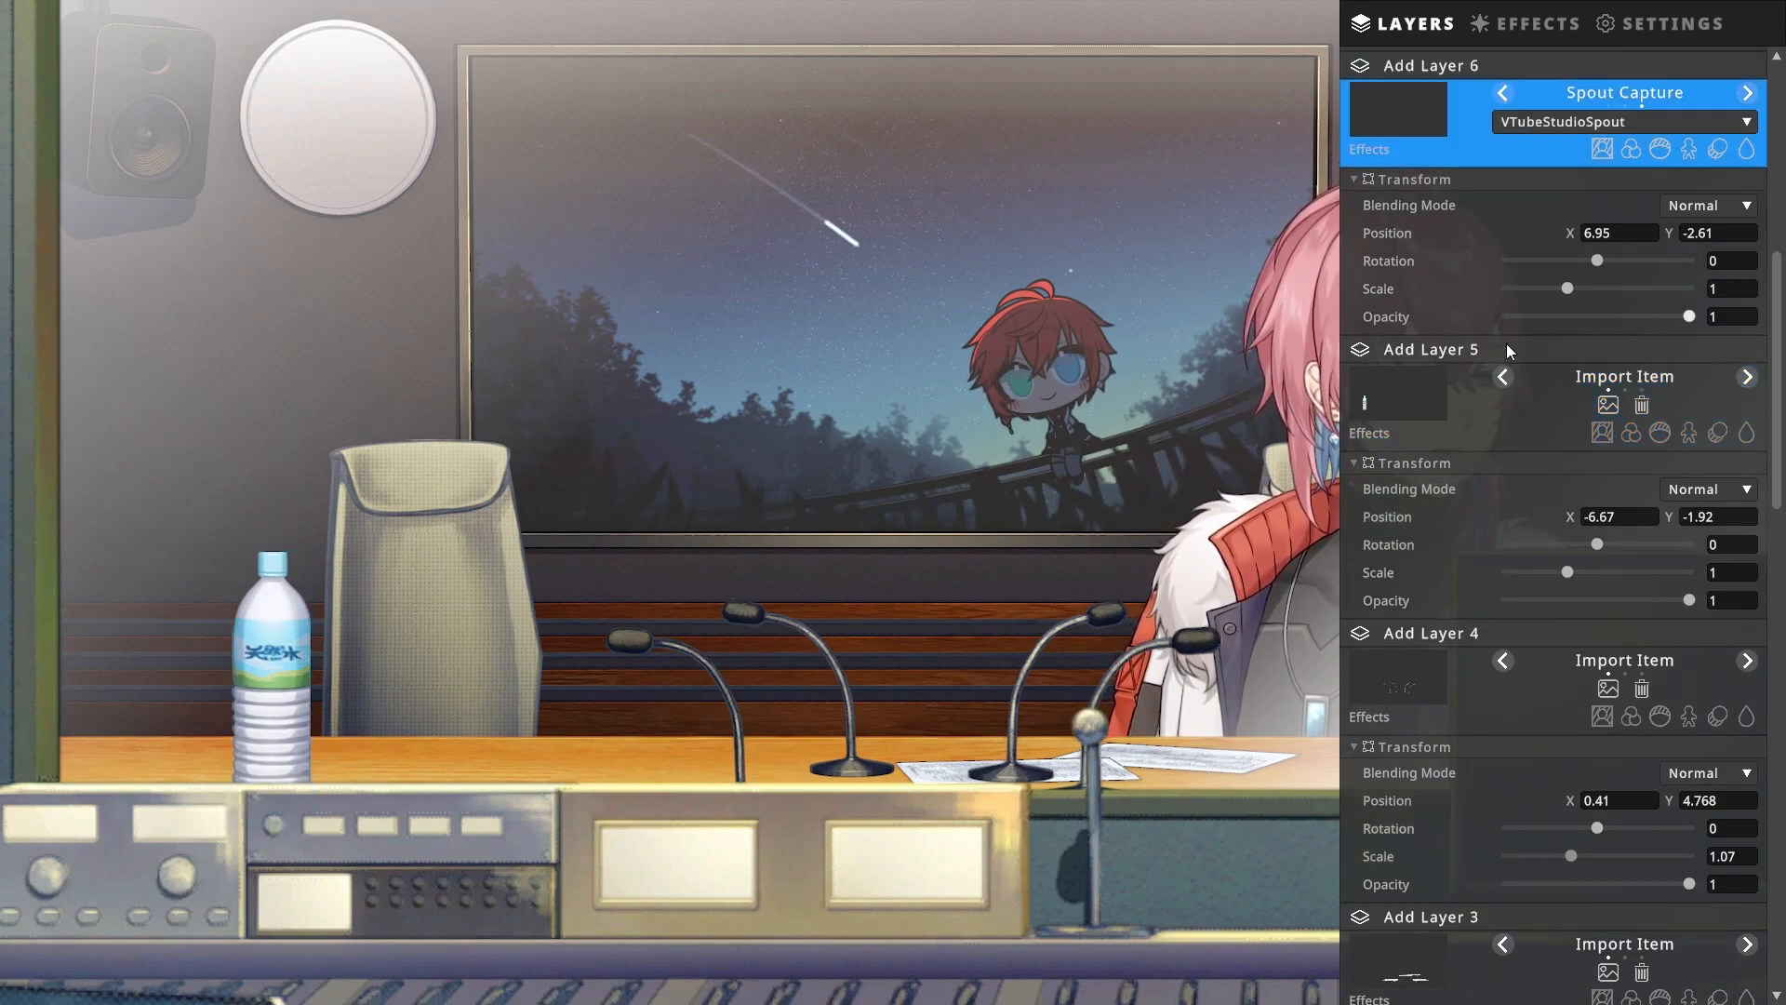
left_click(1779, 533)
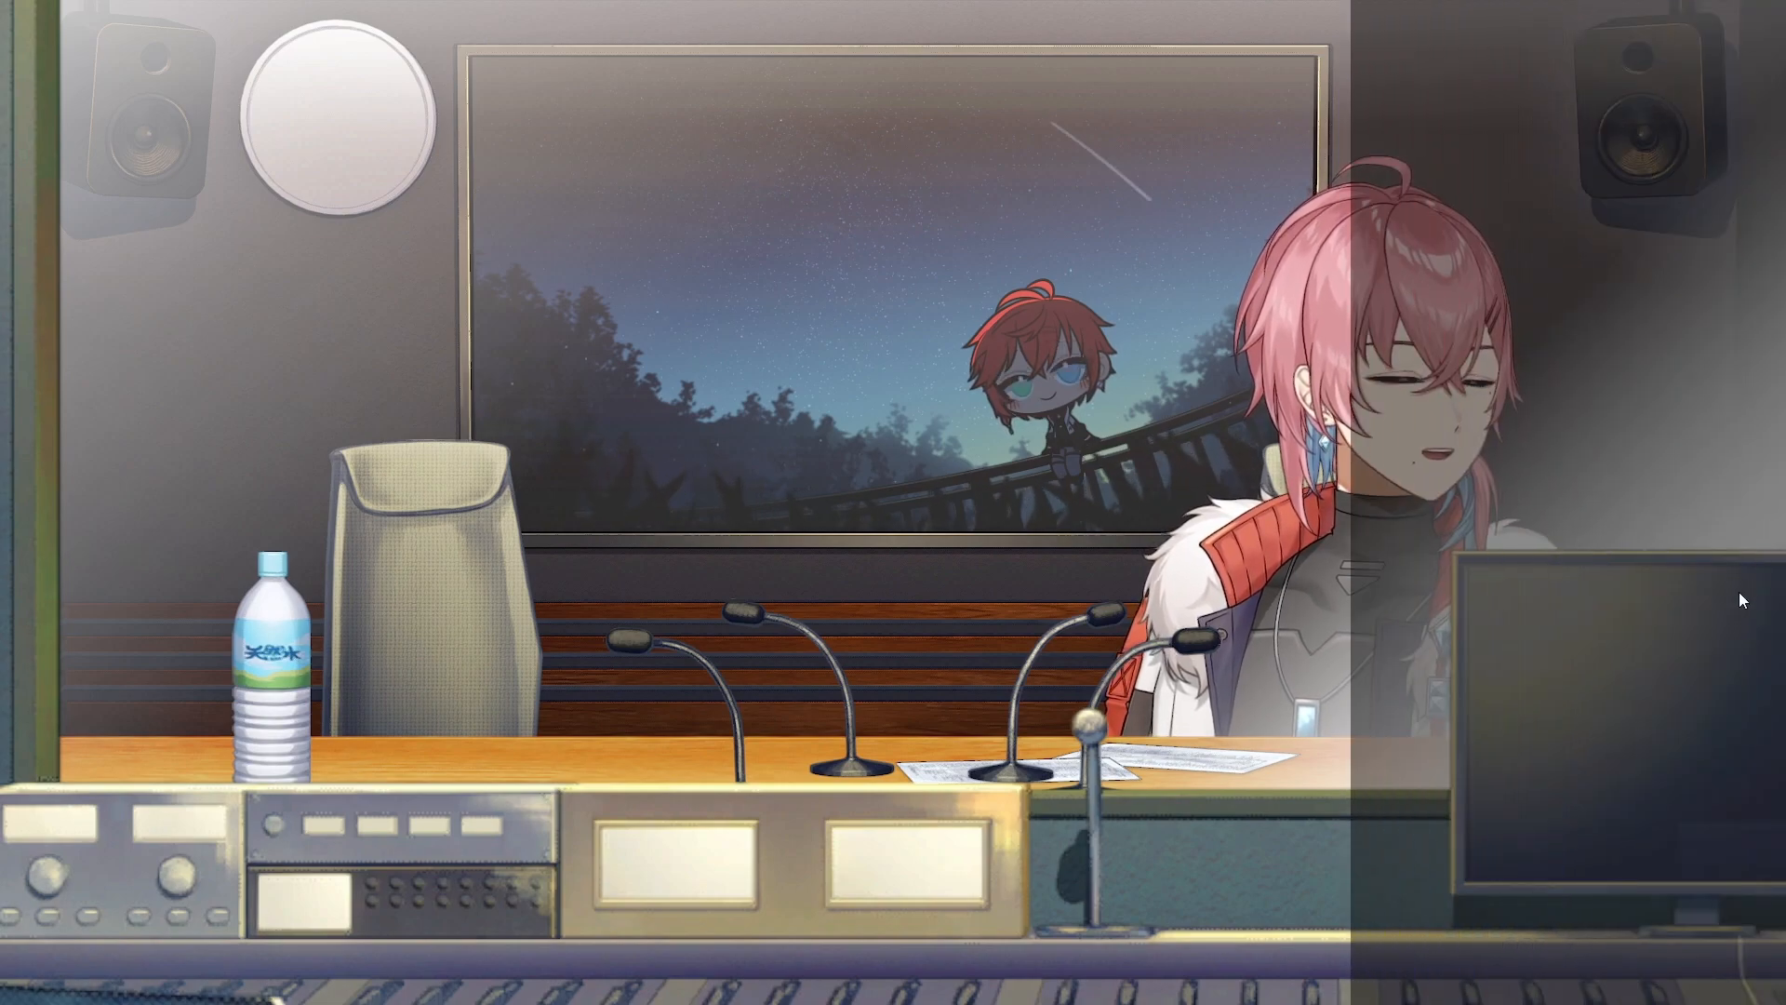
scroll(1545, 256, "up", 1)
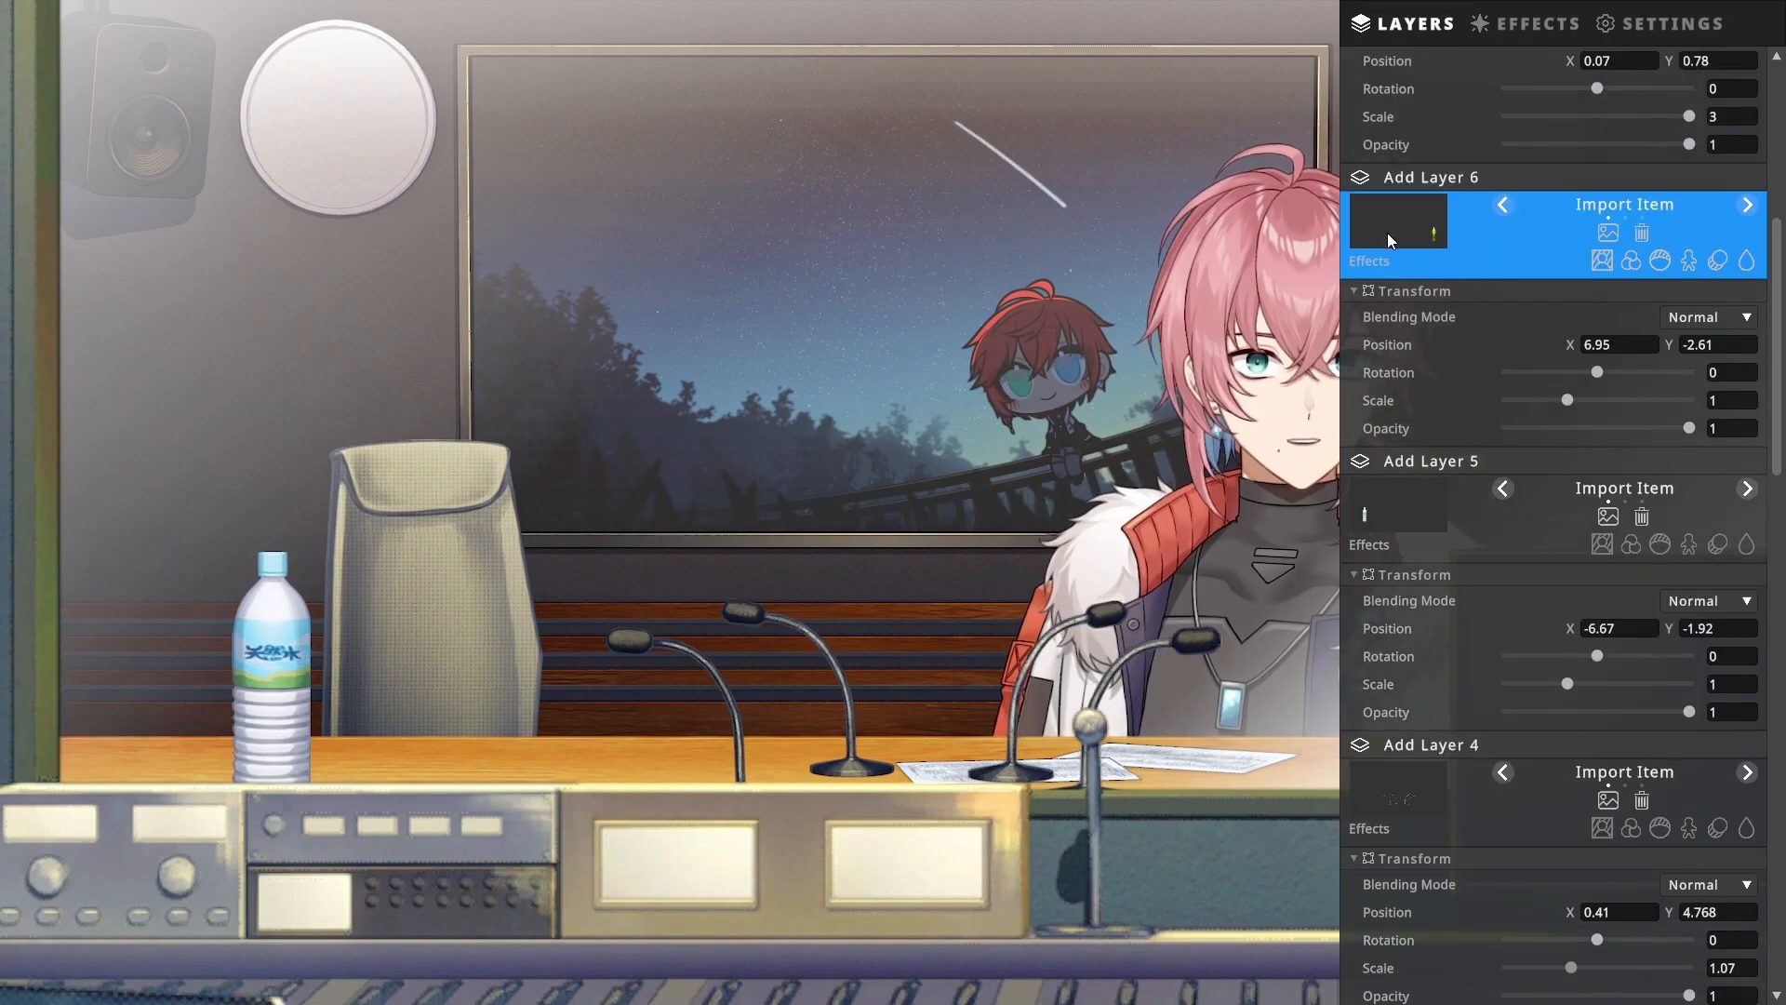
scroll(1544, 266, "up", 2)
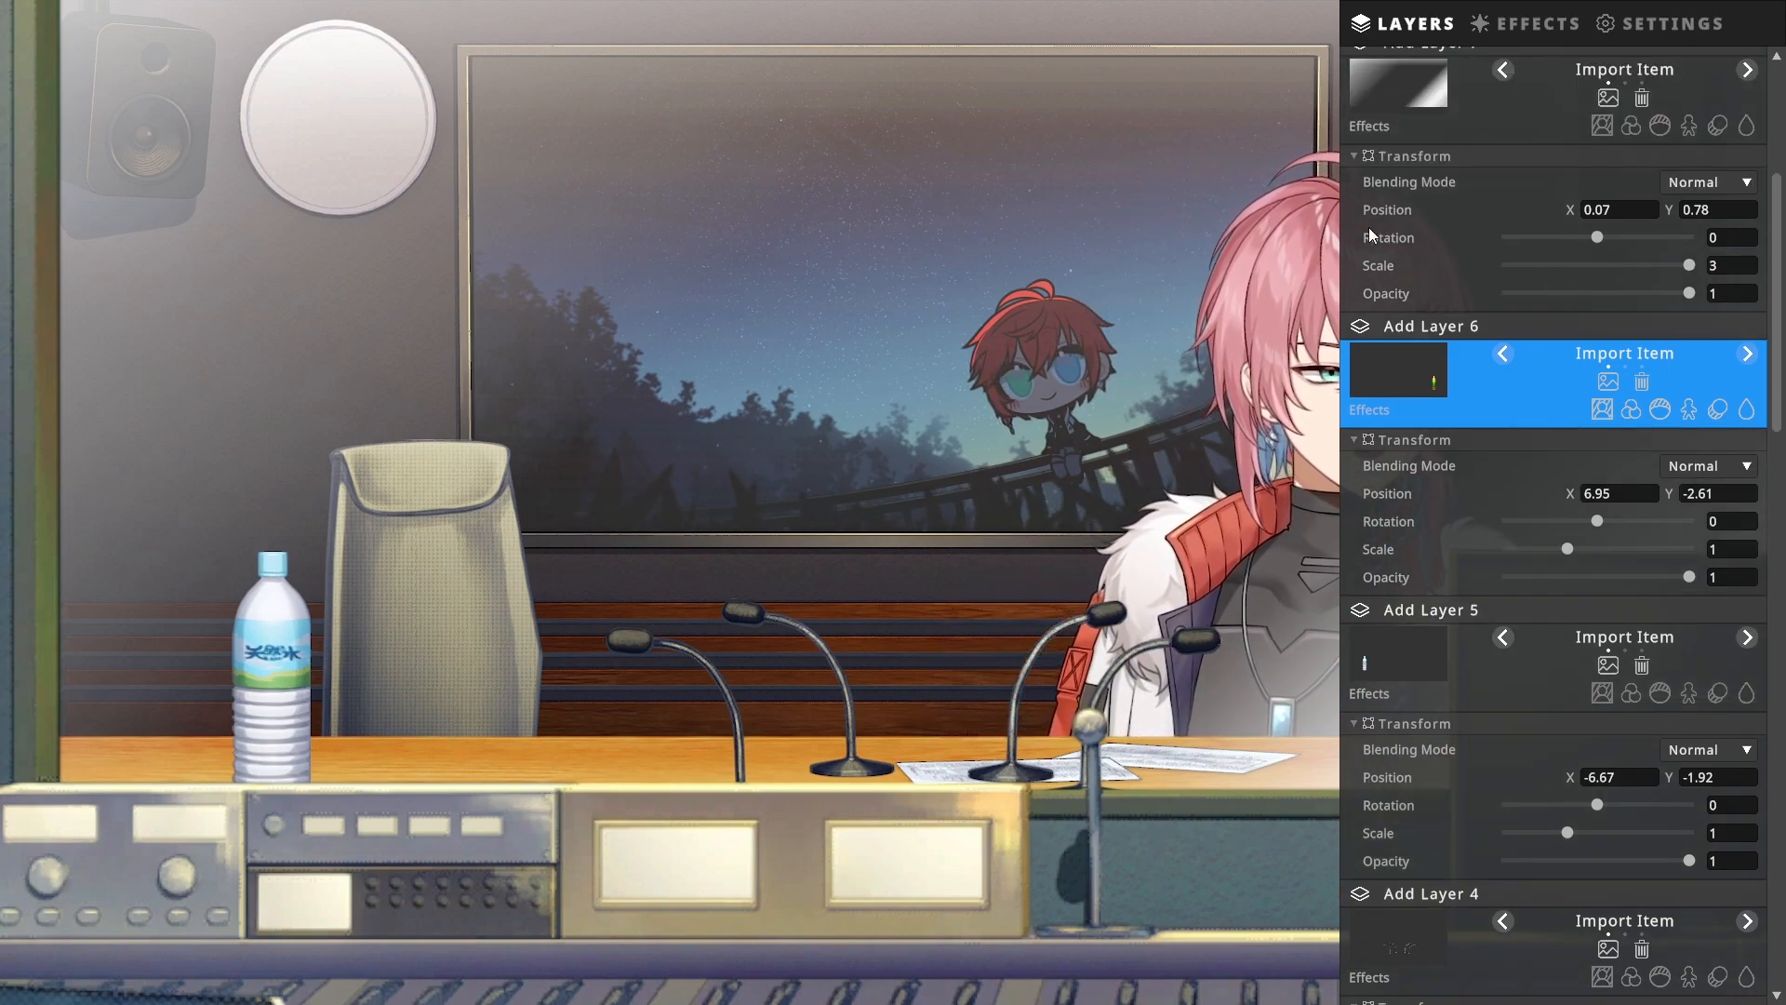
scroll(1582, 298, "up", 1)
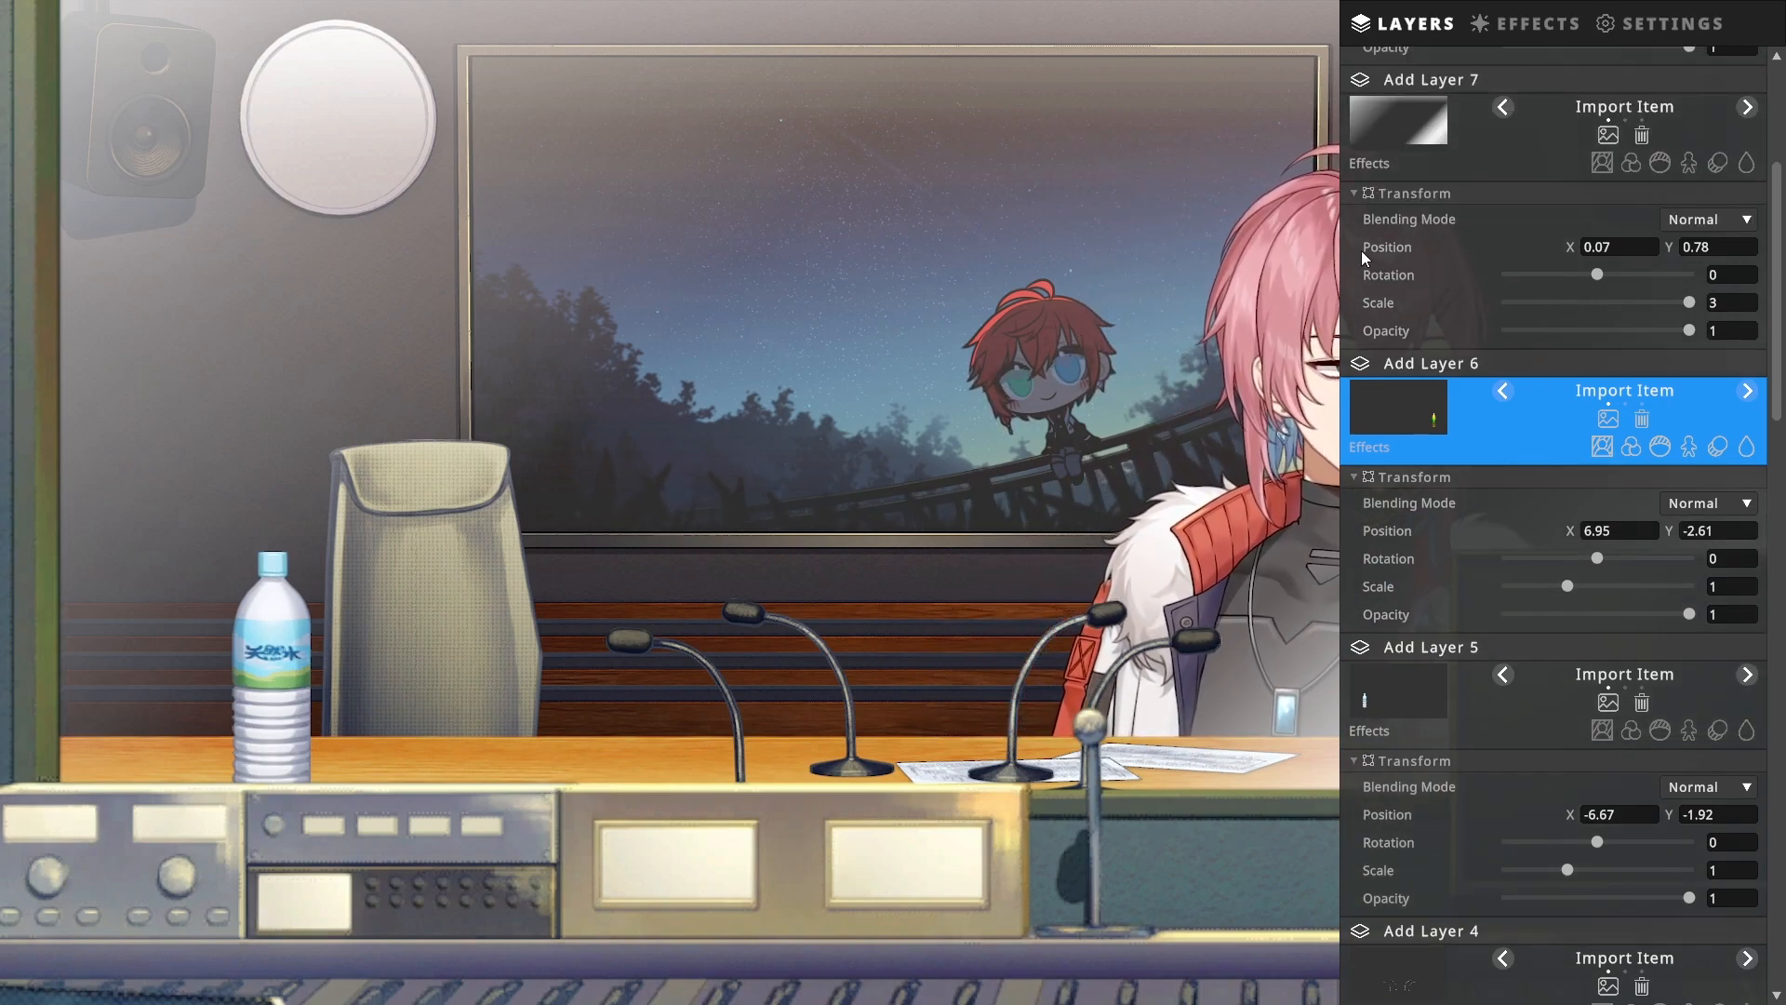
scroll(1466, 166, "up", 5)
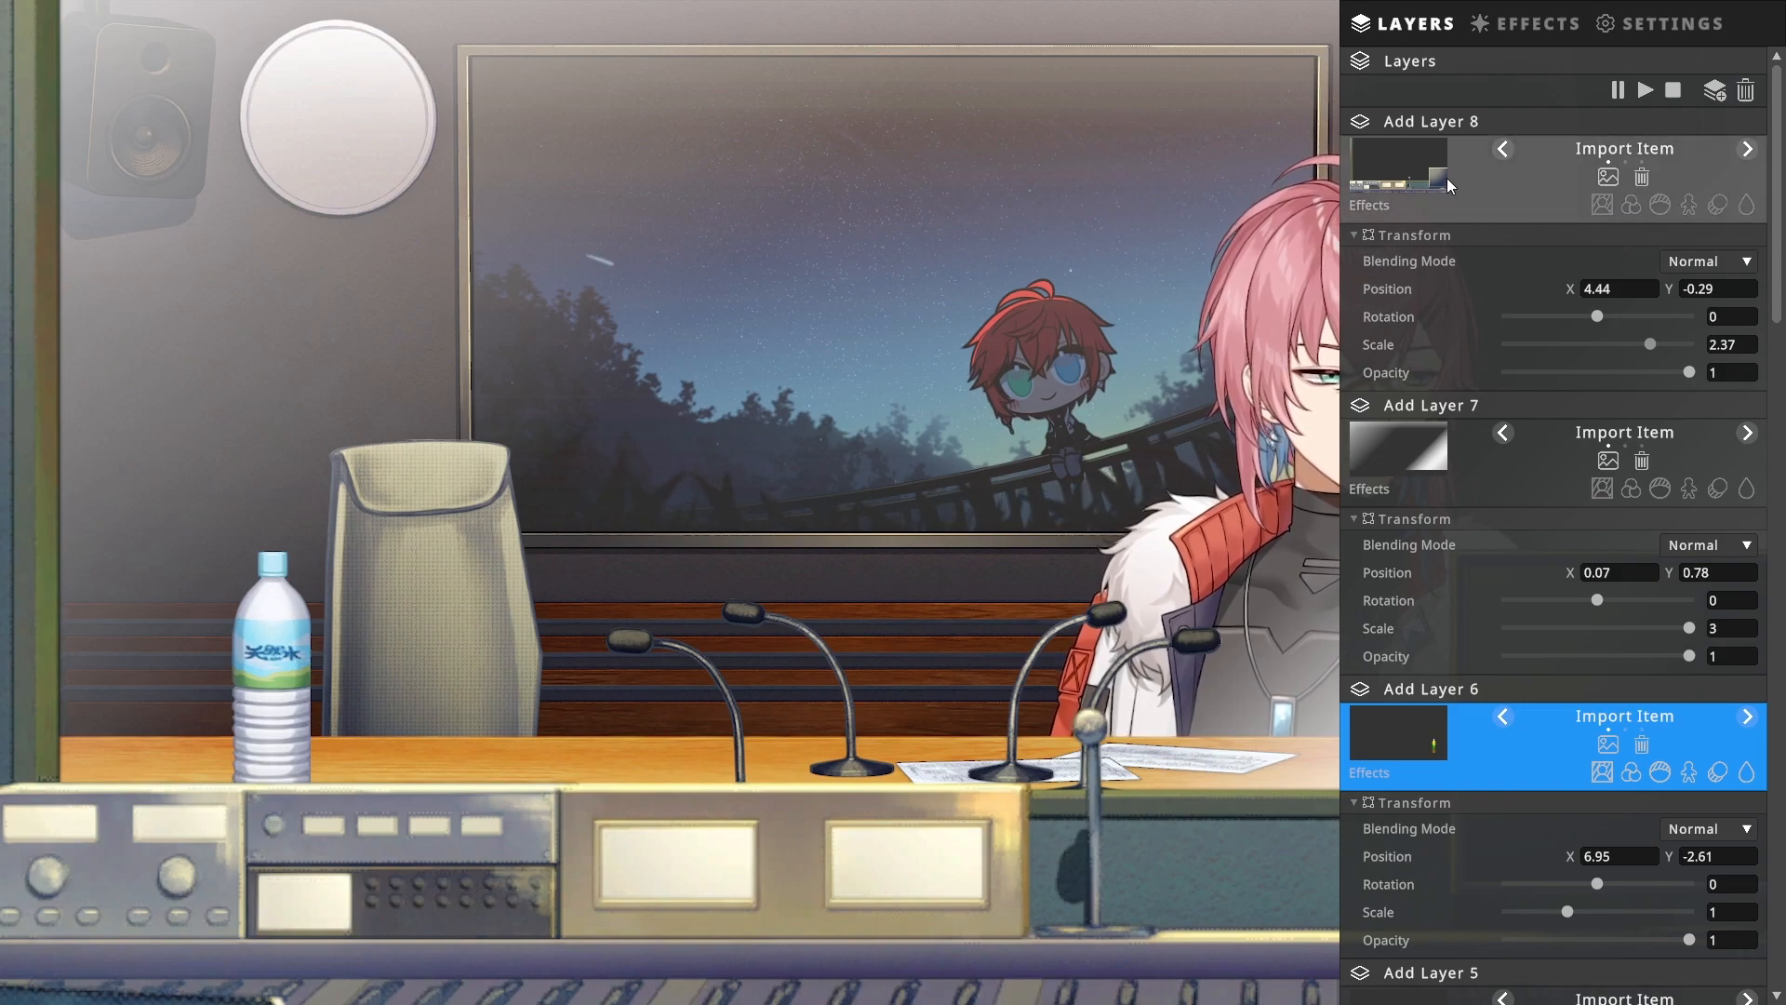
left_click(1335, 393)
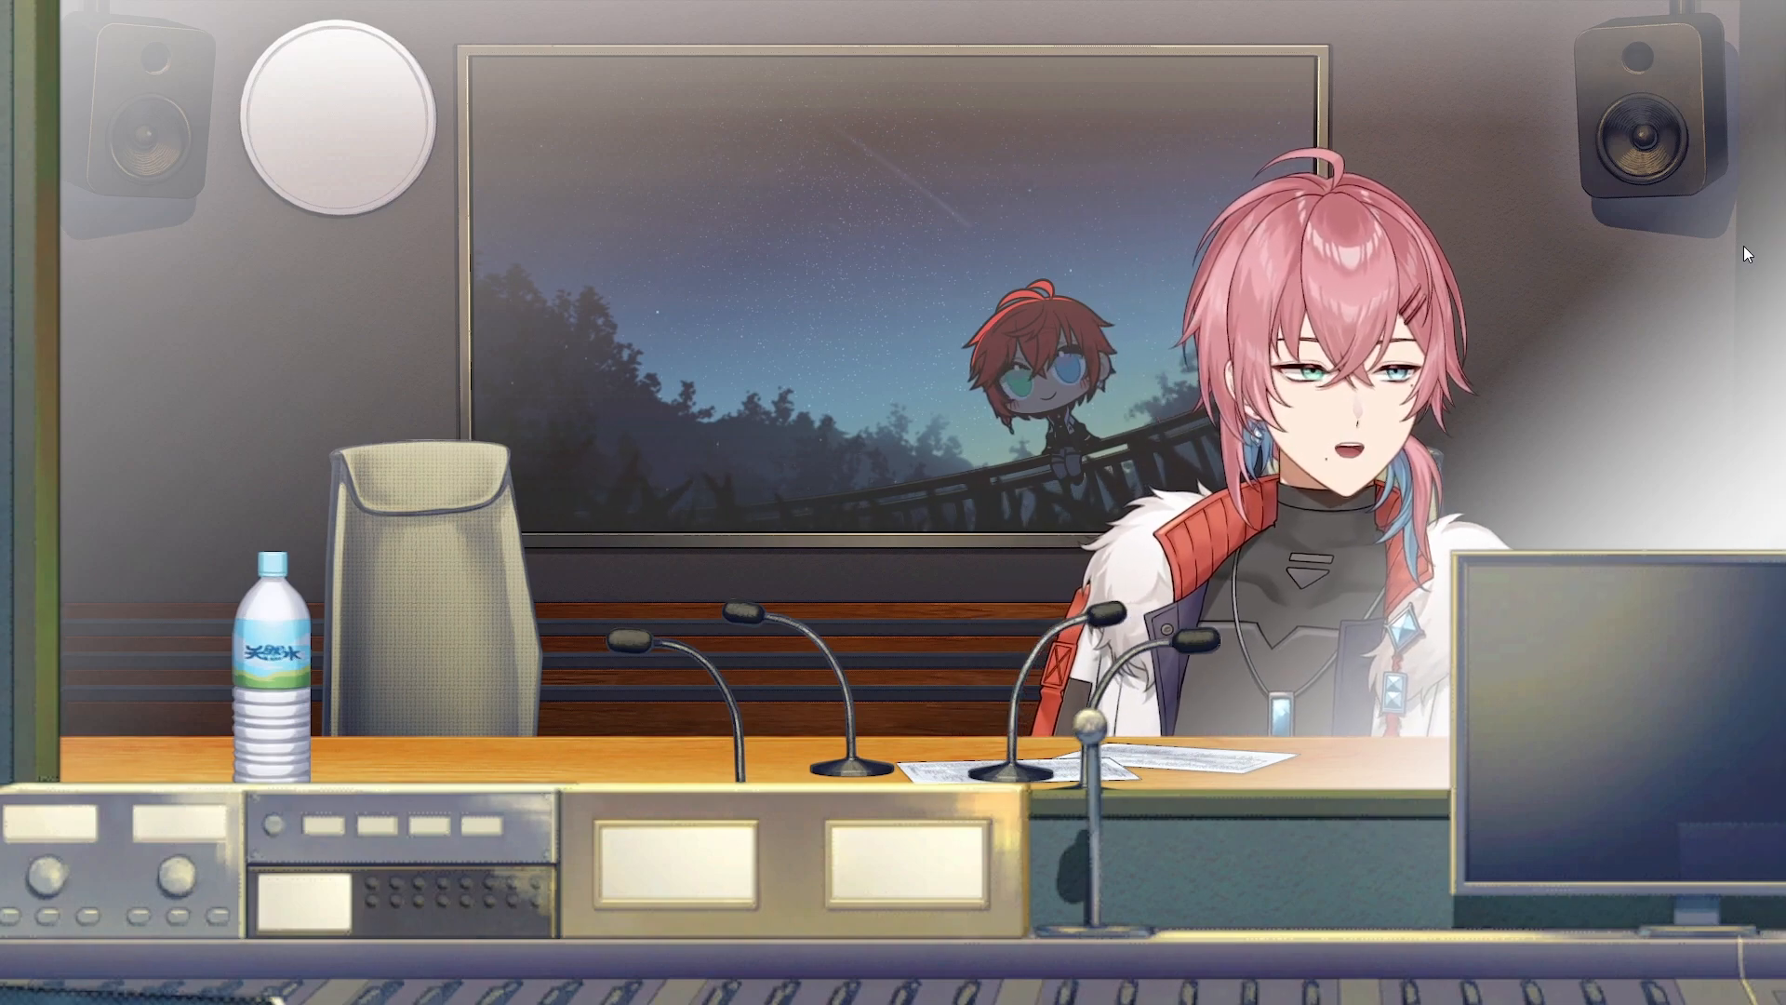
left_click(1783, 253)
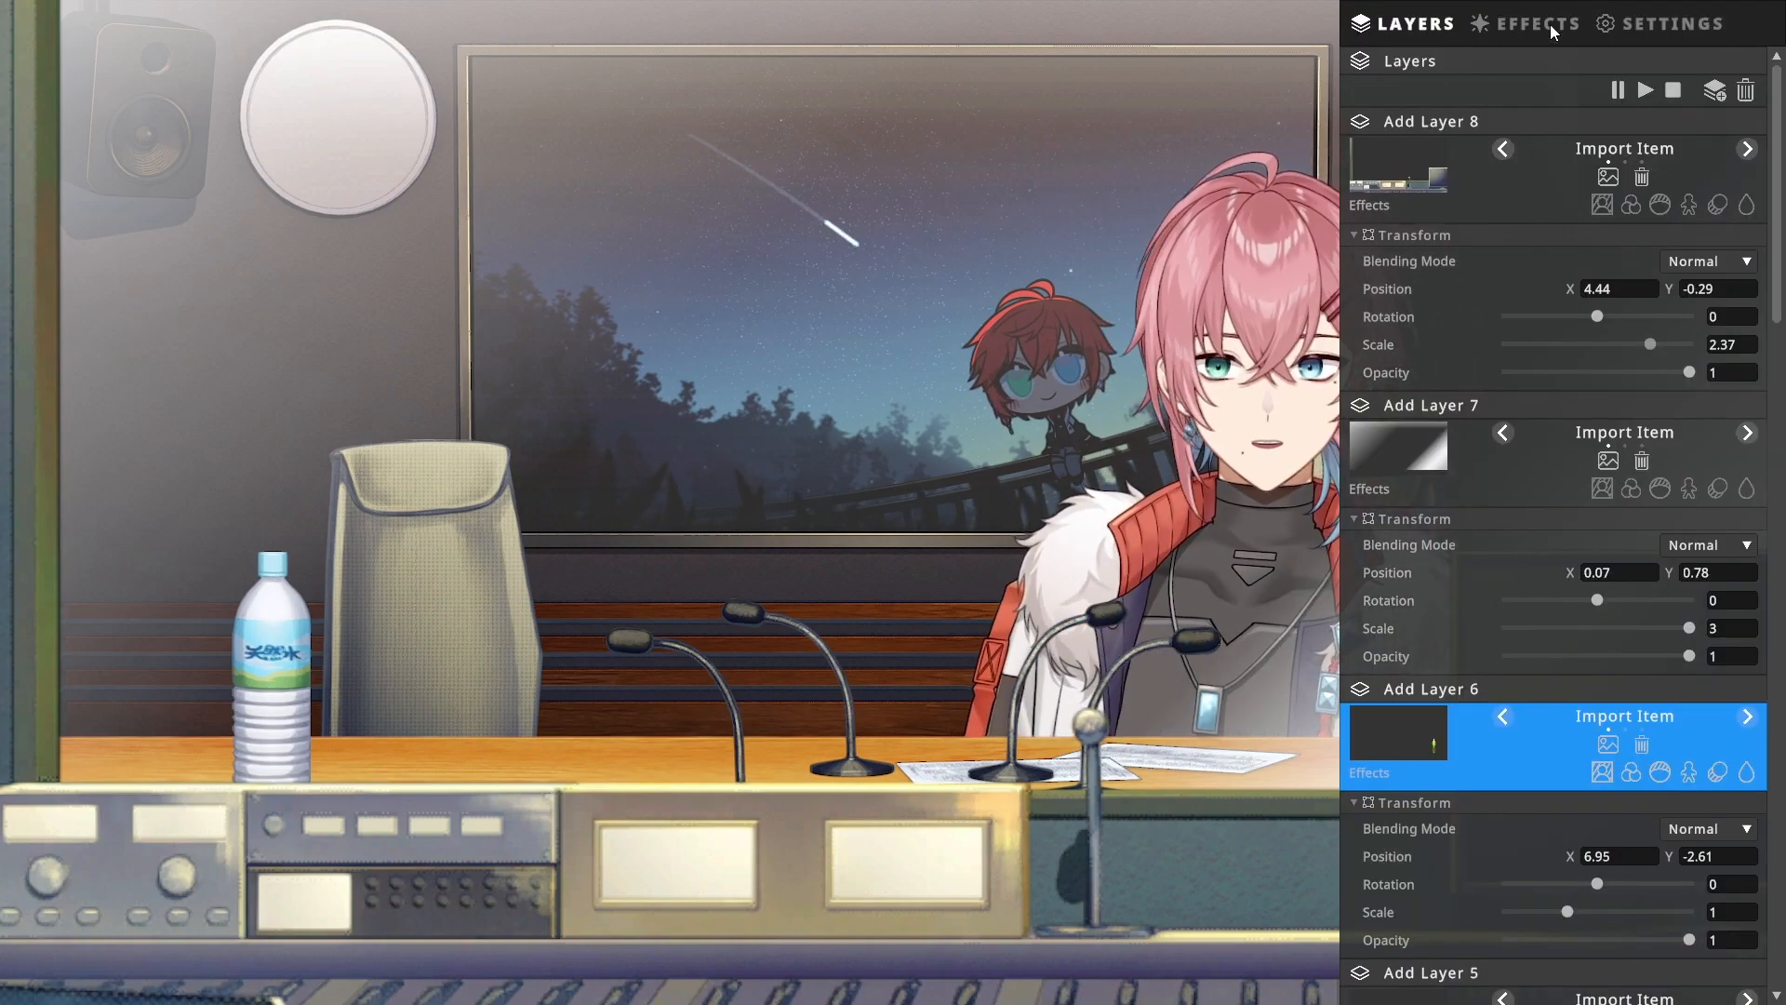
Step: Preview the Diffusion mode for the screen effects and set the mode to Normal
left_click(1550, 24)
left_click(1766, 150)
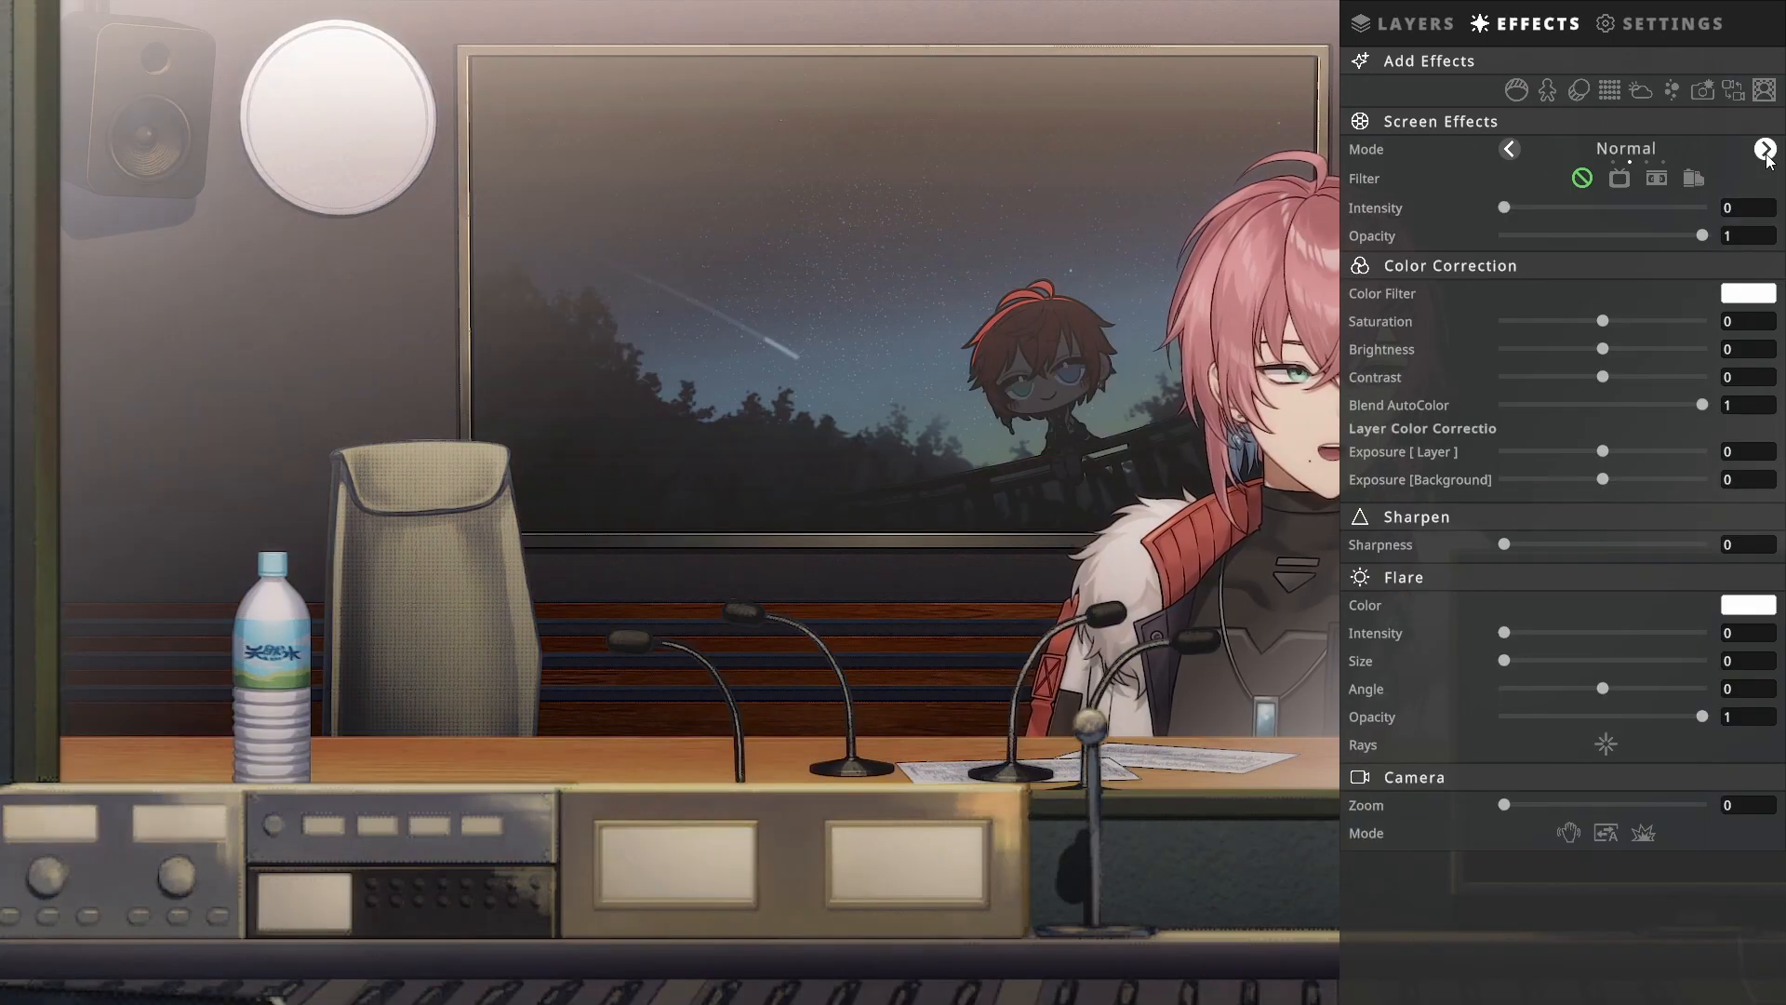
left_click(1766, 151)
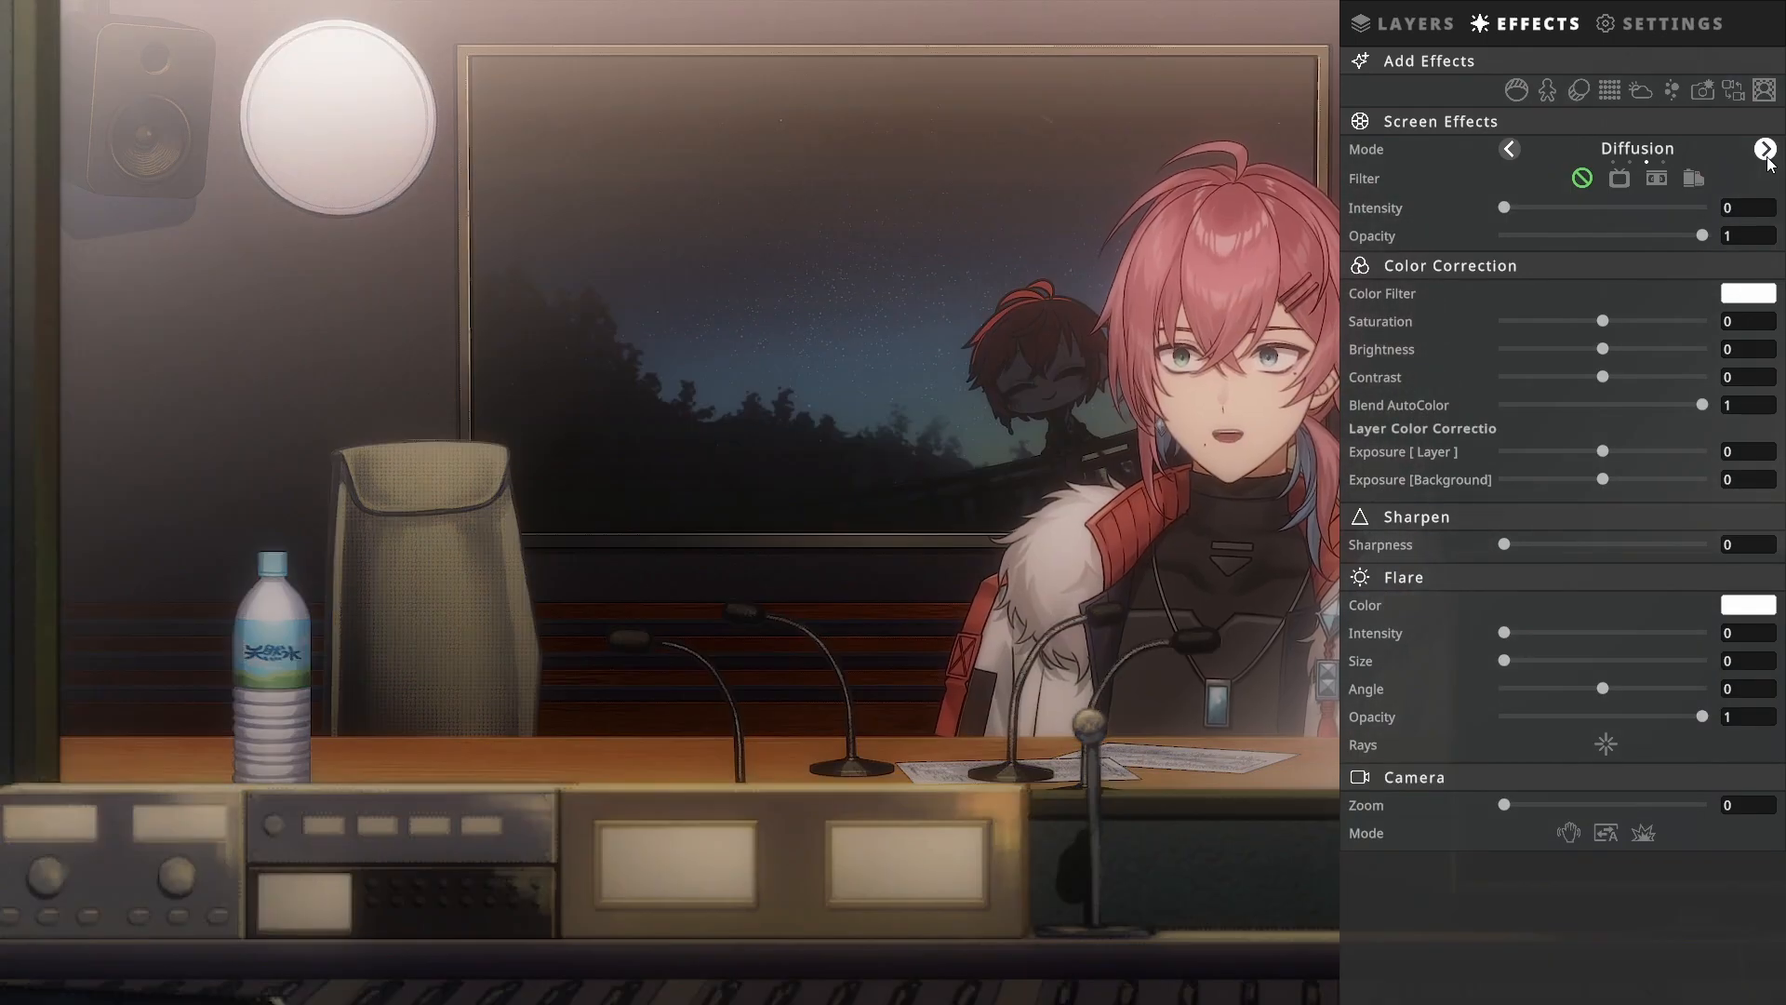
left_click(1510, 149)
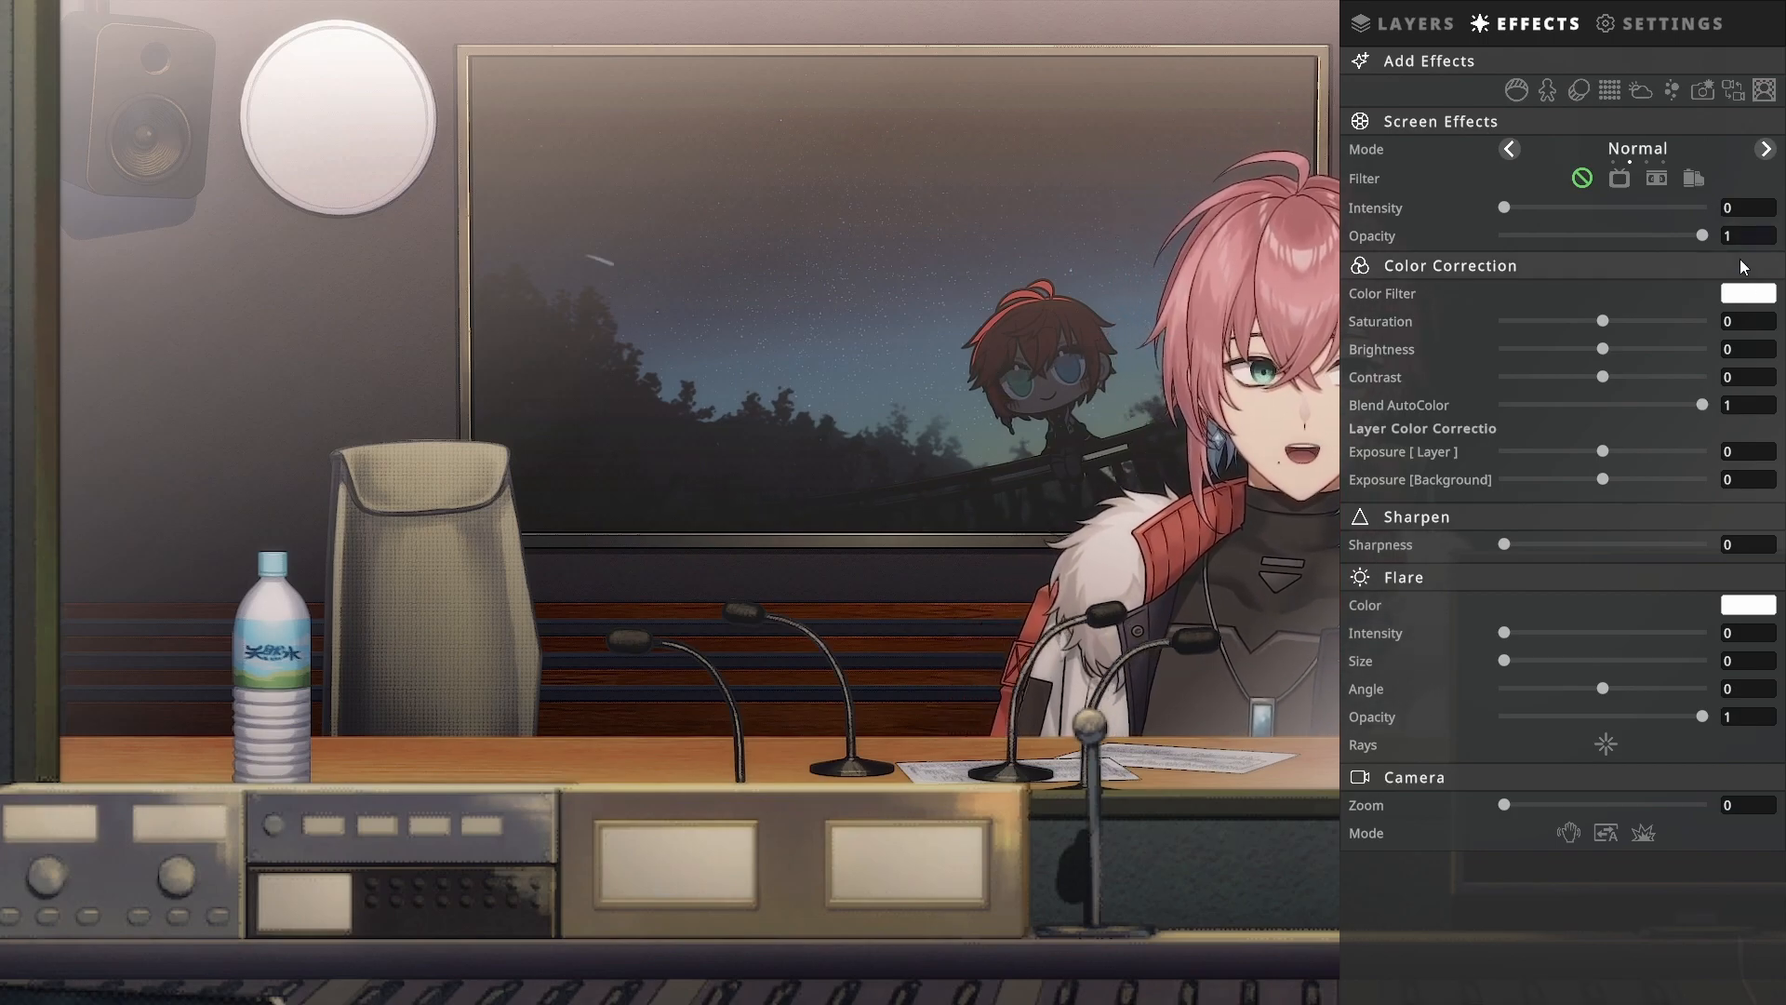
Step: Try brown #514235 and dark blue tones #1D212A and #283840 as the Color Filter, and return it to white
left_click(1749, 294)
mouse_move(1616, 287)
left_mouse_down()
mouse_move(1561, 277)
mouse_move(1548, 293)
mouse_move(1535, 264)
left_mouse_up()
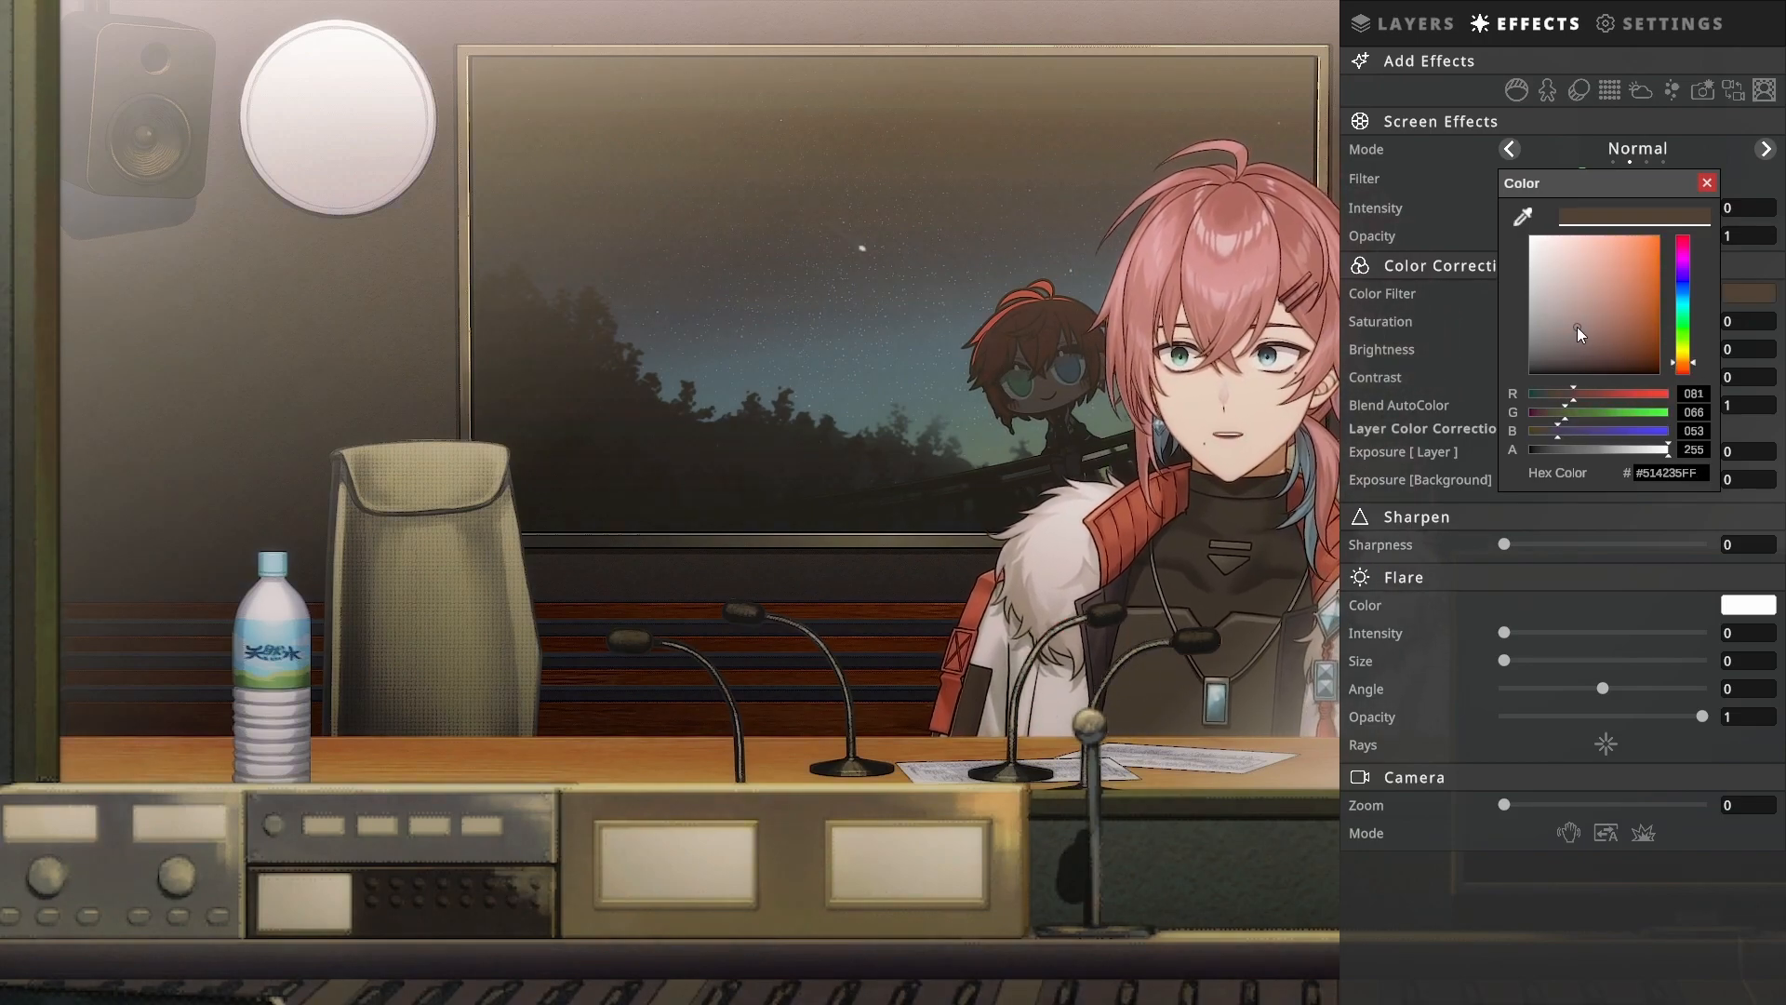
left_click_drag(1577, 327, 1572, 346)
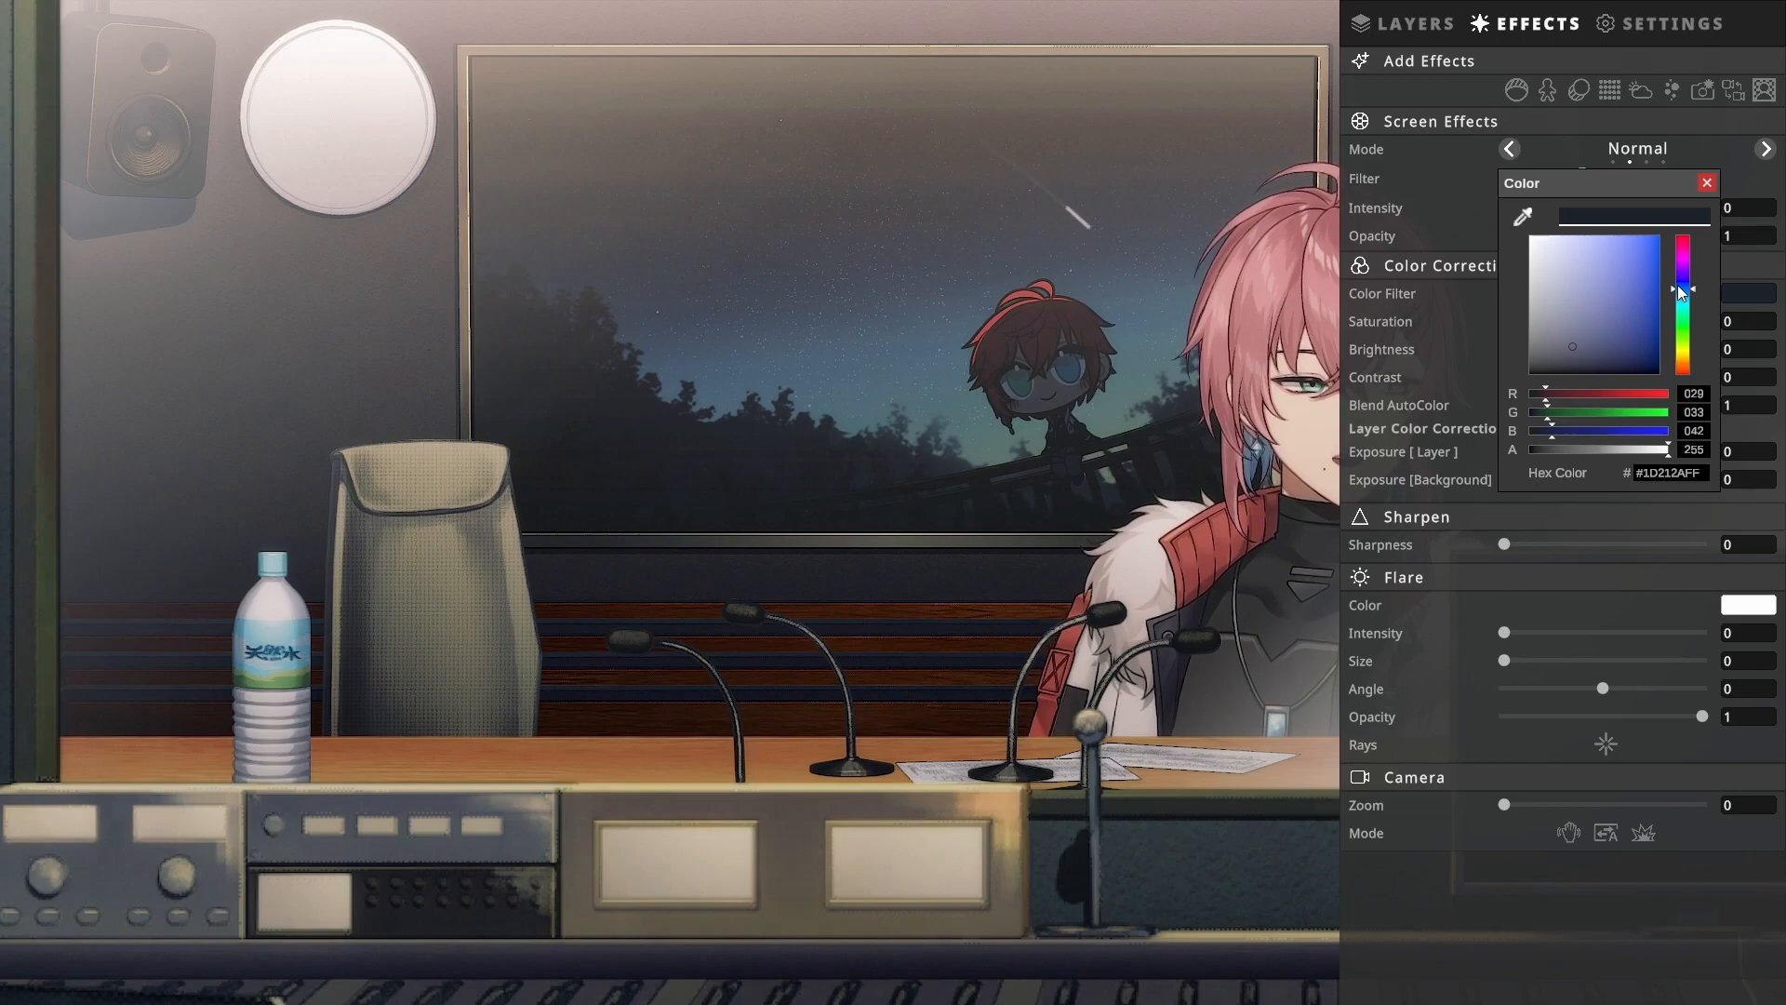
left_click(1579, 337)
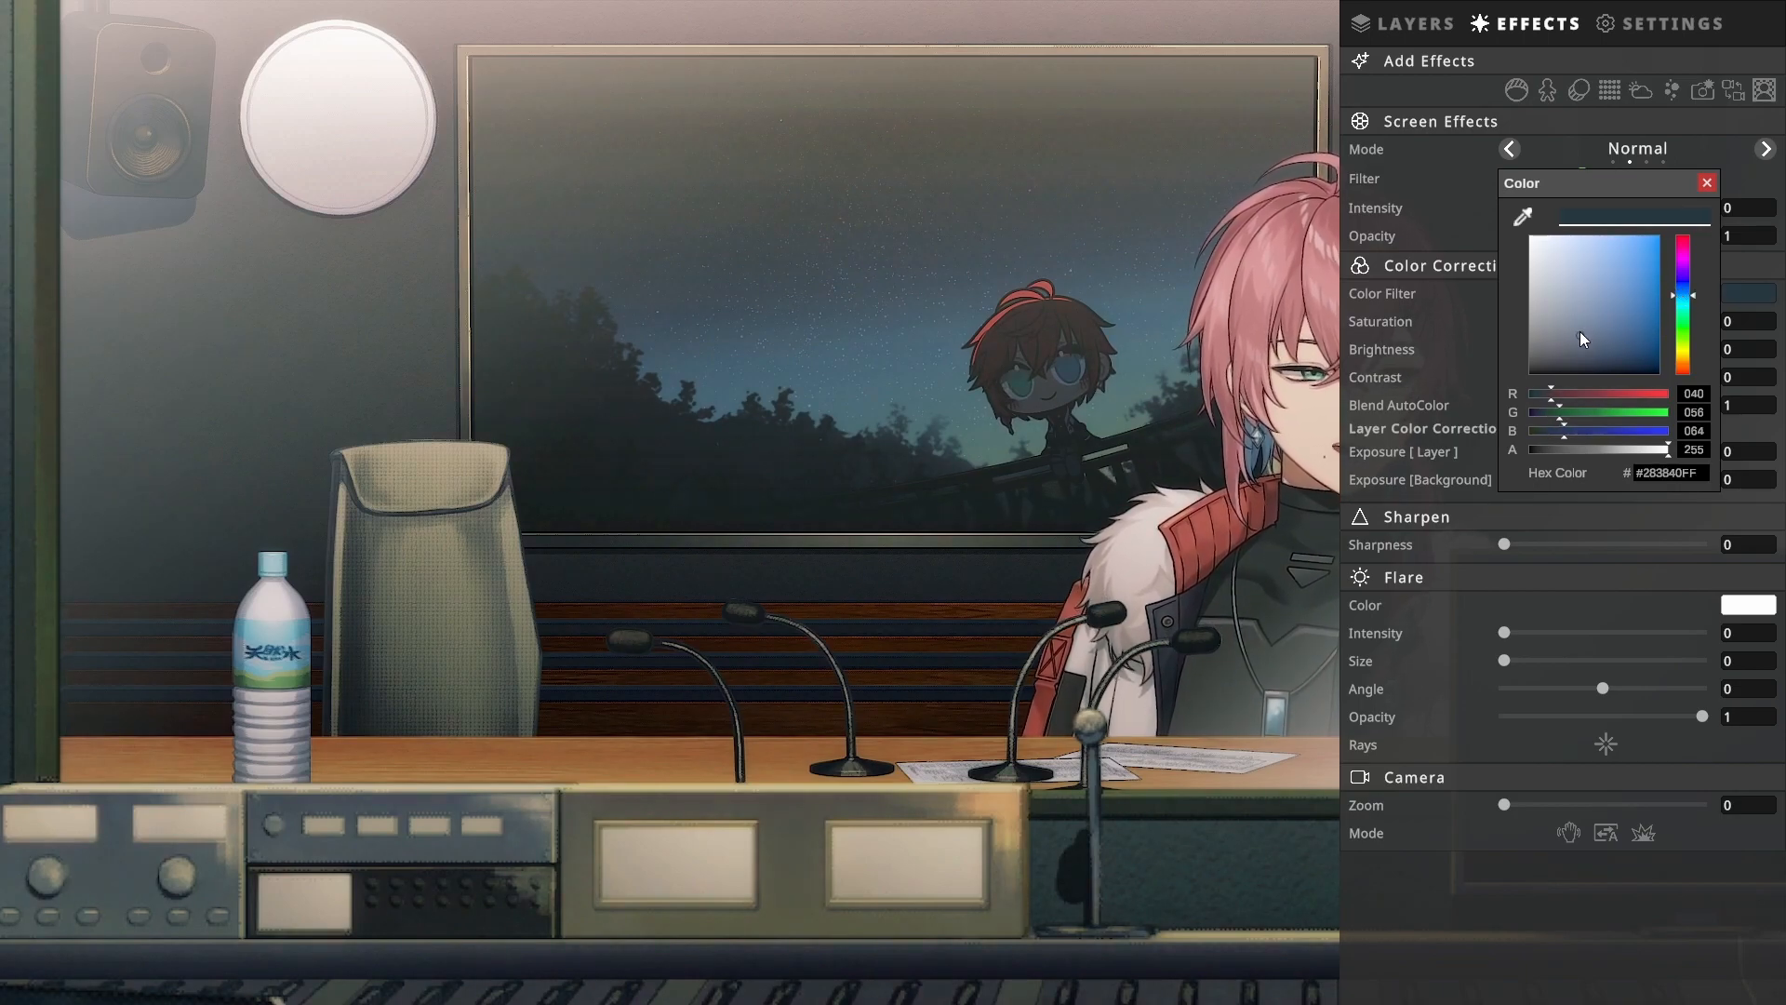
mouse_move(1591, 321)
left_mouse_down()
mouse_move(1568, 362)
mouse_move(1469, 194)
left_mouse_up()
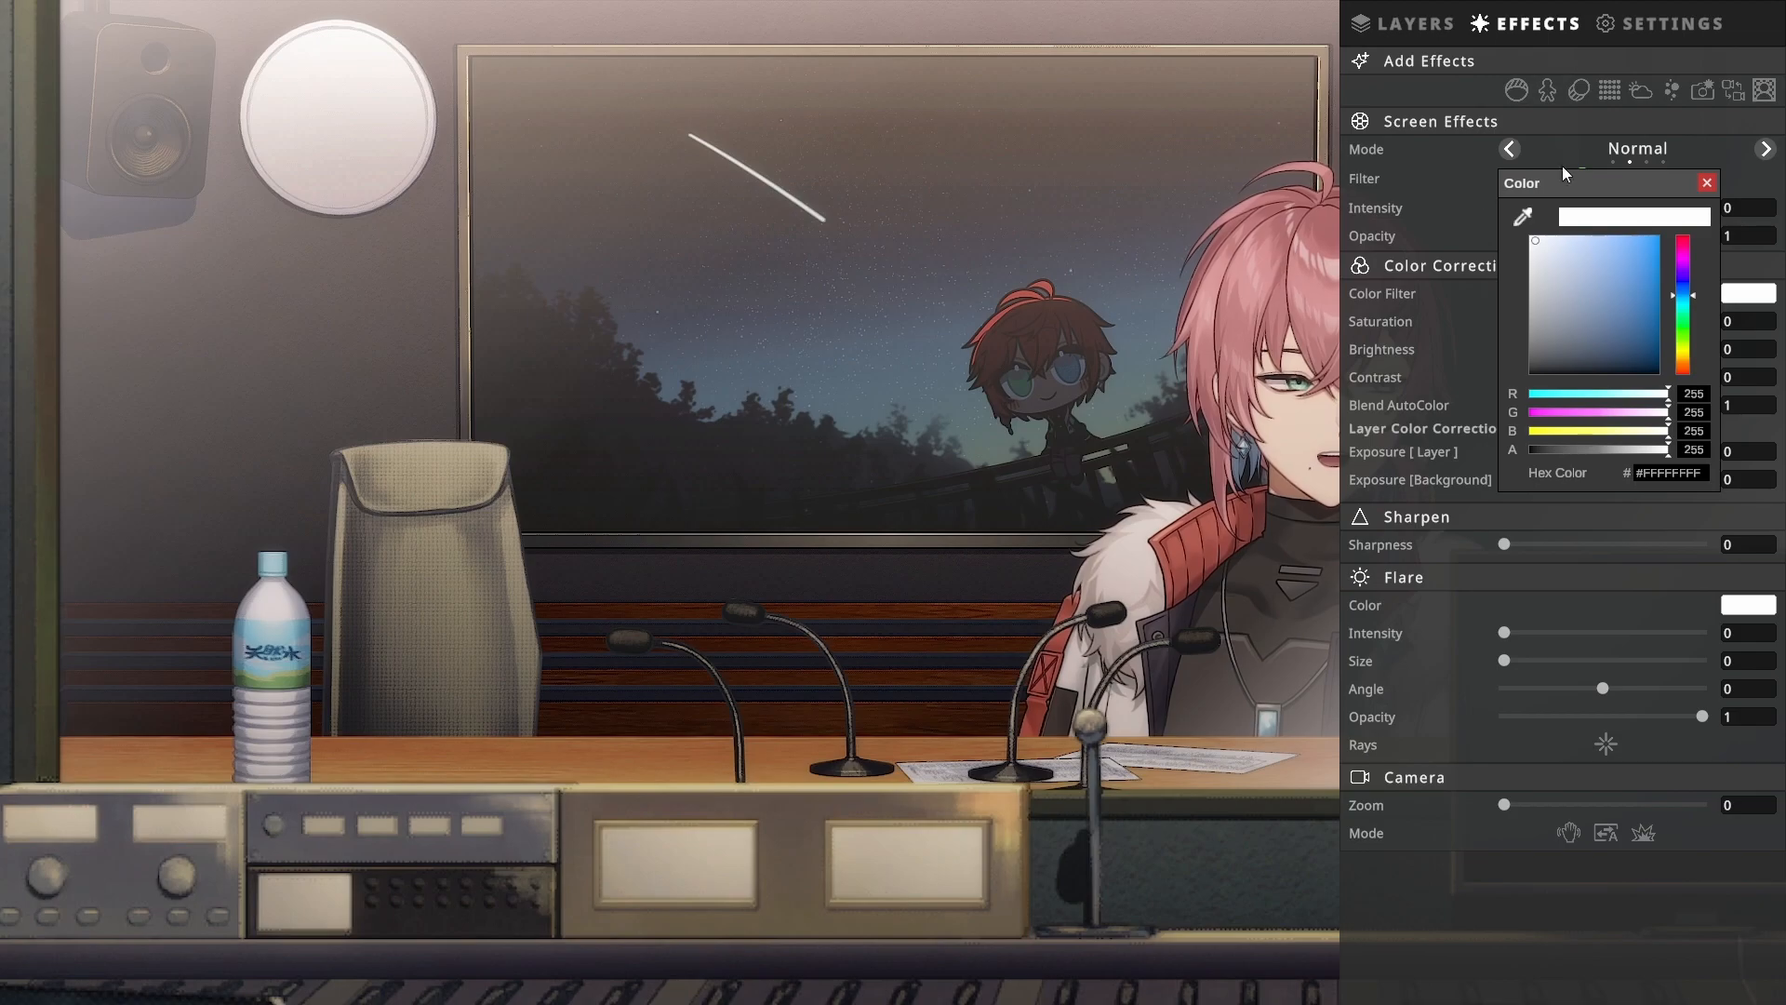
Step: Set the camera zoom to 0.21 and enable the Pan Follow camera mode
left_click(1708, 184)
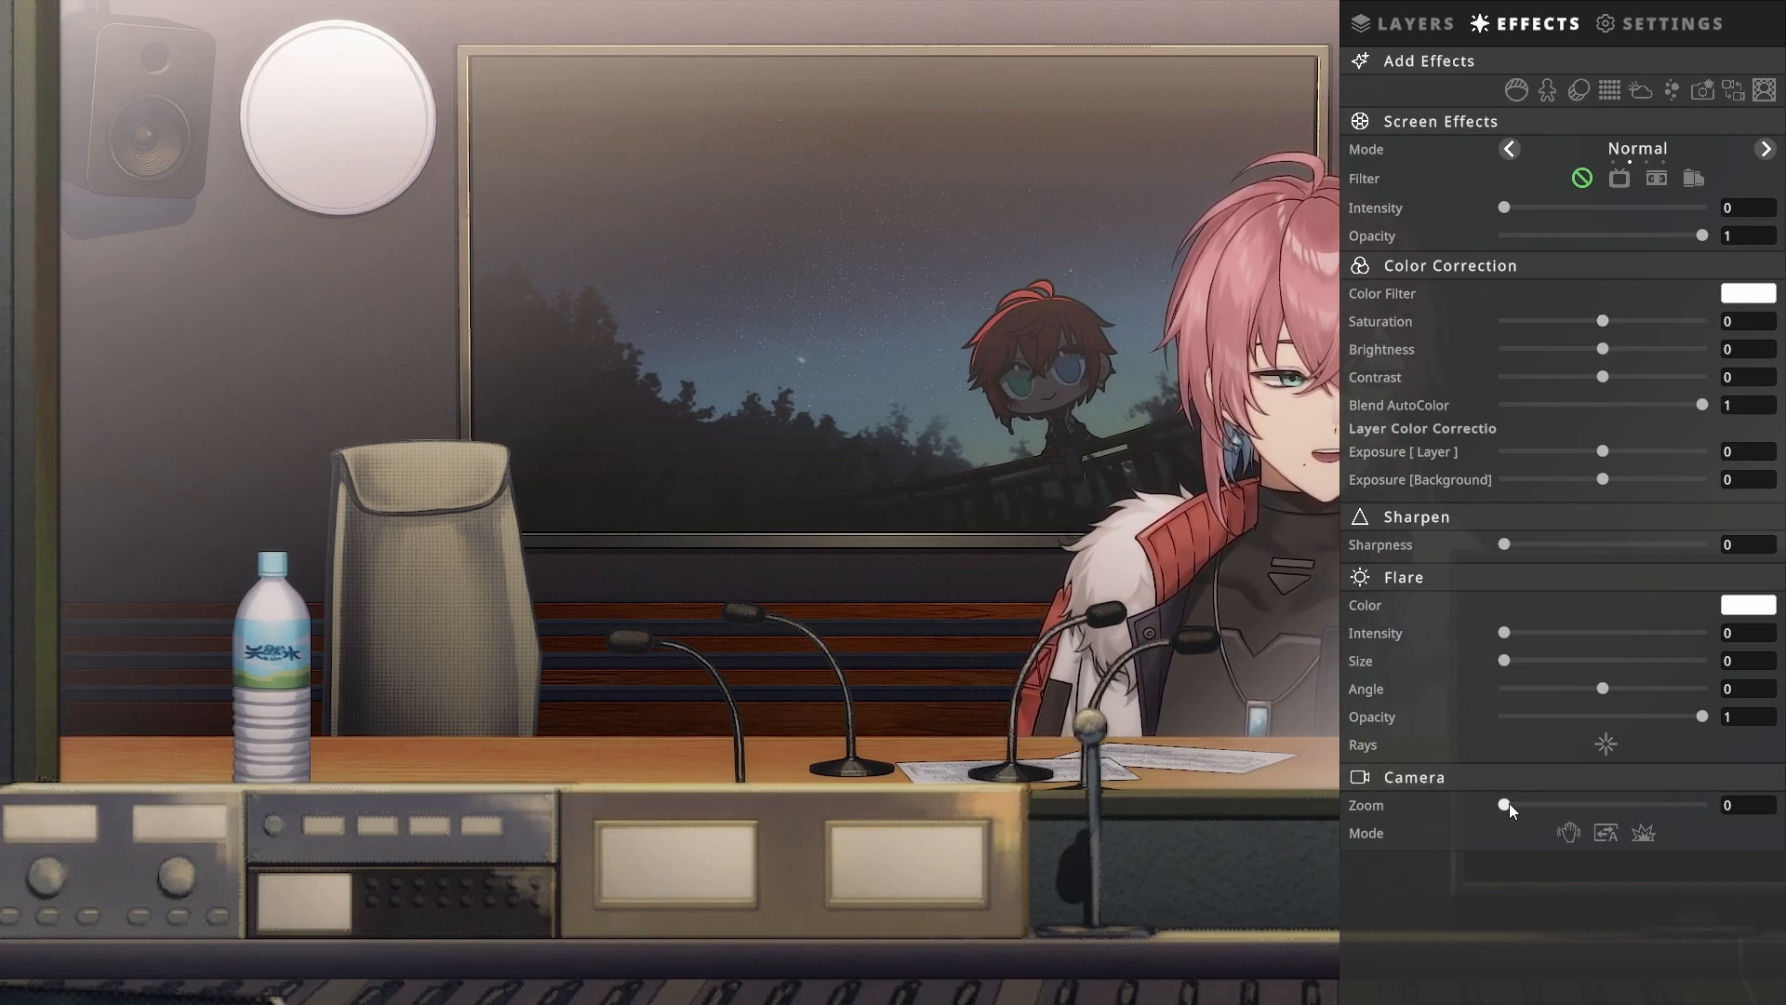
left_click_drag(1509, 806, 1522, 806)
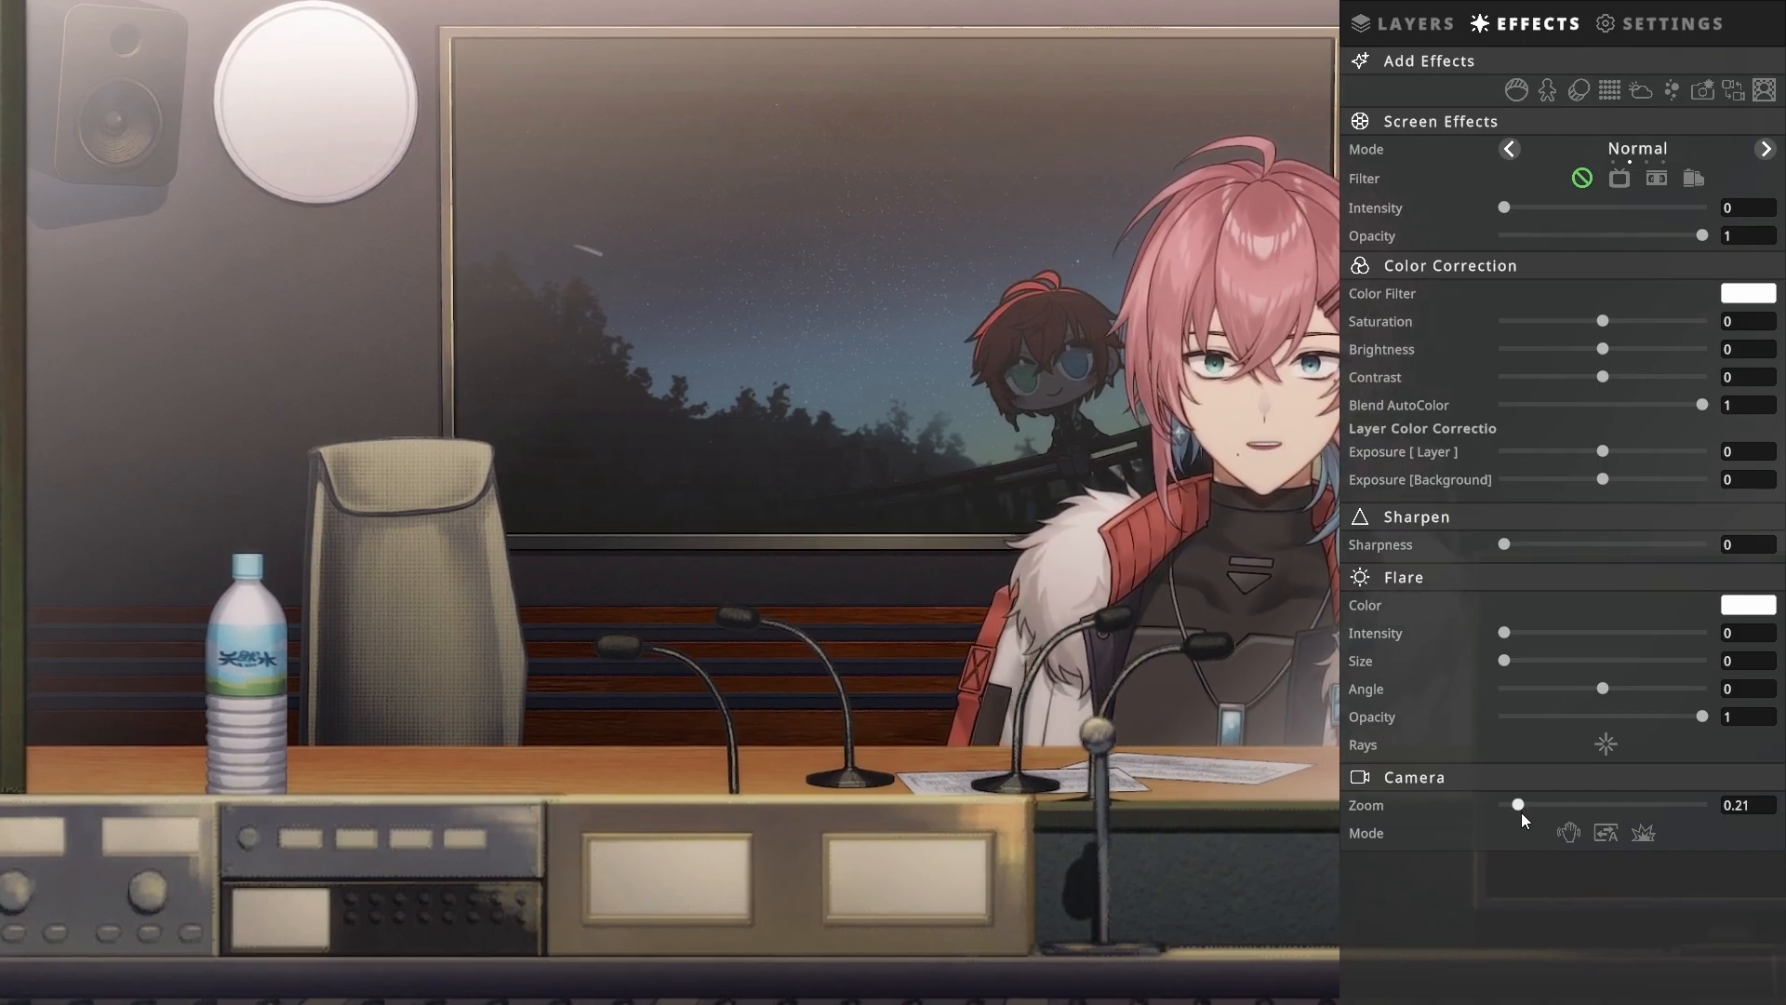
left_click(1608, 838)
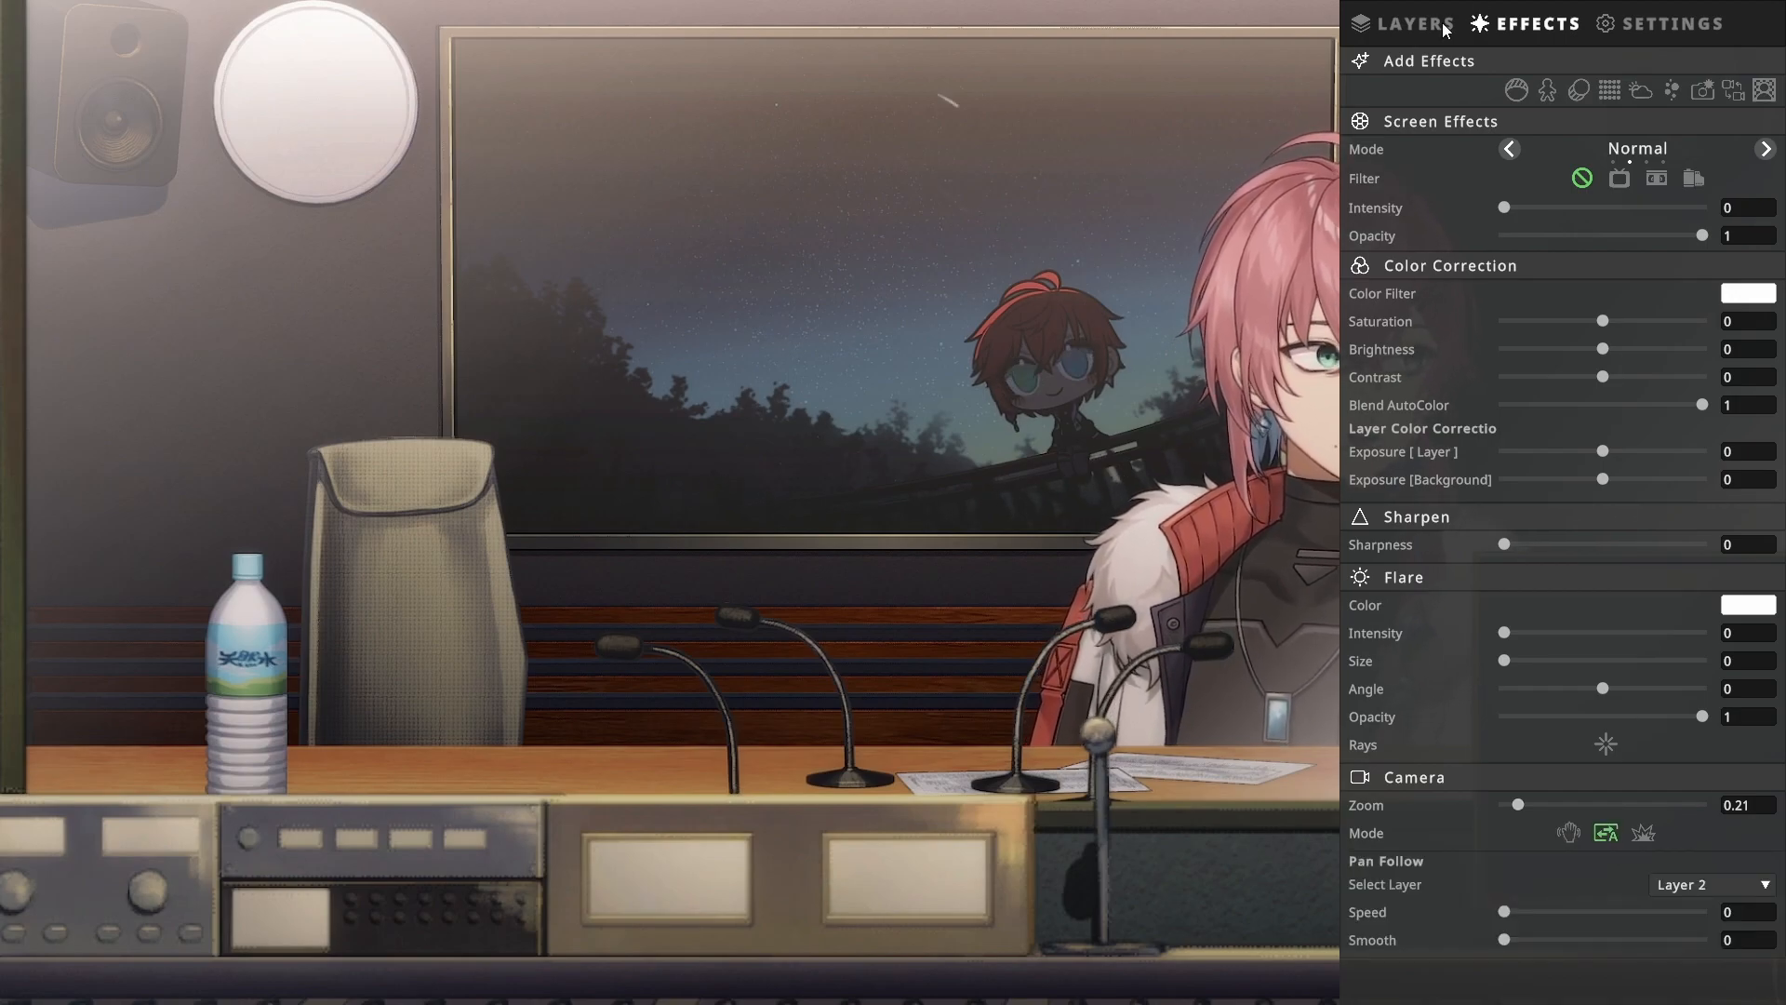
Step: Set the Pan Follow target to the avatar's Spout Capture layer, Add Layer 1, and view the scene with the controls hidden
left_click(1445, 26)
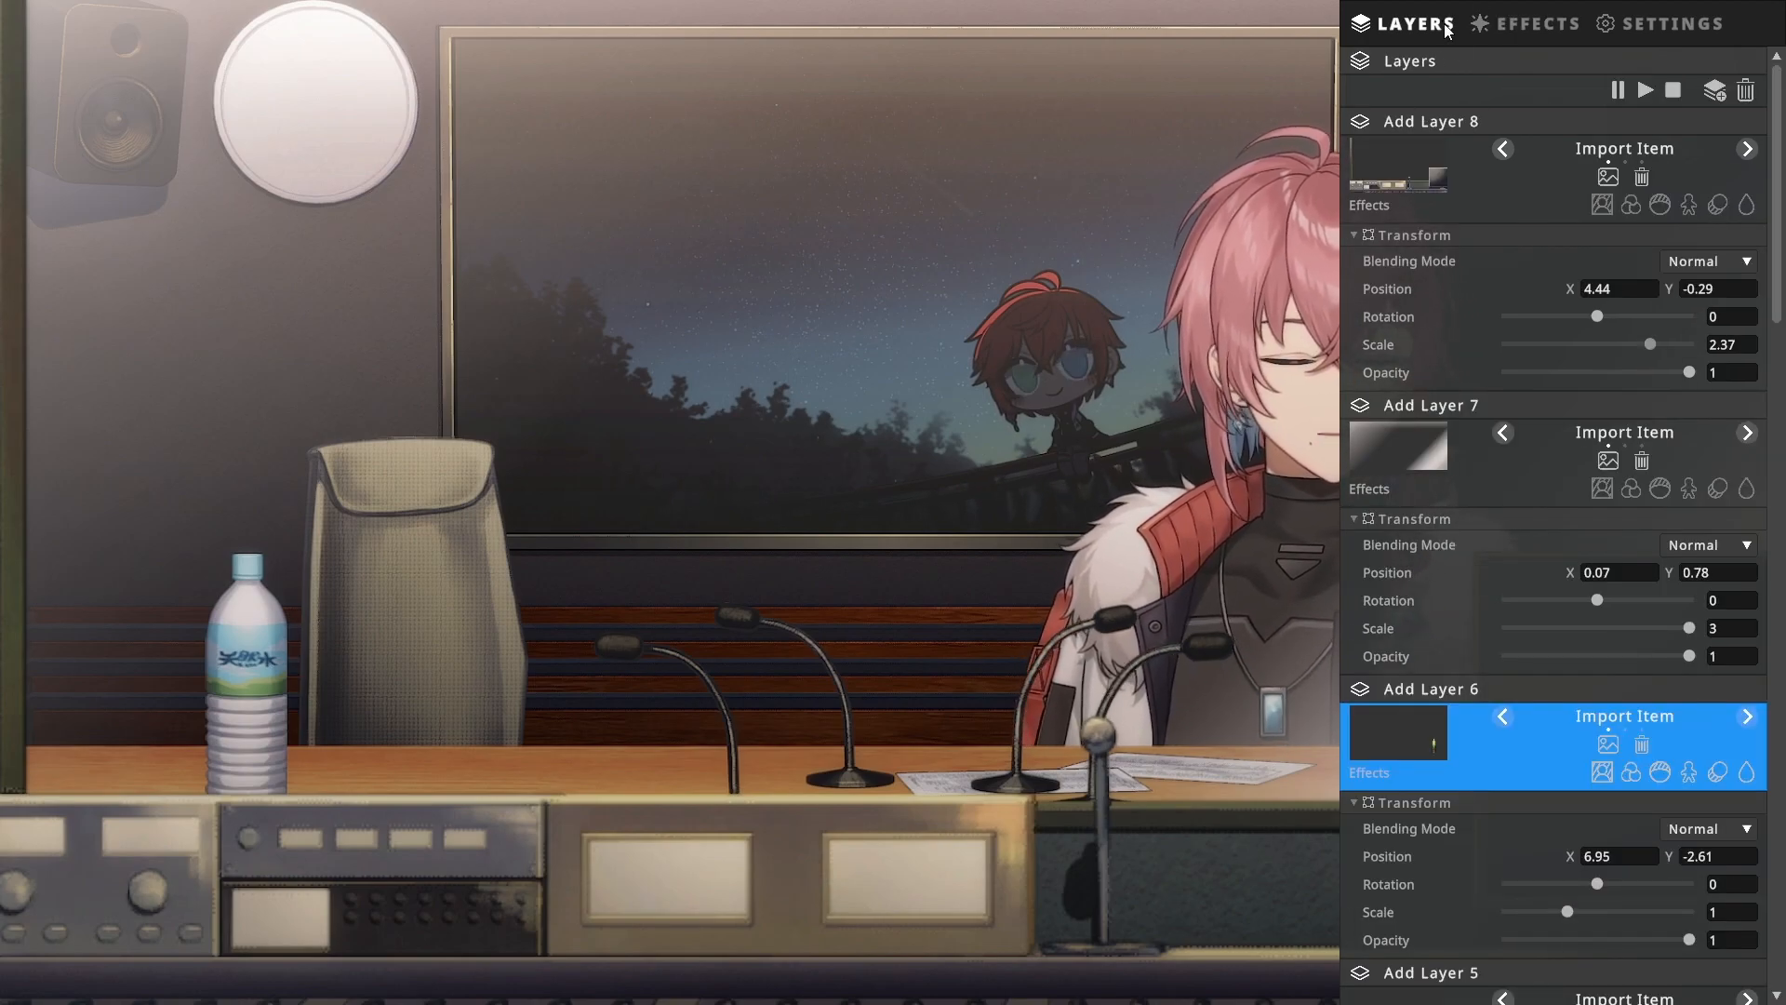
left_click_drag(1777, 287, 1771, 729)
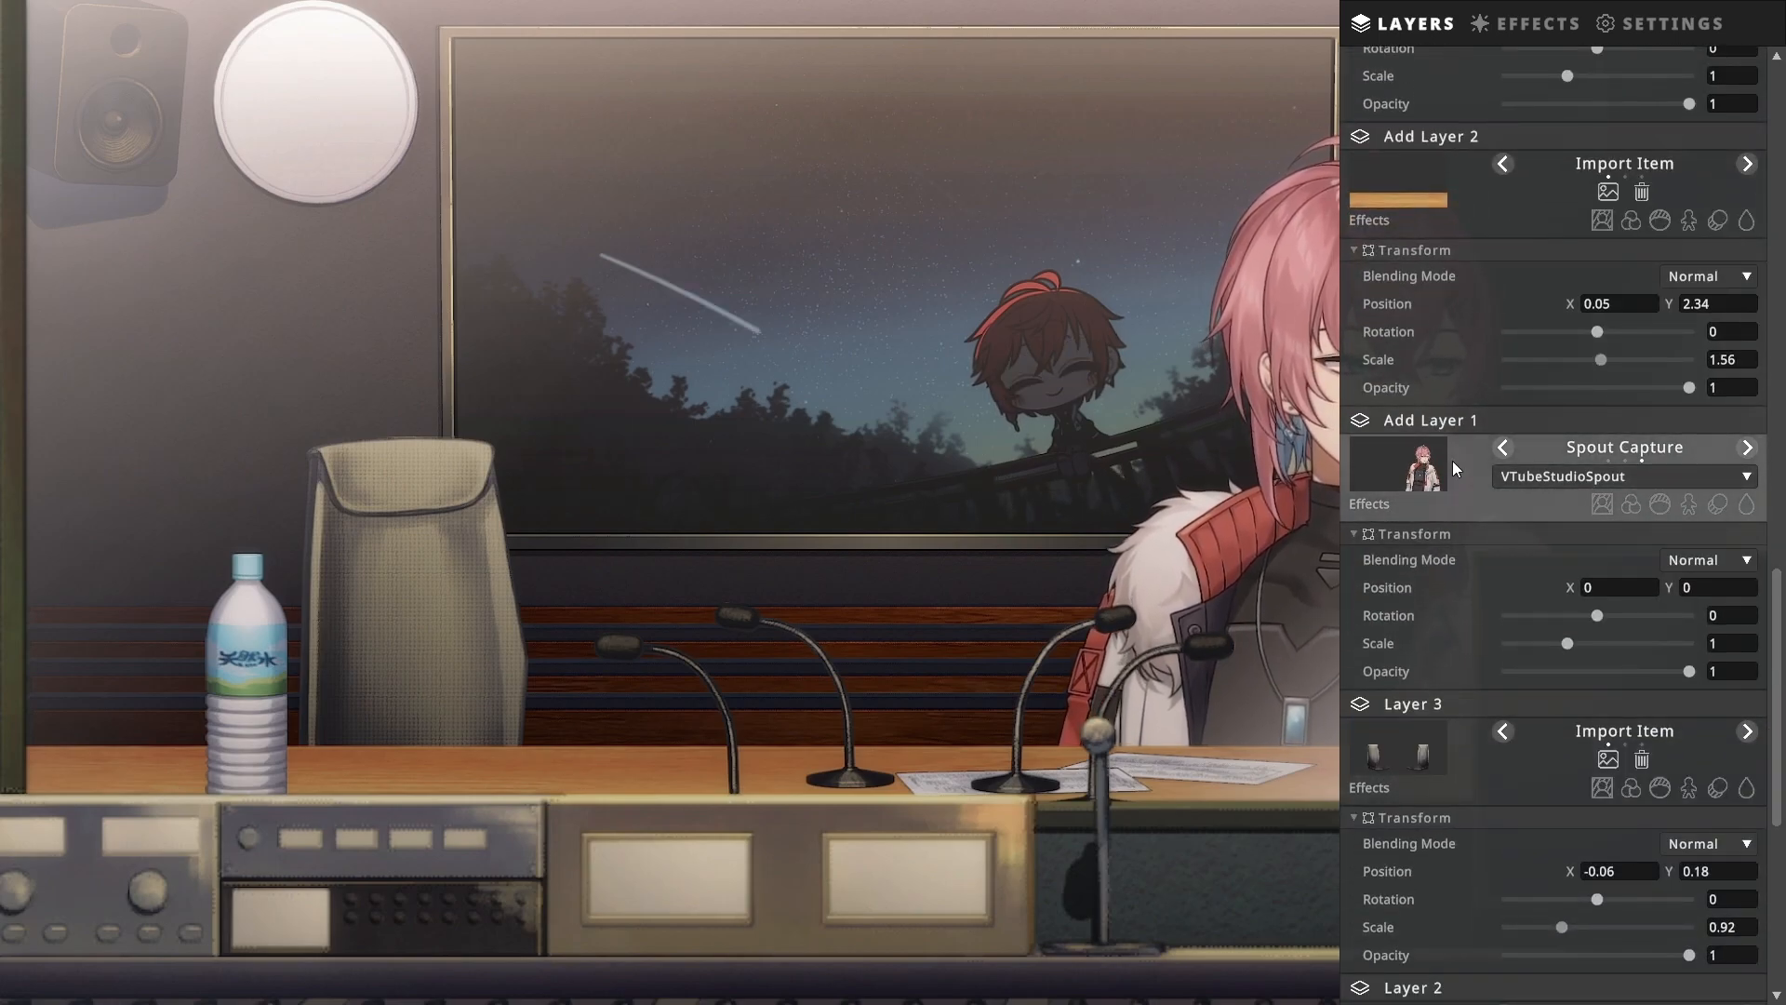
left_click(1531, 28)
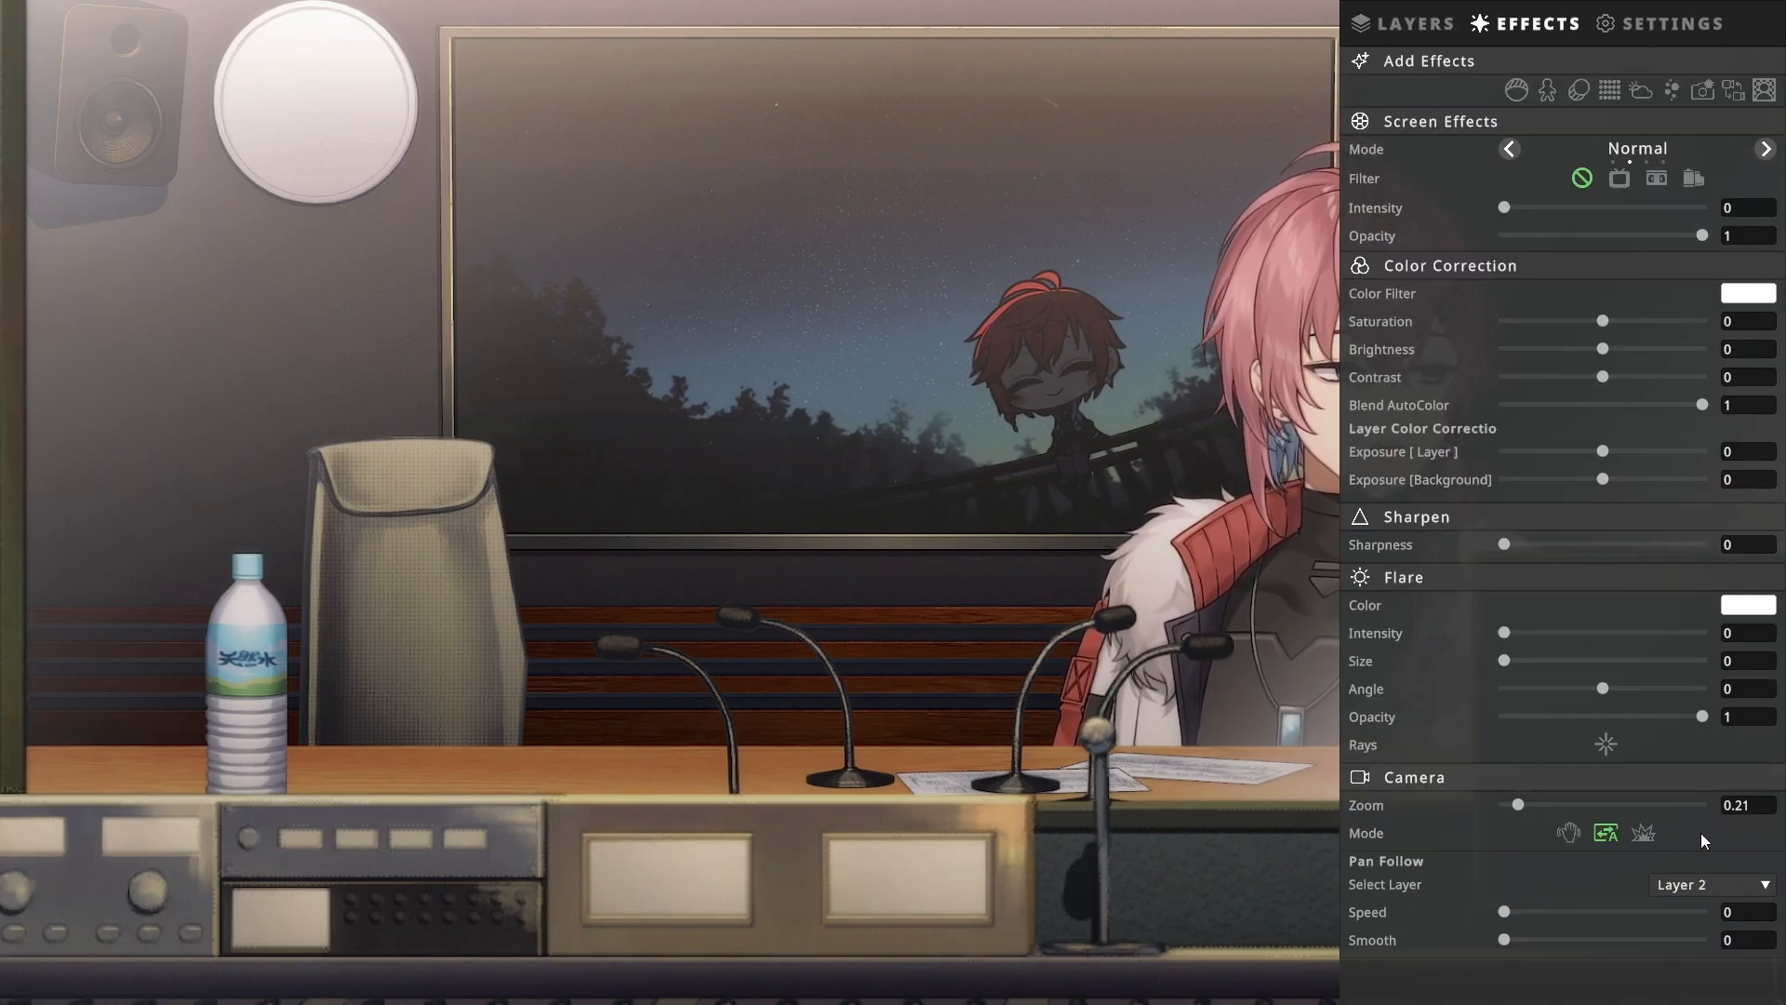
left_click(1699, 879)
scroll(1702, 949, "down", 2)
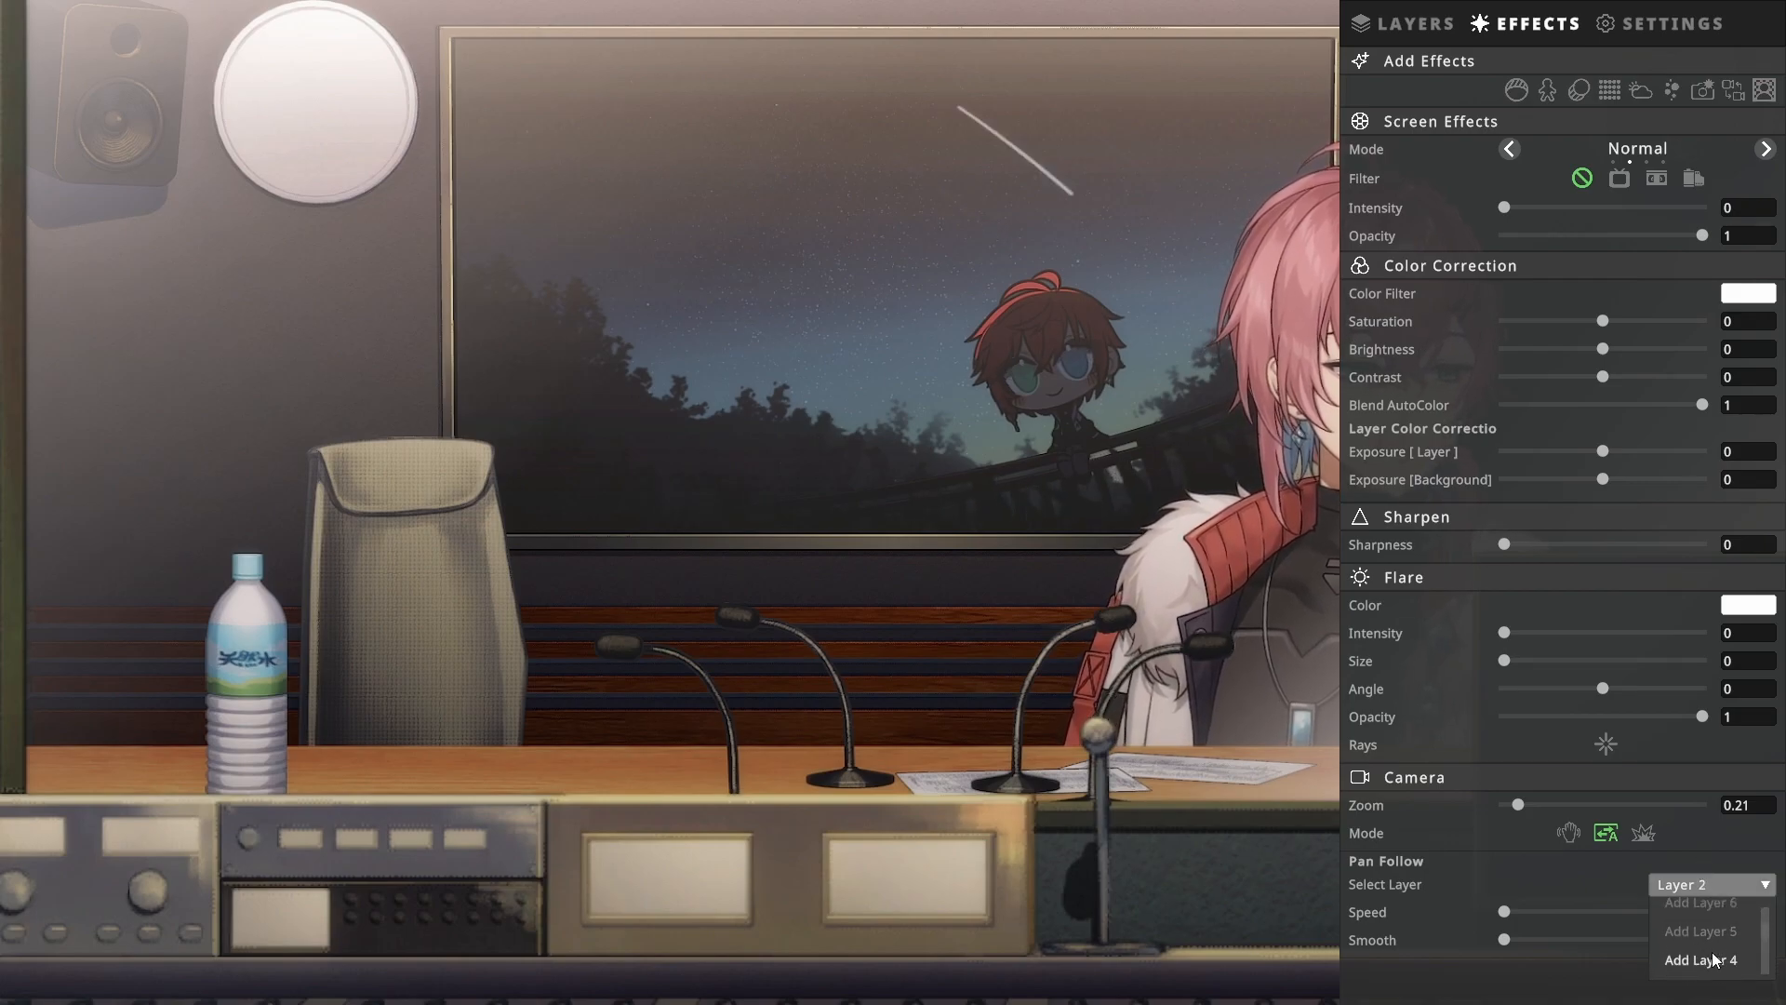
left_click(1711, 966)
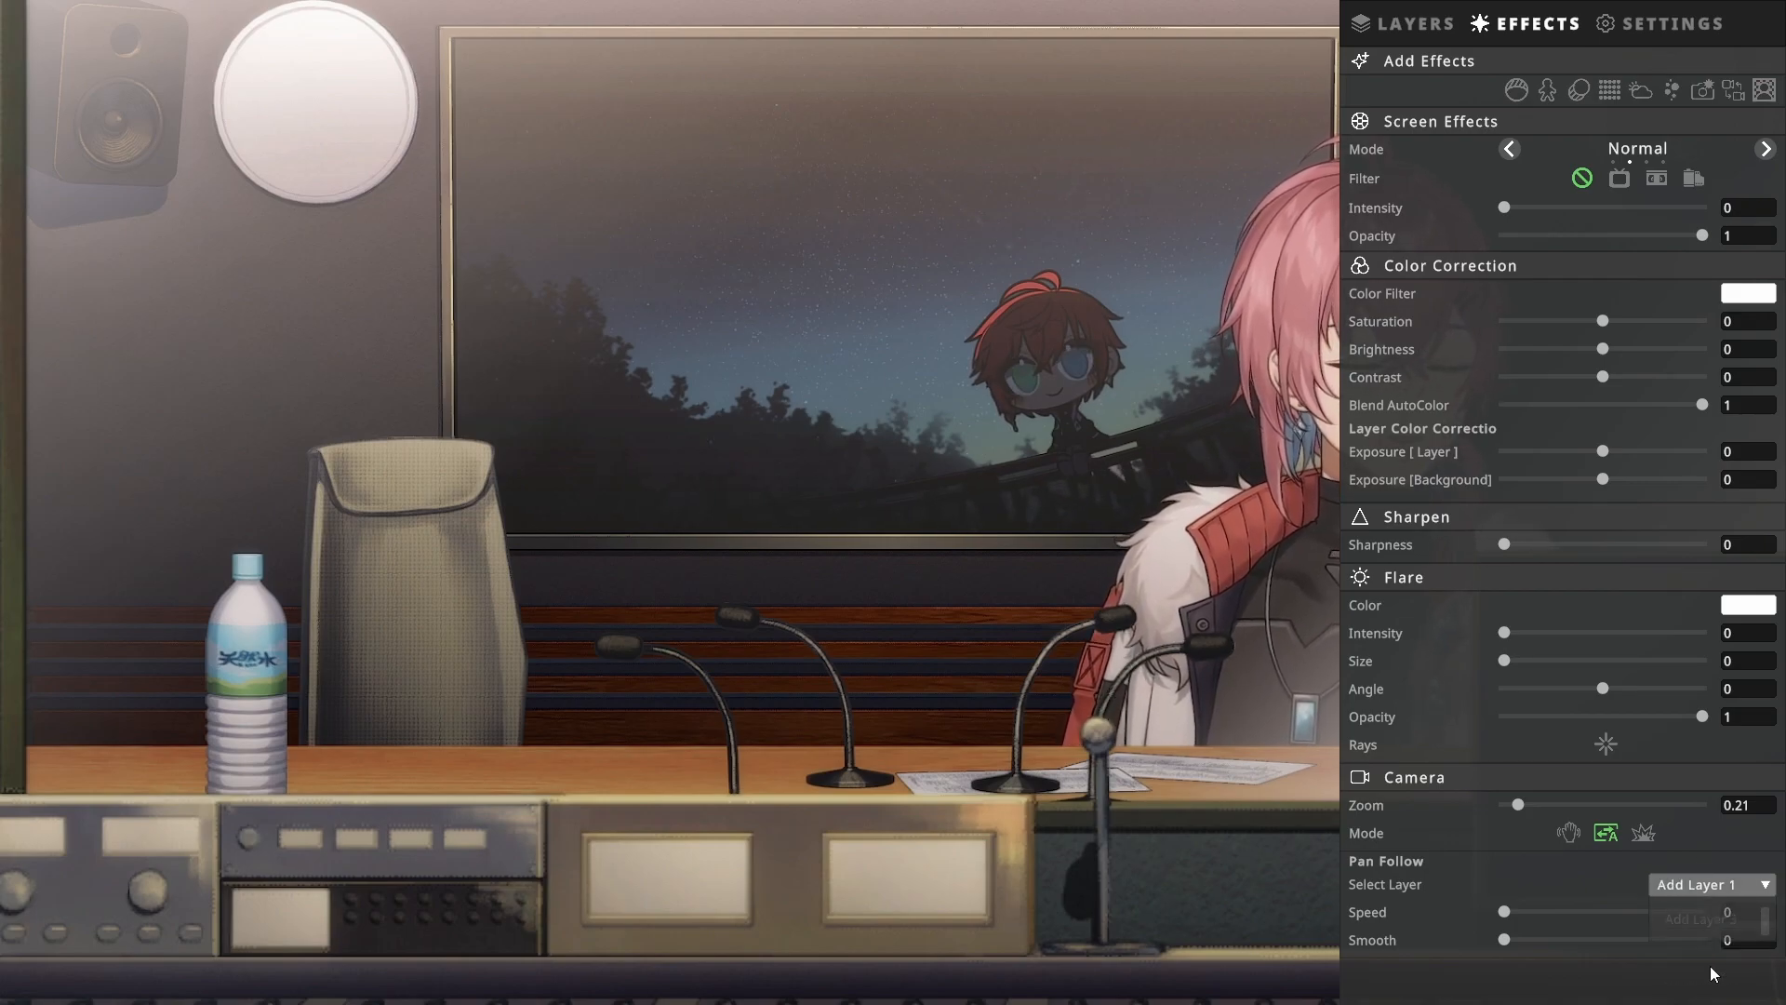
left_click(1327, 553)
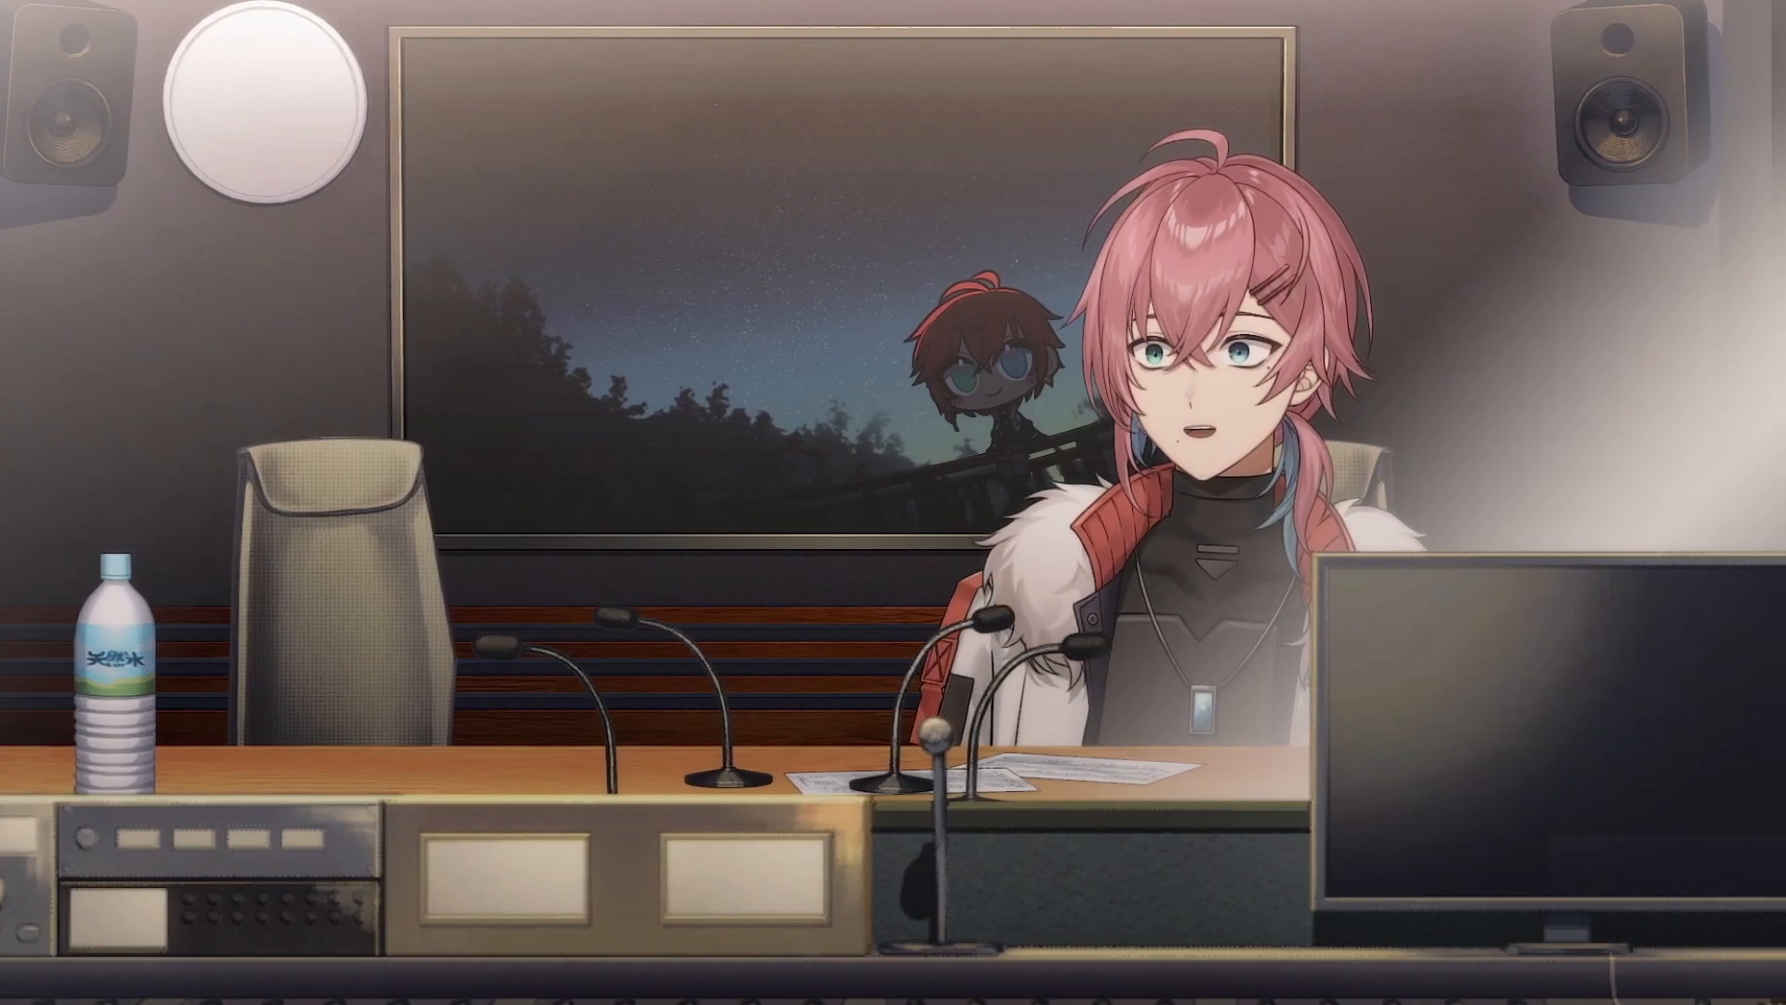